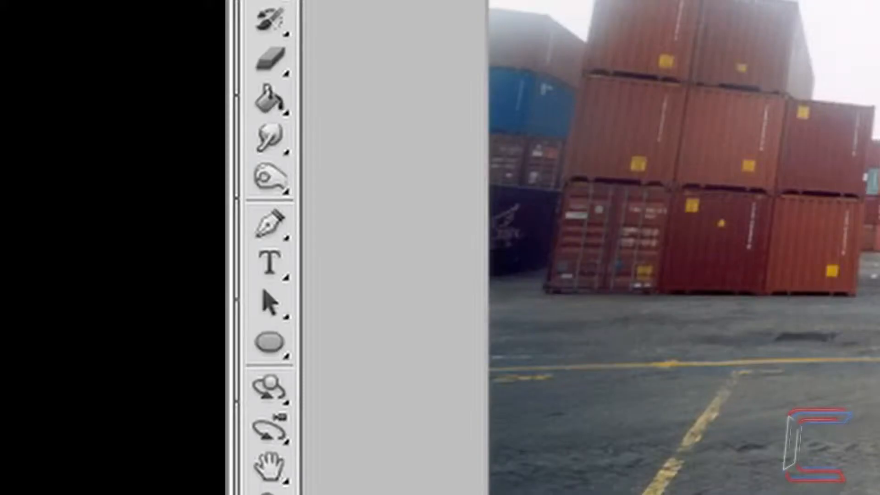
# - Add the white text CONTI to the container-yard photo and move it into the photo's lower-left corner
pyautogui.click(269, 274)
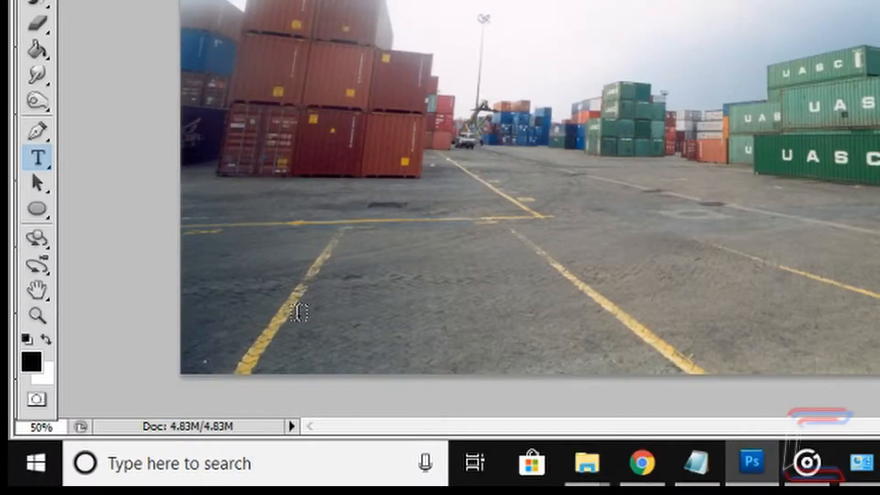
pyautogui.click(300, 312)
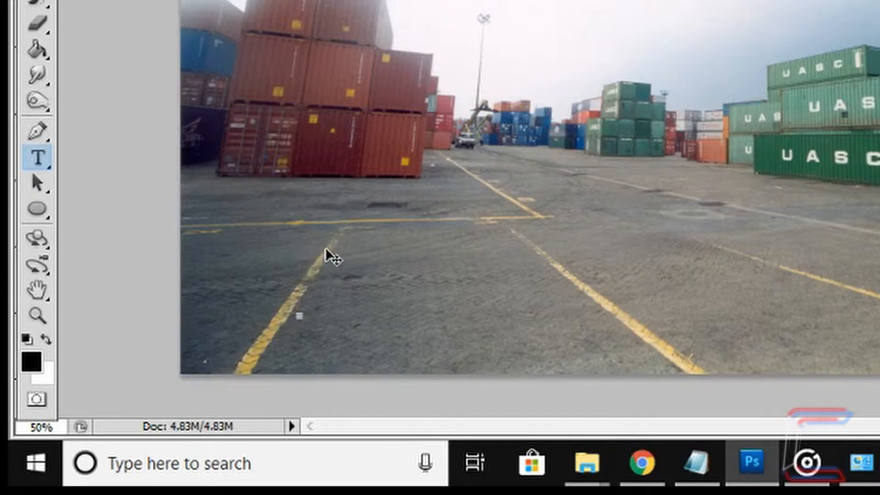
pyautogui.write('CON')
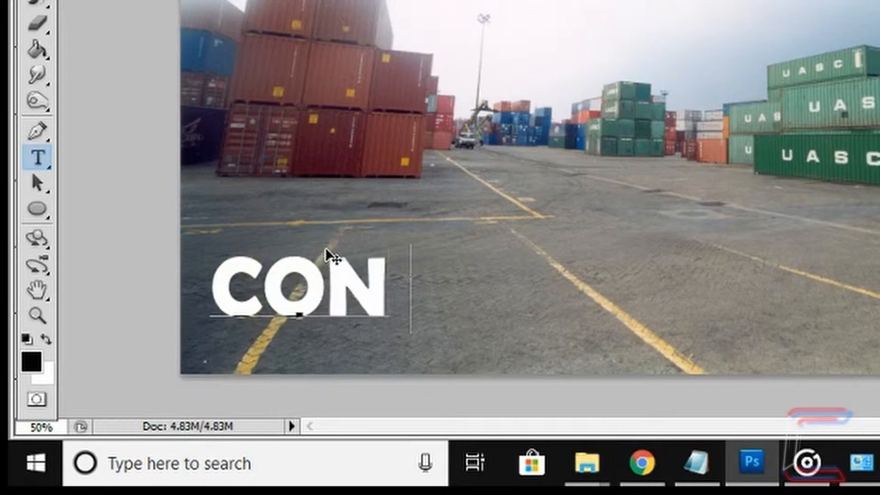
pyautogui.write('TI')
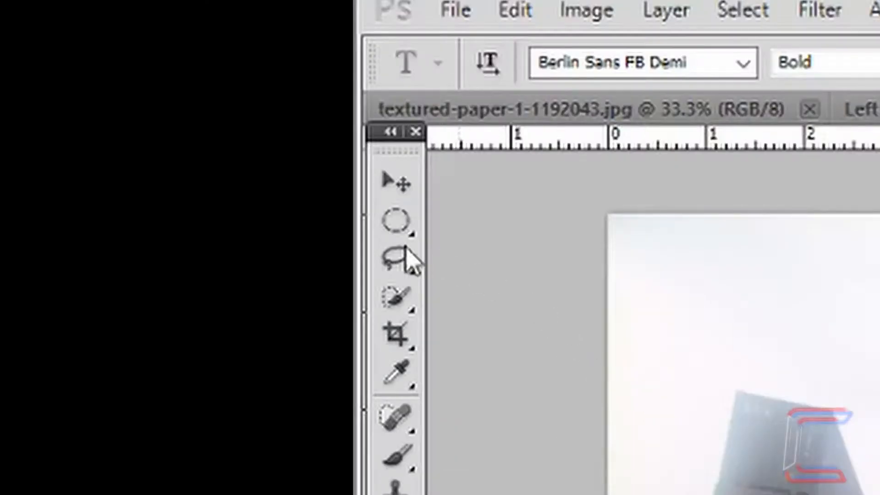
pyautogui.click(385, 179)
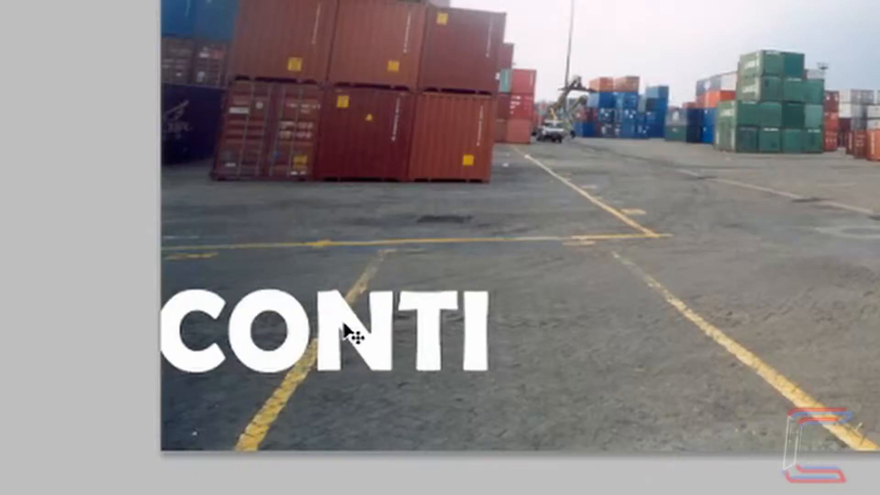
pyautogui.moveTo(344, 324); pyautogui.dragTo(366, 379)
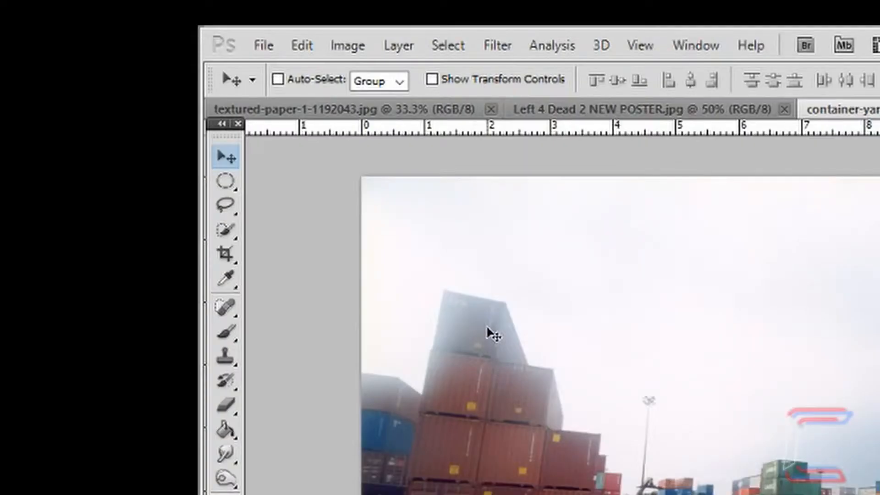
# - Select the Highlights of the textured-paper image with Color Range
pyautogui.click(269, 39)
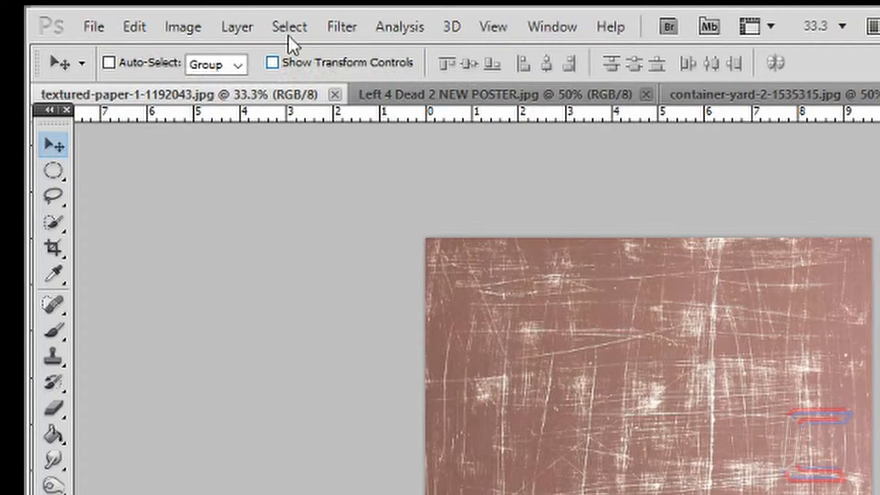
pyautogui.click(288, 32)
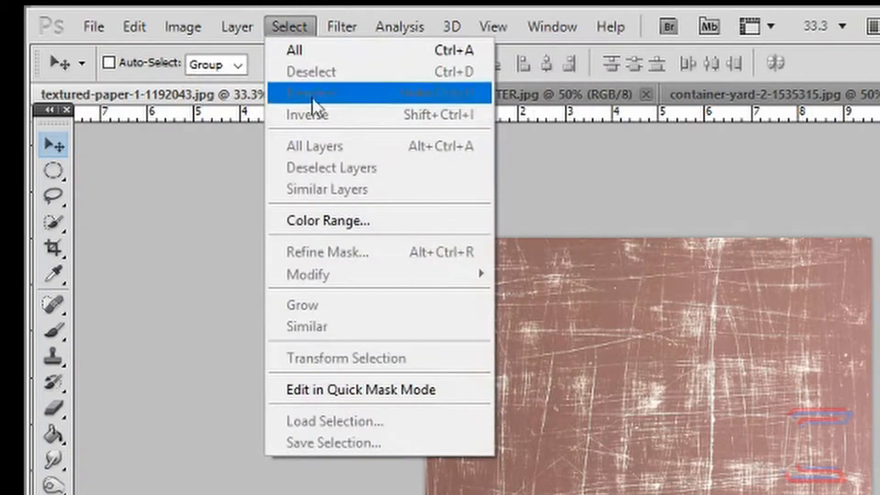
pyautogui.click(342, 221)
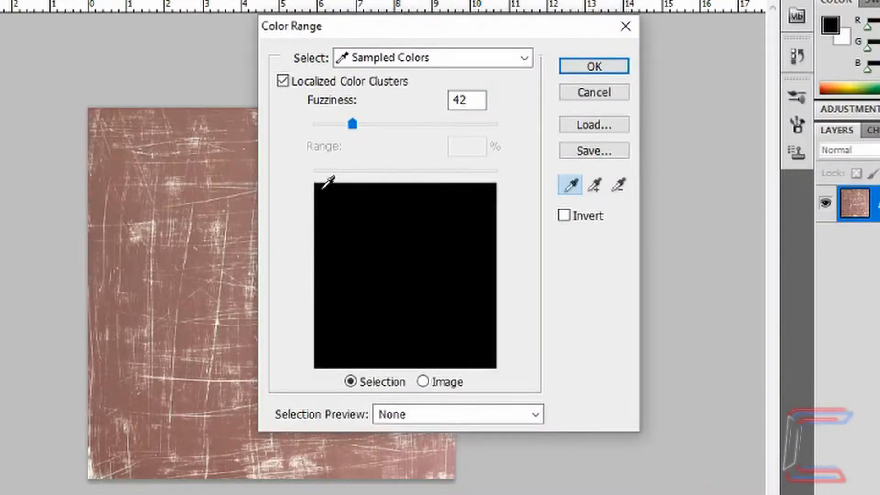
pyautogui.click(401, 59)
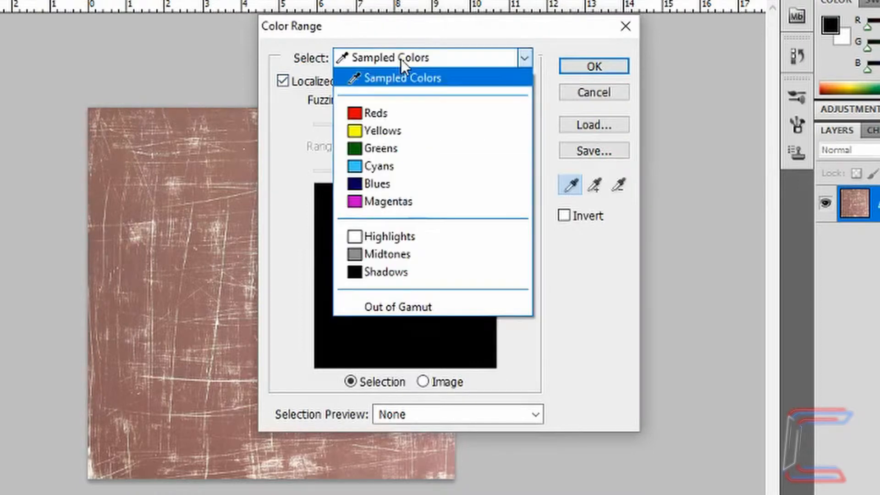
pyautogui.click(406, 238)
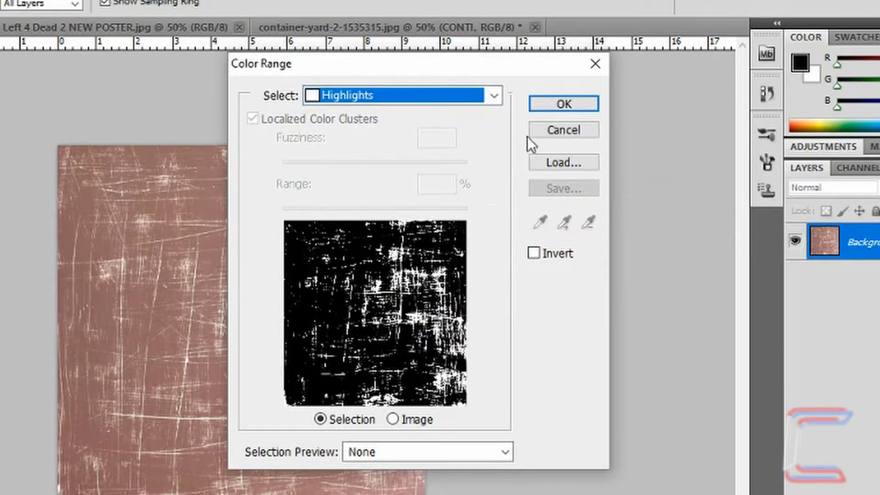
pyautogui.click(546, 108)
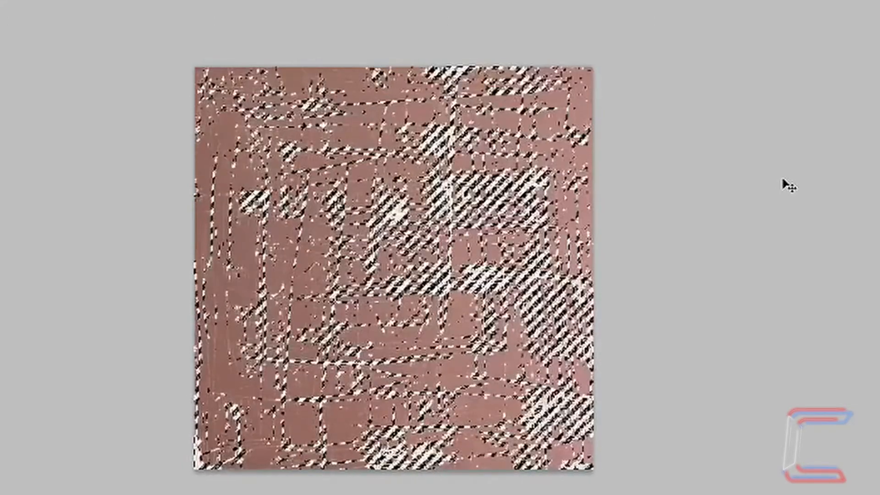
# - Fill the selected scratches with the yellow color e7c31e in Normal mode at 100% opacity
pyautogui.hotkey('shift', 'F5')
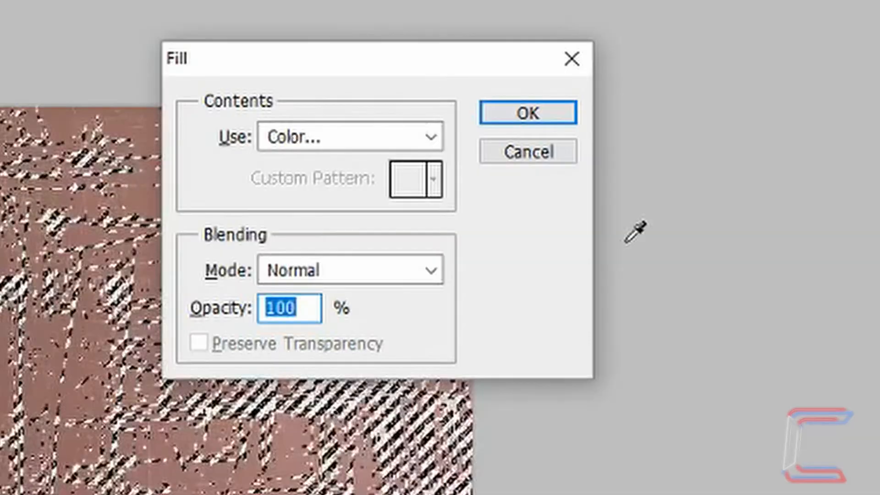
pyautogui.click(387, 136)
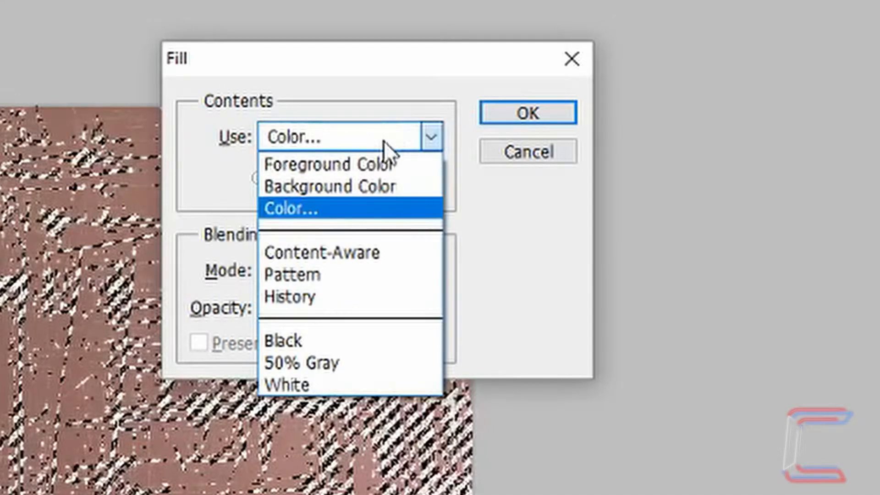
pyautogui.click(293, 208)
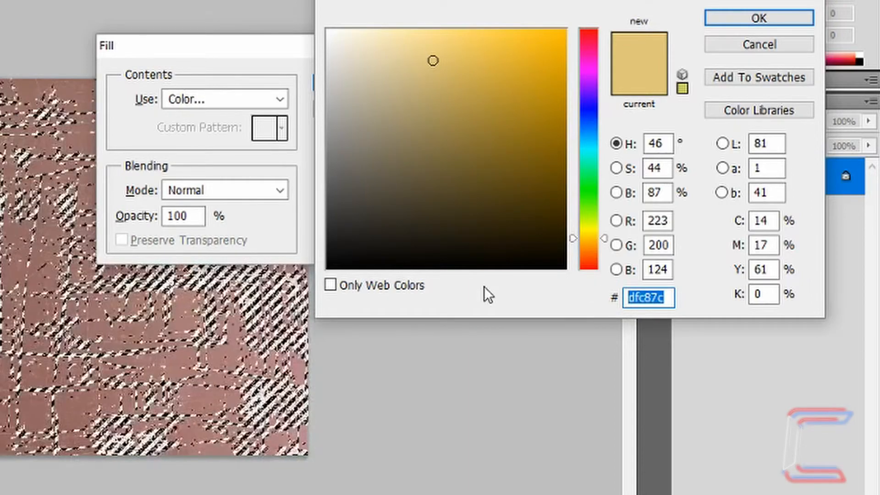
pyautogui.write('e')
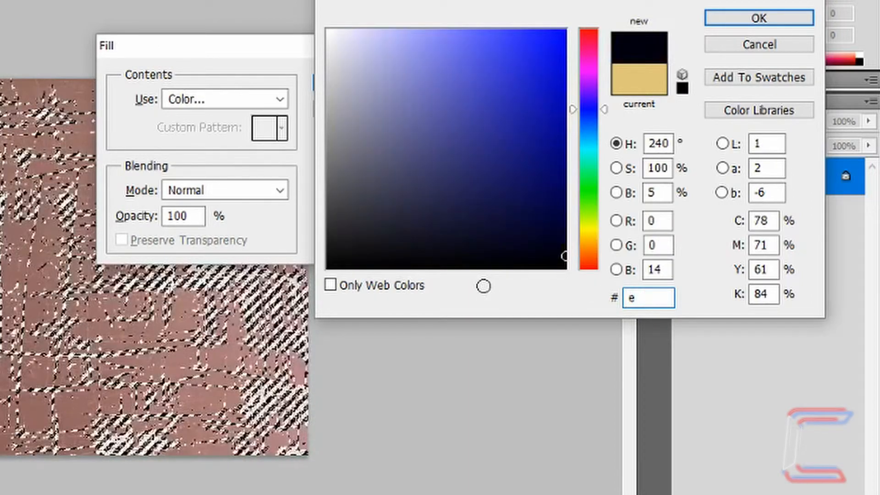
pyautogui.write('7c')
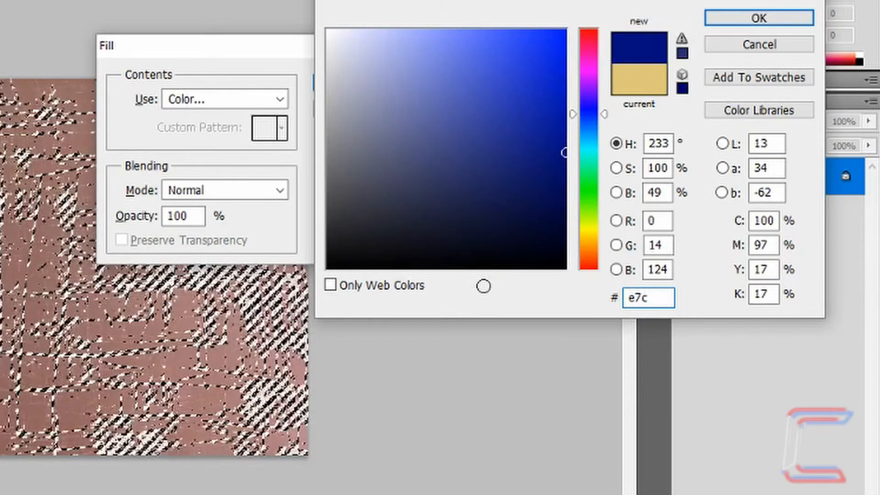
pyautogui.write('31')
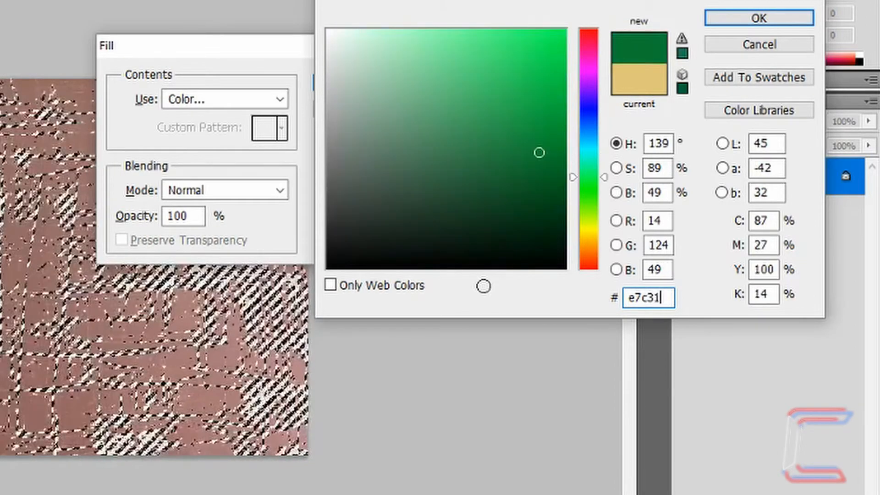
pyautogui.write('e')
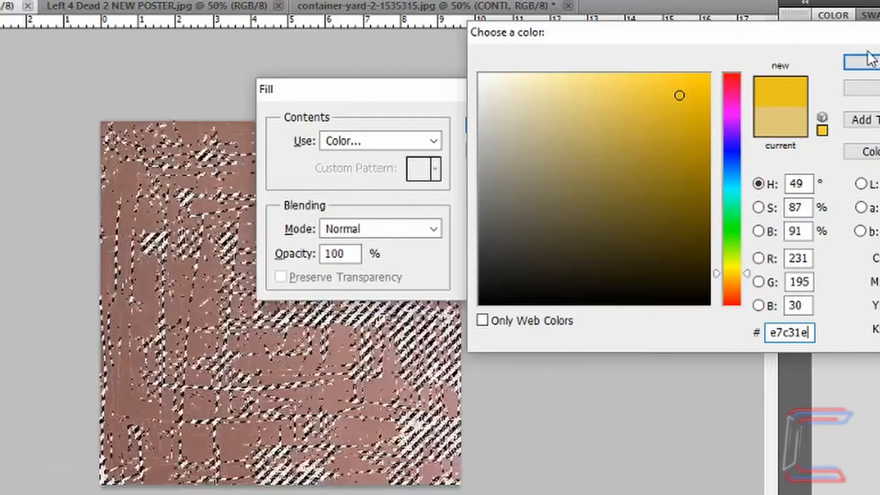
pyautogui.click(868, 61)
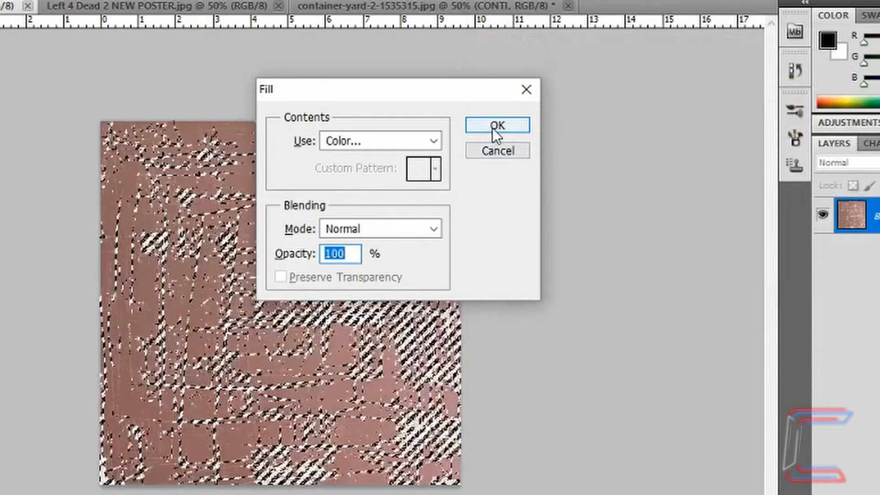
pyautogui.click(492, 128)
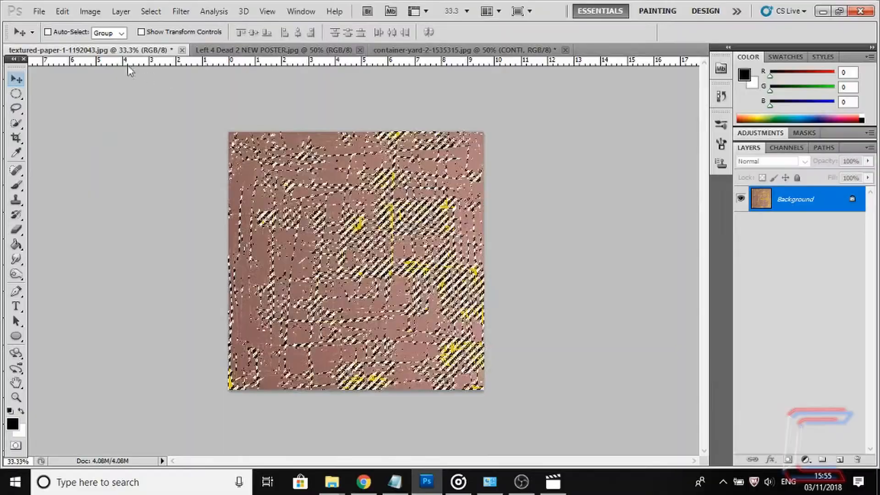
# - Copy the yellow scratches from the textured-paper image and paste them into the container-yard document
pyautogui.click(62, 11)
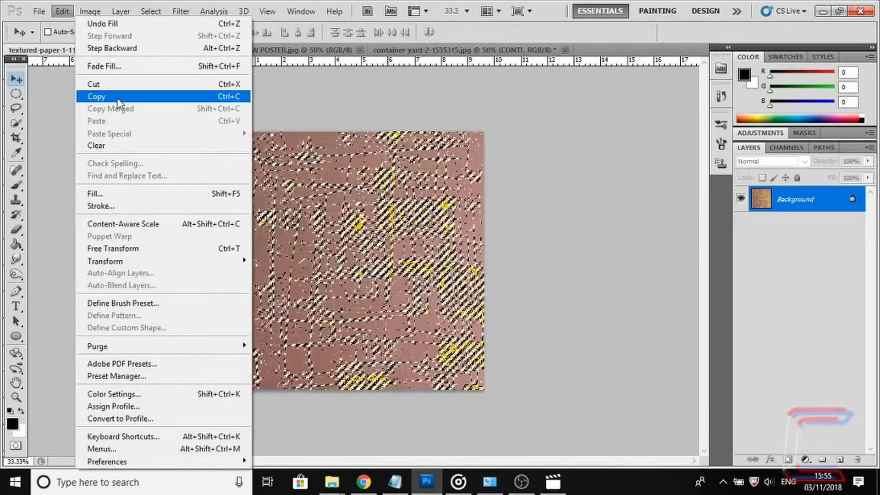
pyautogui.click(118, 99)
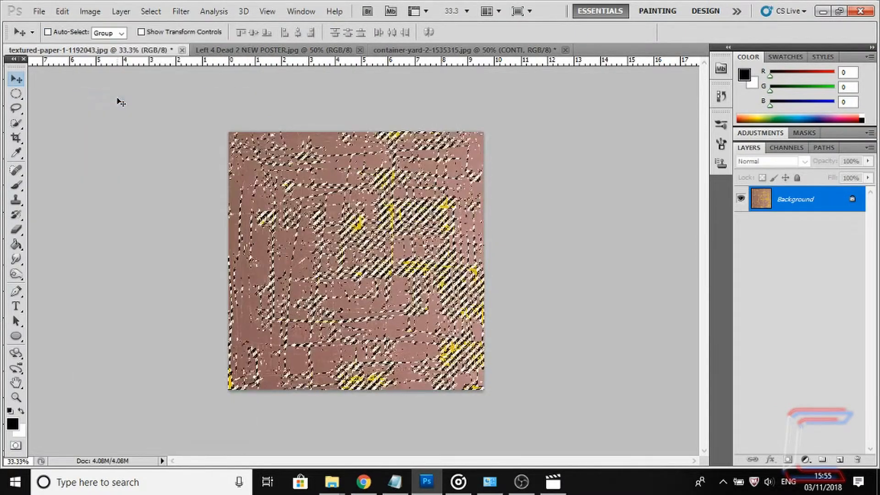
pyautogui.click(402, 51)
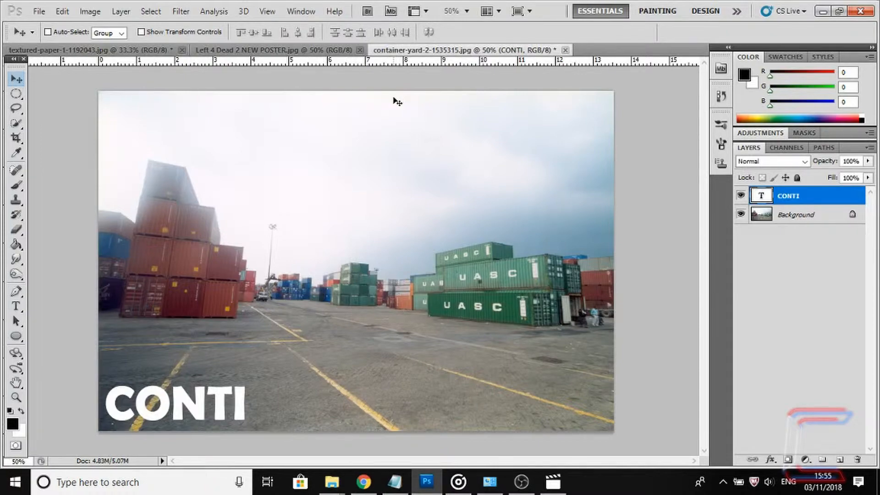
pyautogui.hotkey('ctrl', 'v')
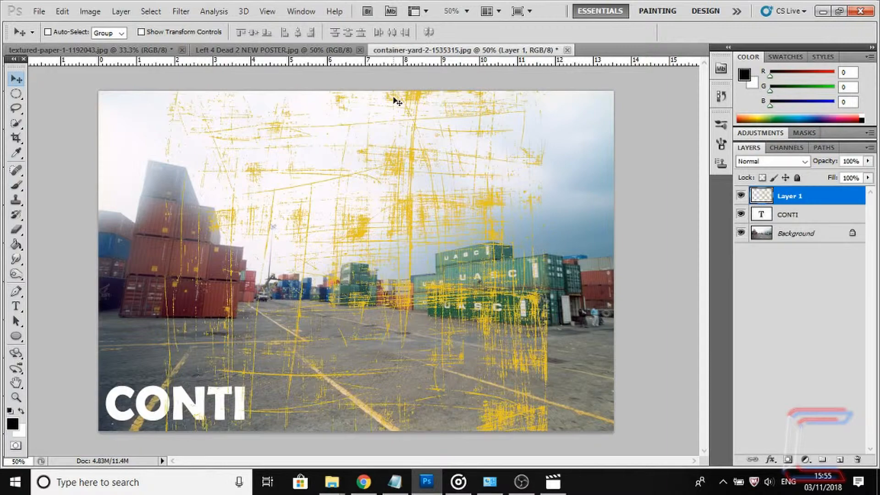
# - Save the container-yard document as Left 4 Dead 2 RECORDING 03 11 18.psd and rename the pasted layer Yellow Scratches
pyautogui.click(39, 11)
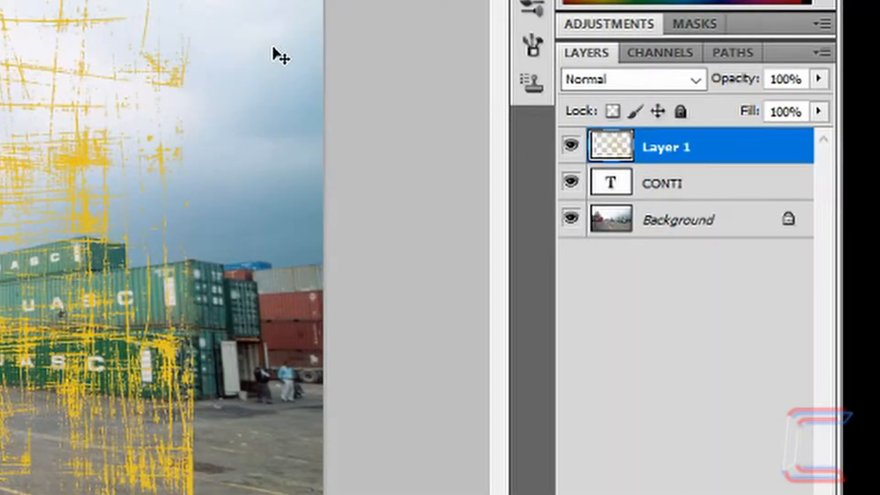
pyautogui.doubleClick(666, 151)
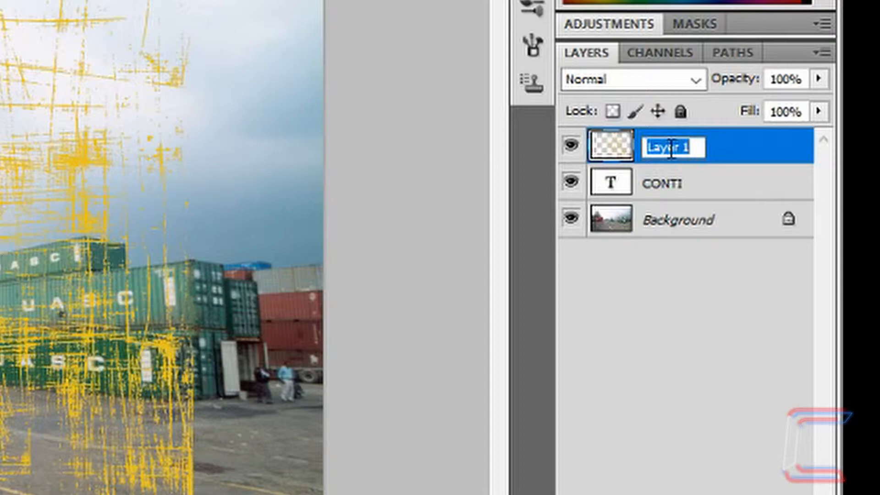
pyautogui.write('Yel')
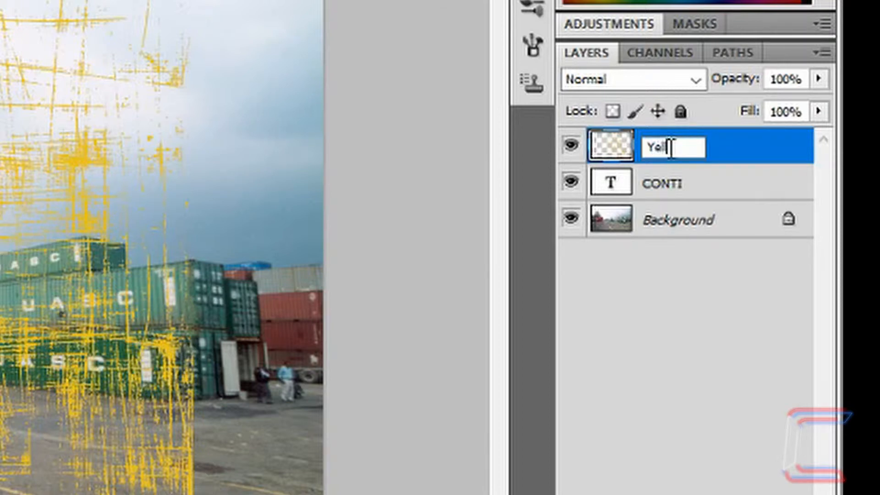
pyautogui.write('low Scratches')
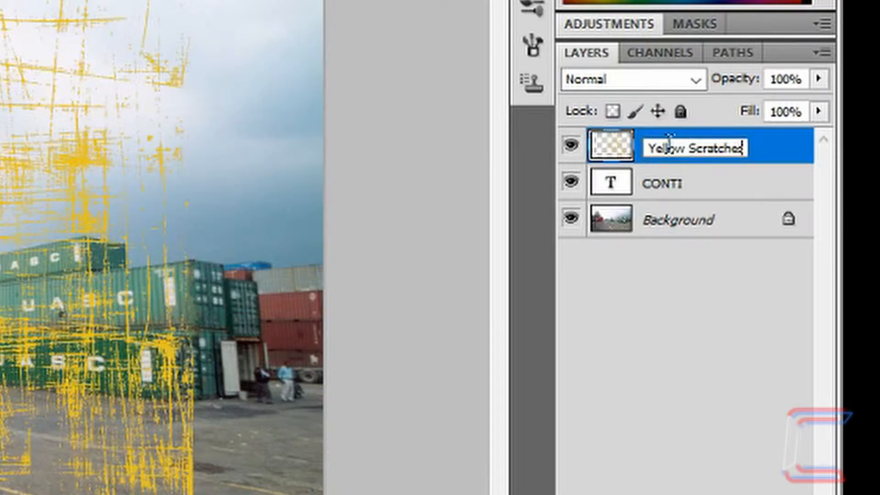
pyautogui.press('Return')
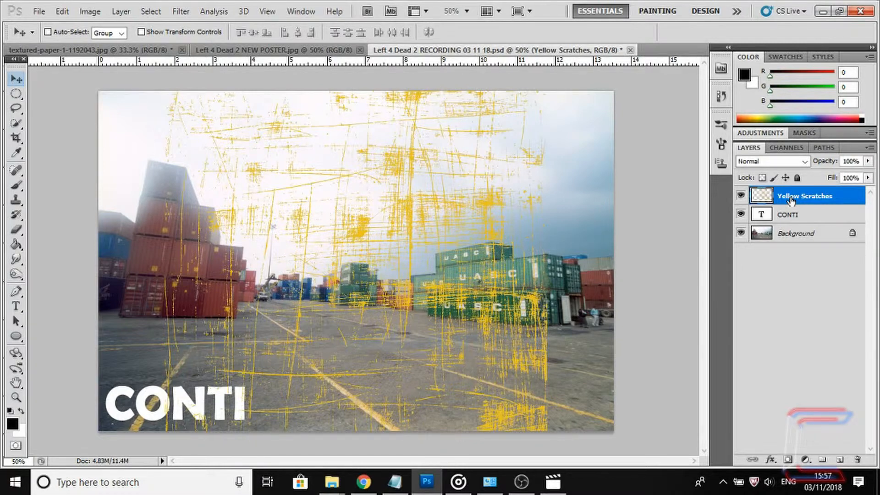
# - Stretch the Yellow Scratches layer horizontally to about 134.69% with Free Transform so it spans the photo's full width
pyautogui.click(62, 12)
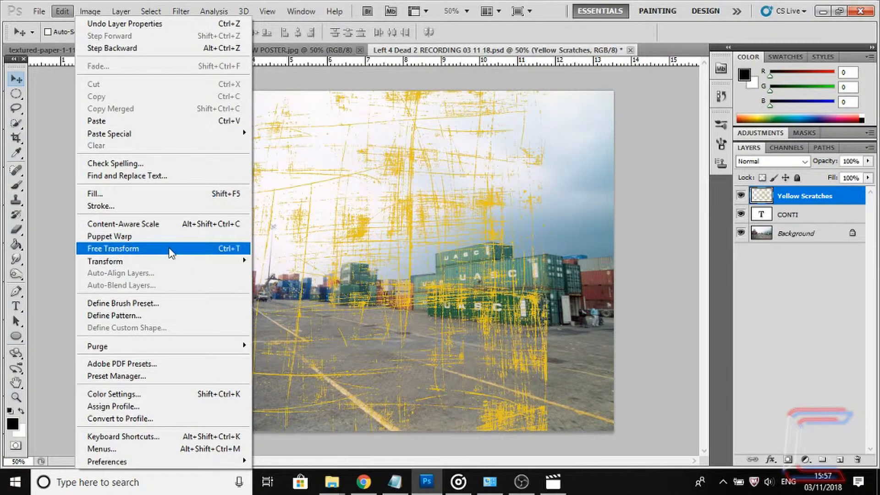
pyautogui.click(171, 249)
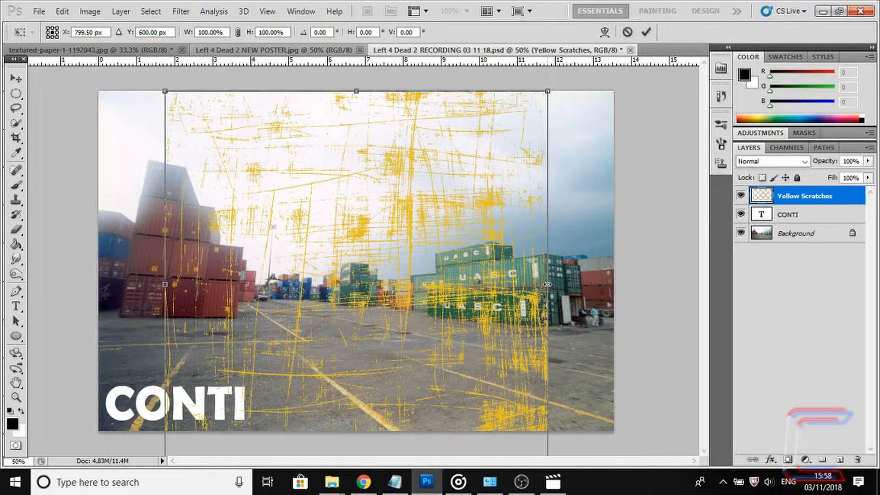
pyautogui.moveTo(547, 284); pyautogui.dragTo(614, 288)
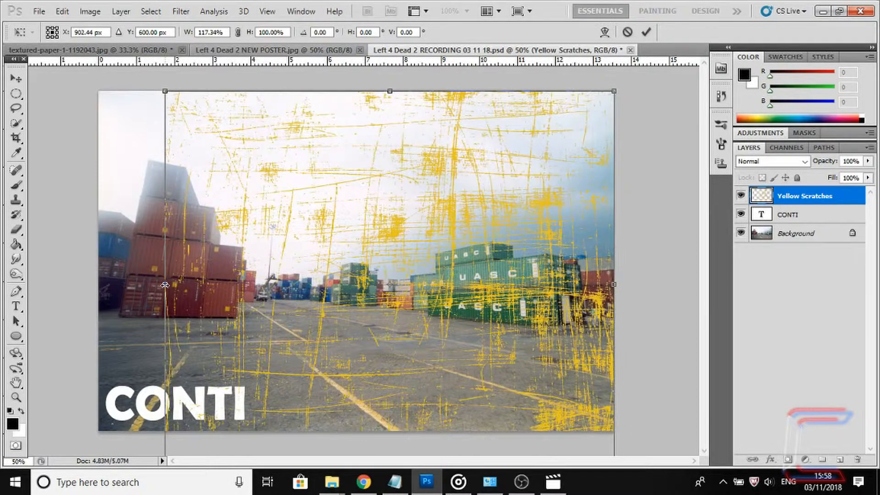
pyautogui.moveTo(165, 285); pyautogui.dragTo(99, 283)
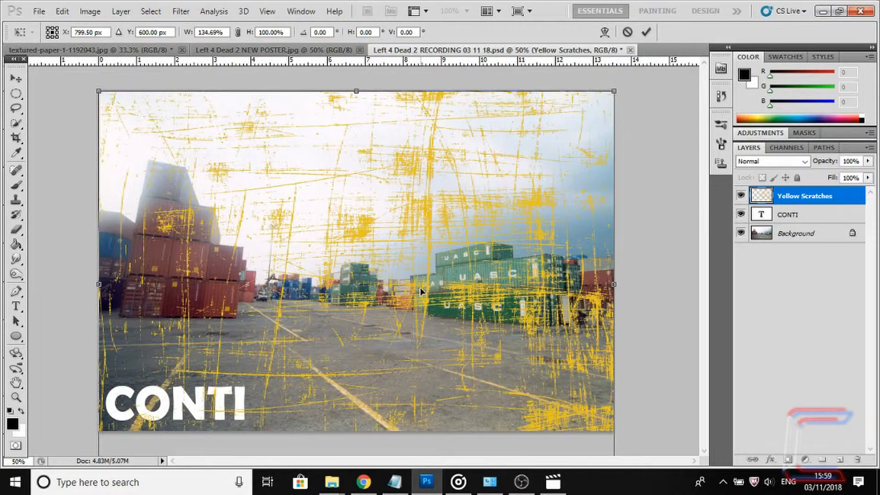
pyautogui.press('Return')
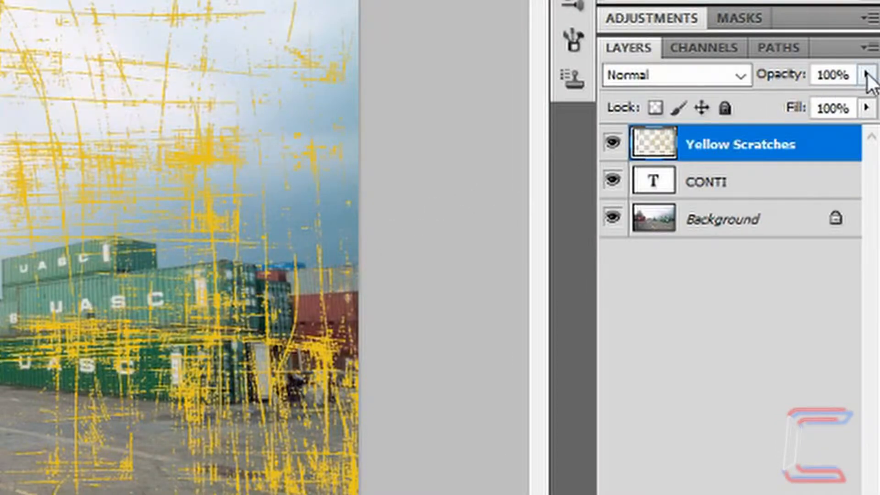
# - Set the Yellow Scratches layer's opacity to 70%
pyautogui.click(866, 74)
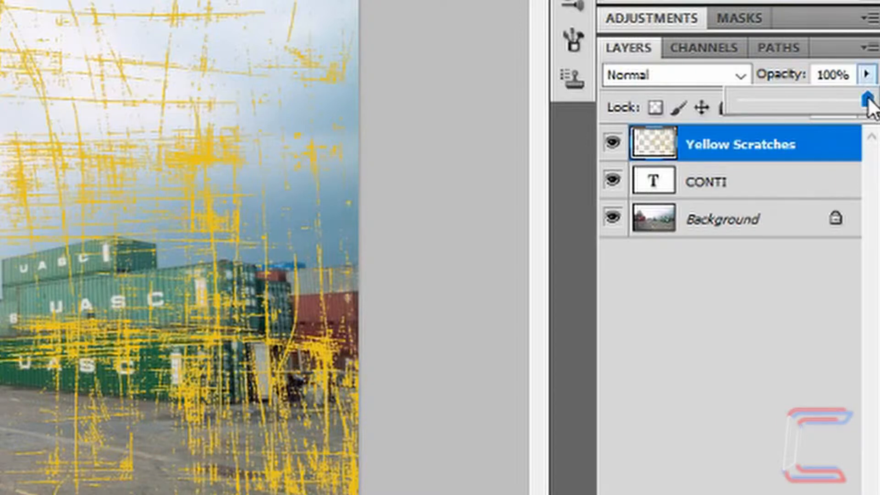
pyautogui.moveTo(868, 98); pyautogui.dragTo(832, 106)
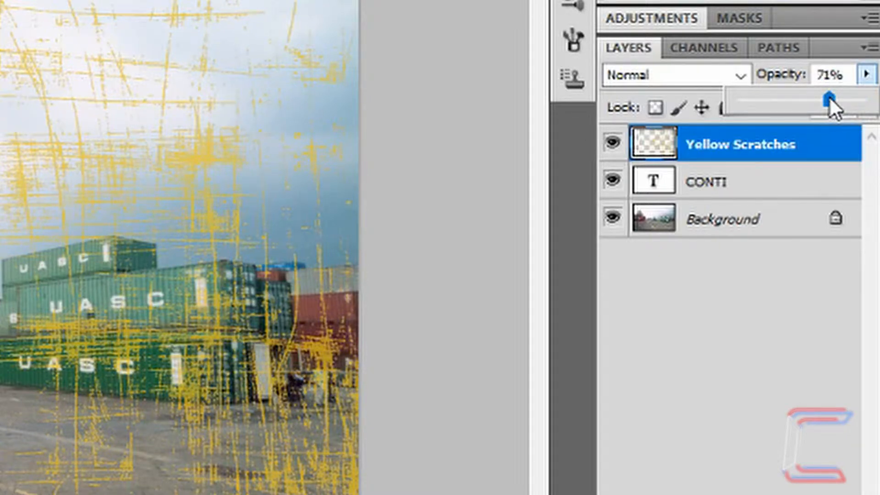
pyautogui.click(829, 74)
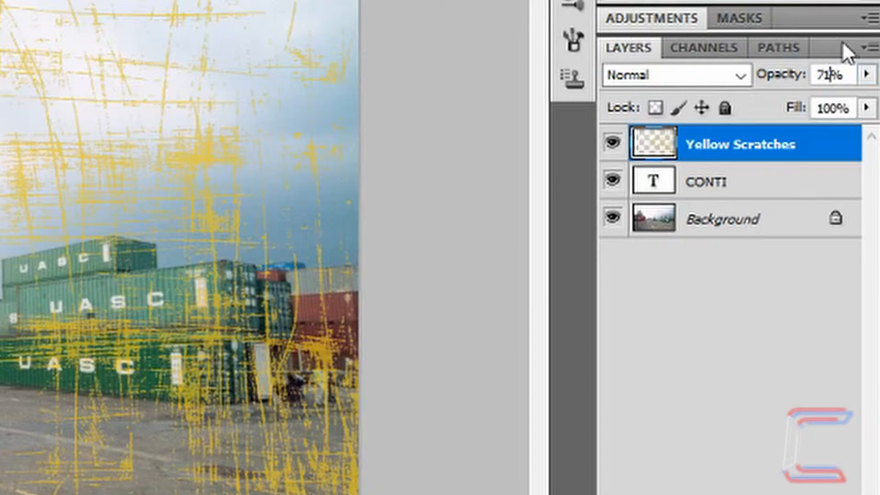
pyautogui.press('BackSpace')
pyautogui.write('0')
# - Add a Brightness/Contrast adjustment layer with brightness 150 and contrast 100, clipped to the Yellow Scratches layer
pyautogui.click(596, 447)
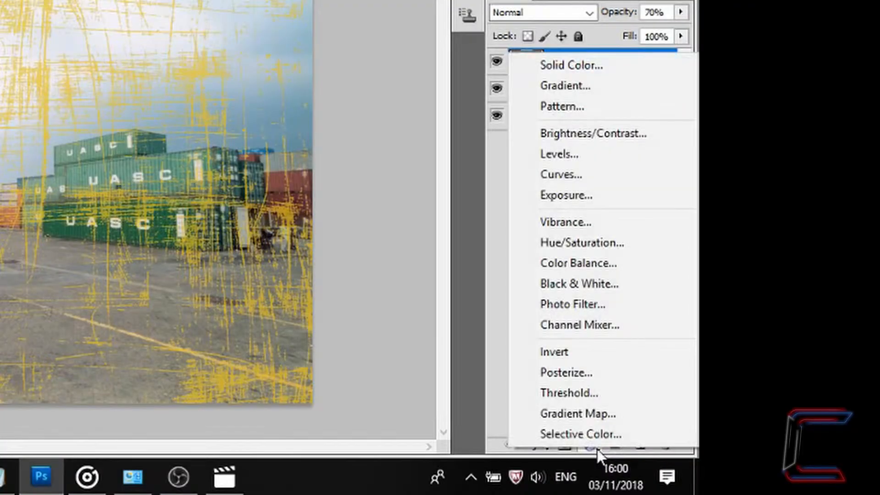
pyautogui.click(596, 449)
pyautogui.click(596, 449)
pyautogui.click(557, 133)
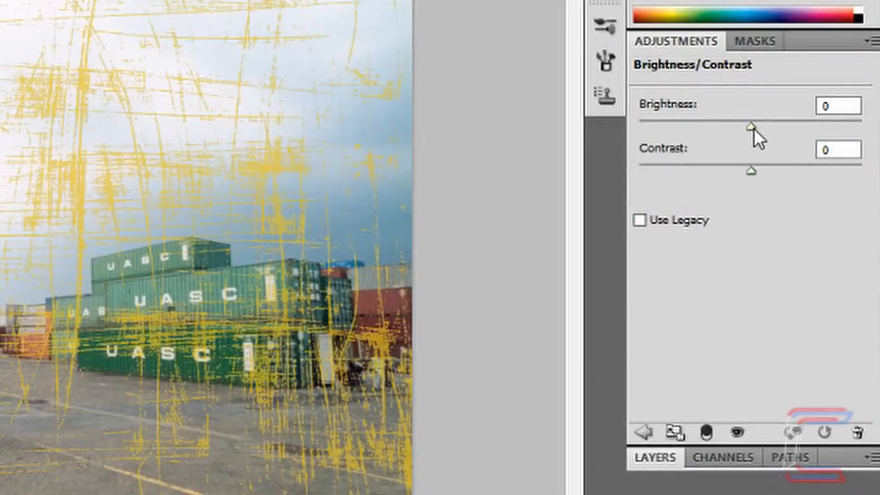
pyautogui.moveTo(754, 128); pyautogui.dragTo(877, 129)
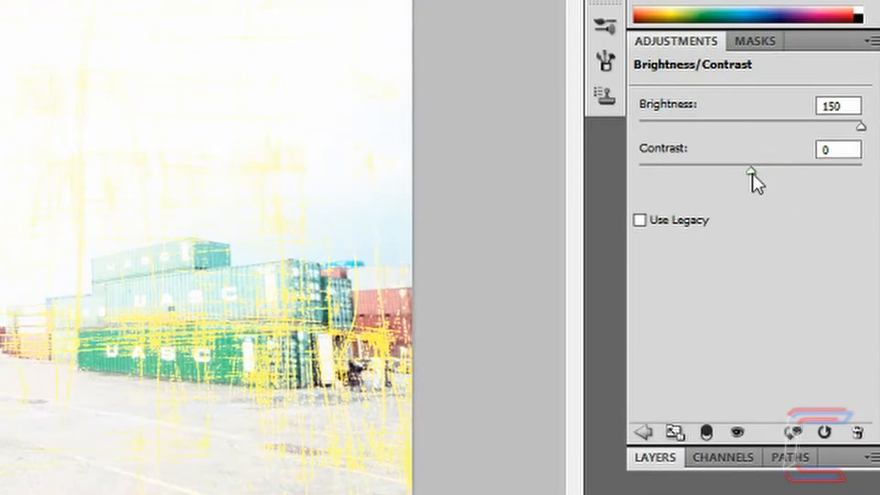
pyautogui.moveTo(752, 173); pyautogui.dragTo(873, 156)
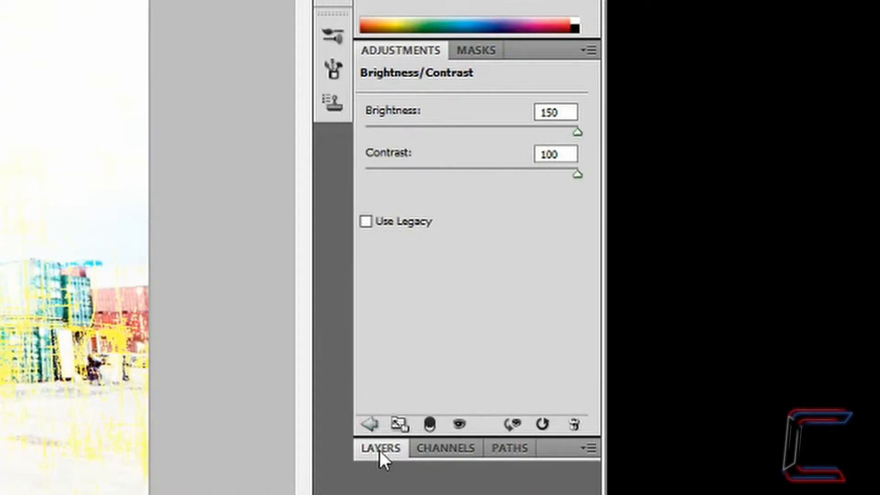
pyautogui.click(380, 449)
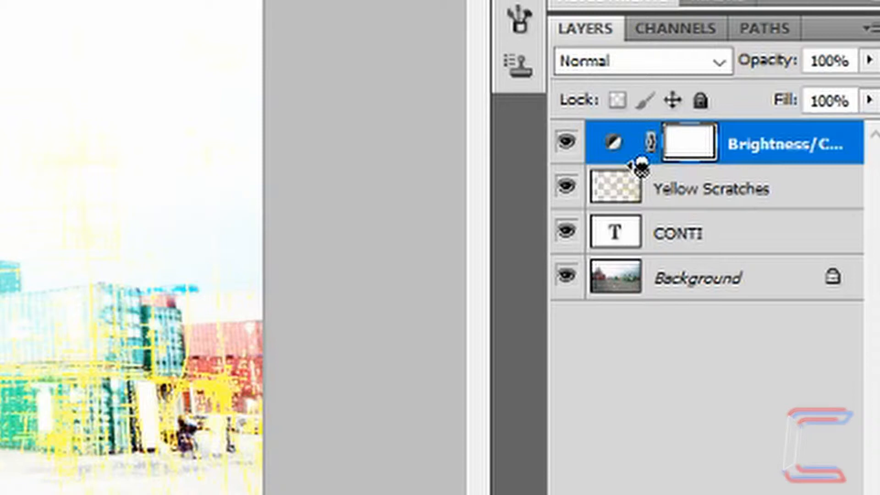
pyautogui.keyDown('alt'); pyautogui.click(641, 168); pyautogui.keyUp('alt')
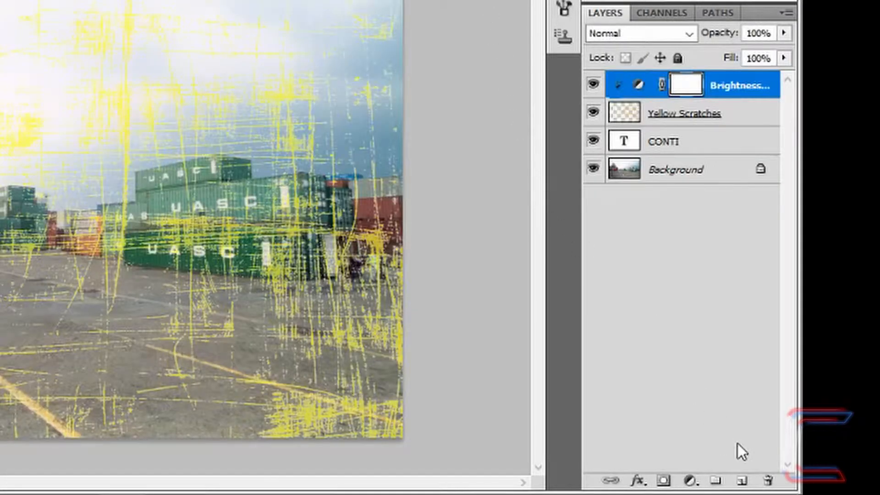
# - Create a new layer above the Brightness/Contrast adjustment and name it Sepia
pyautogui.click(743, 480)
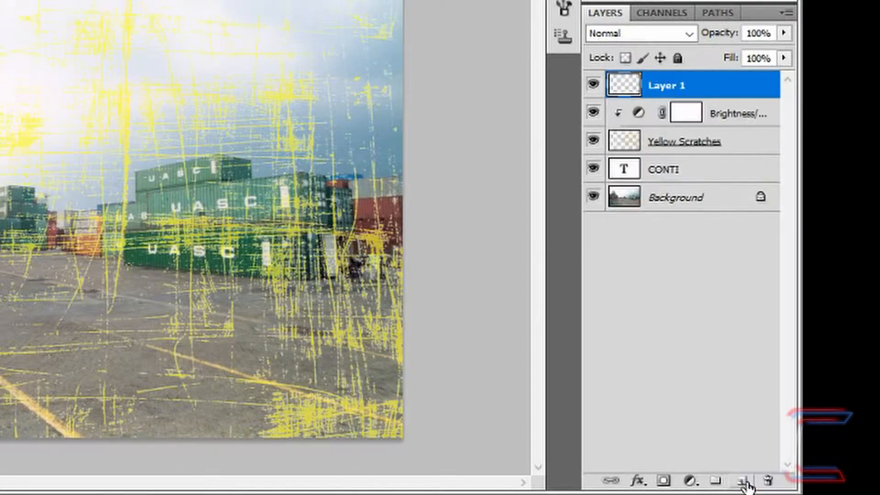
pyautogui.doubleClick(668, 86)
pyautogui.write('Sepia')
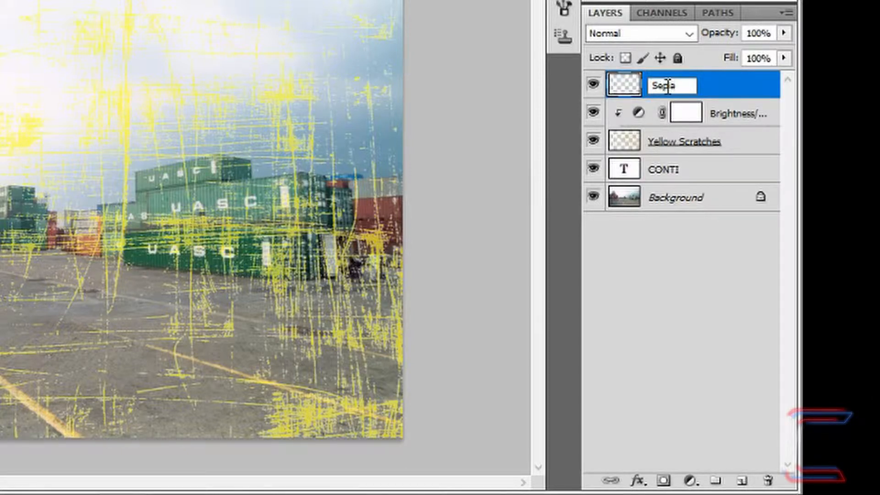
pyautogui.press('Return')
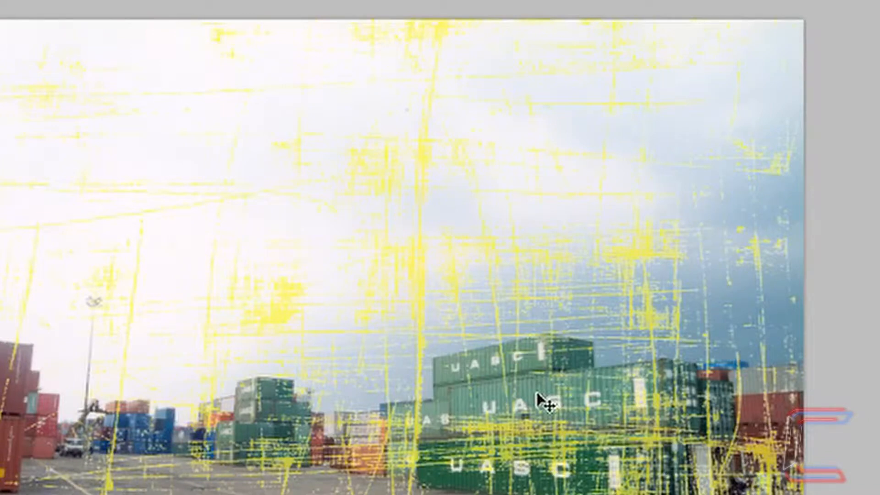
# - Fill the Sepia layer with color 7e5c1b in Normal mode at 100% opacity and move it directly below Yellow Scratches
pyautogui.hotkey('shift', 'F5')
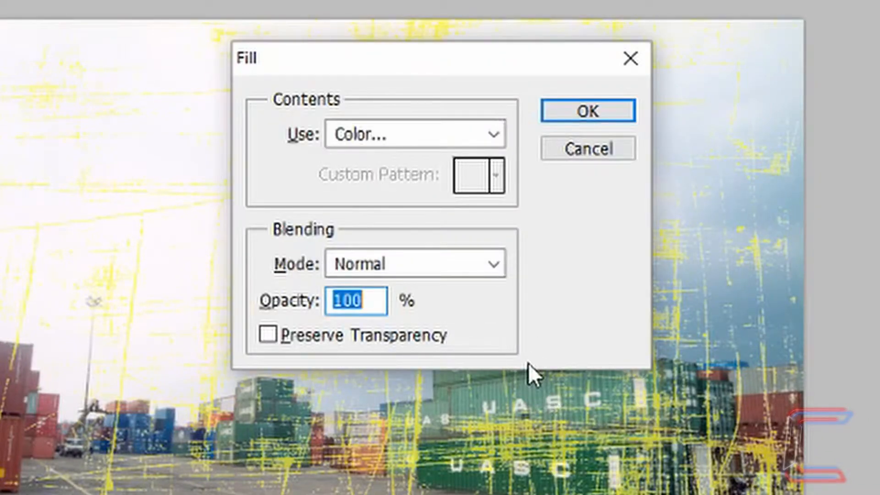
pyautogui.click(399, 120)
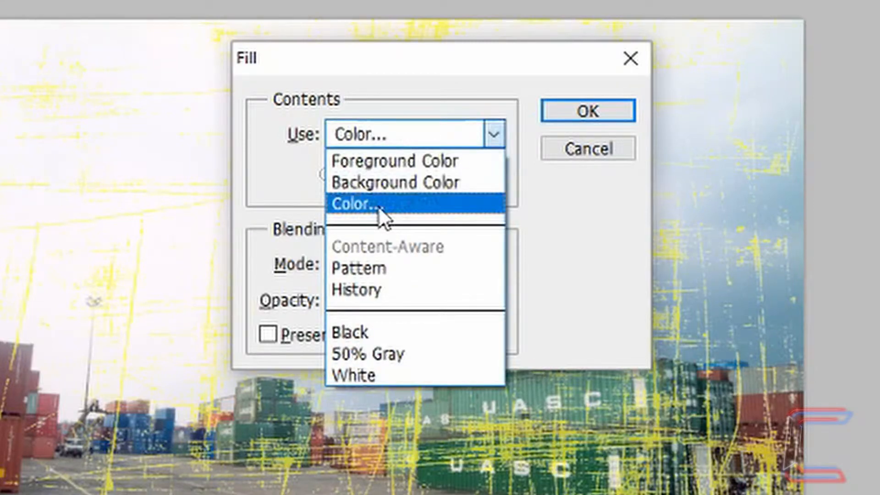
pyautogui.click(378, 205)
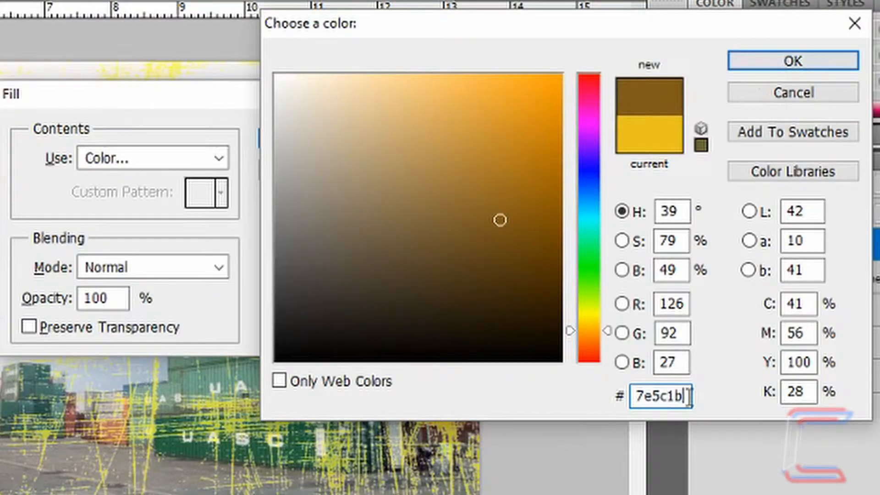
pyautogui.moveTo(687, 397); pyautogui.dragTo(636, 397)
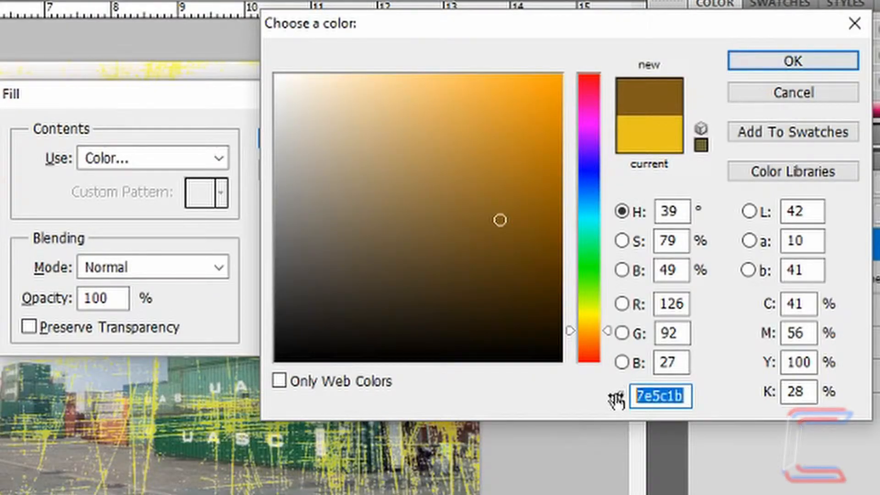
pyautogui.click(687, 400)
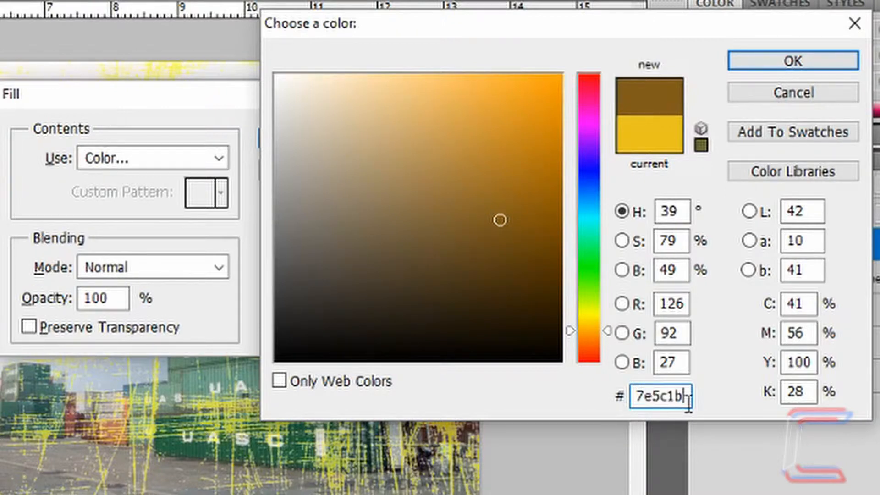
pyautogui.click(764, 57)
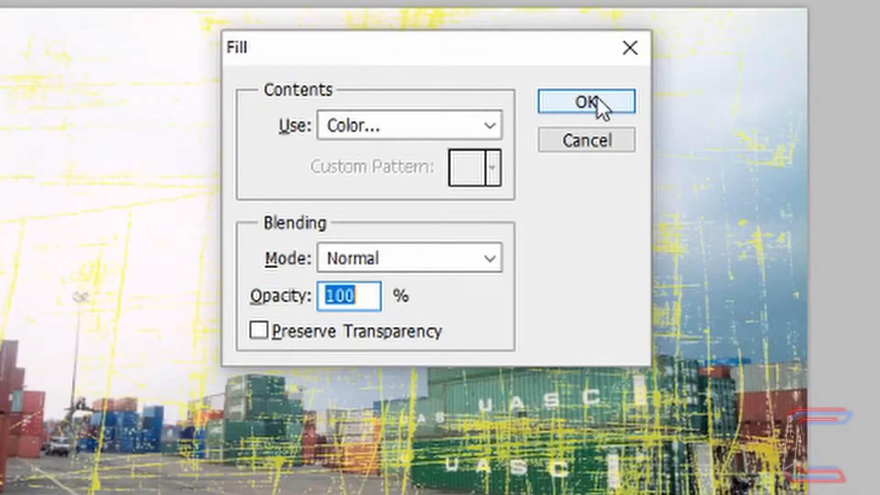
pyautogui.click(597, 97)
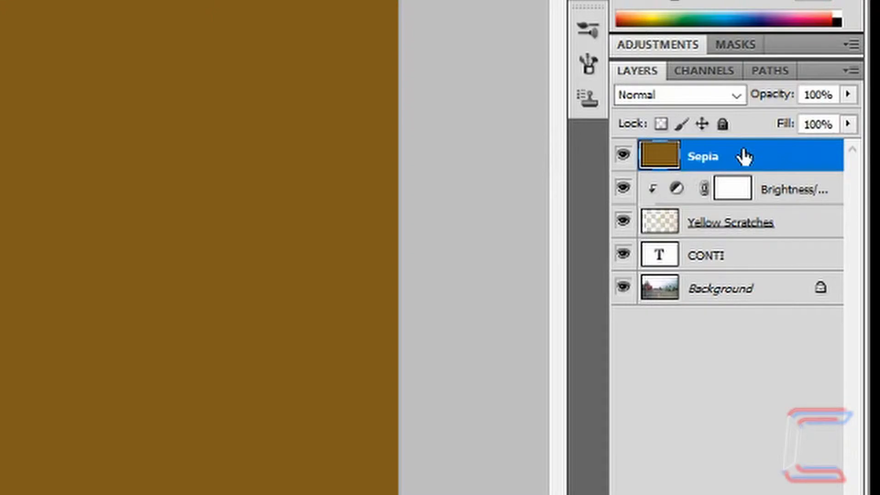
pyautogui.moveTo(744, 156); pyautogui.dragTo(741, 244)
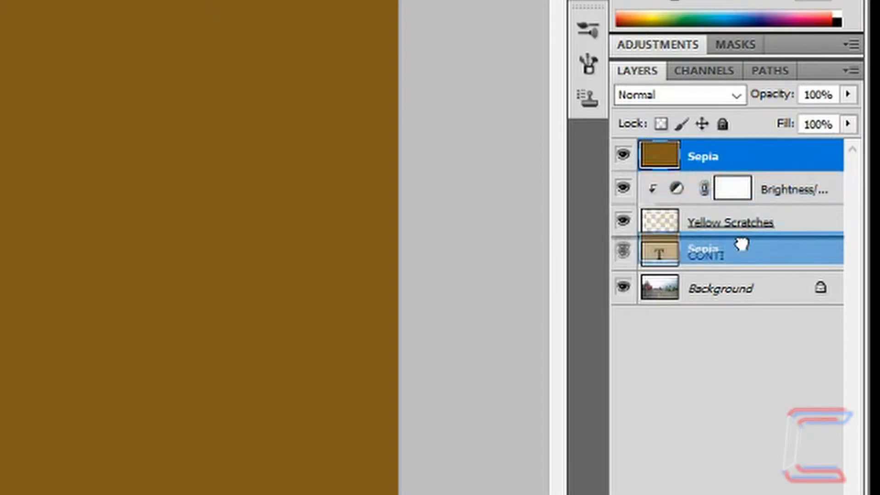
pyautogui.moveTo(741, 244); pyautogui.dragTo(741, 243)
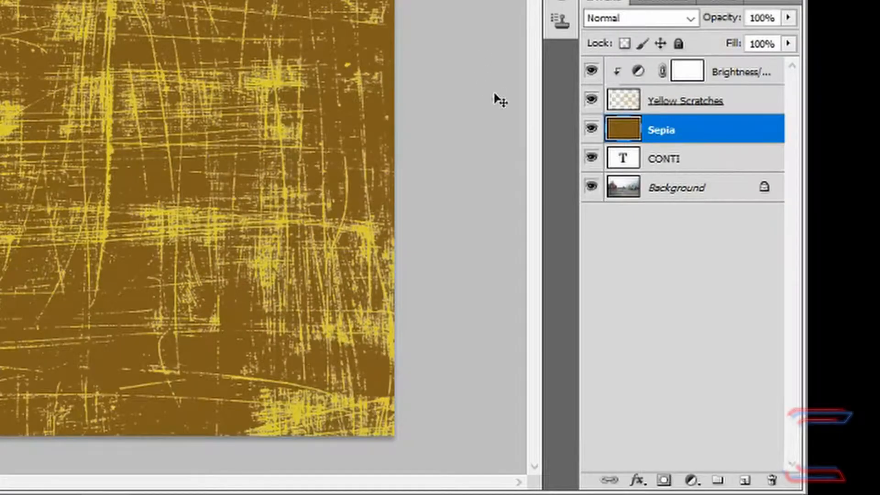
# - Create a new layer named Upper Fade above the Sepia layer and activate the Gradient tool
pyautogui.click(743, 480)
pyautogui.doubleClick(661, 130)
pyautogui.write('Up')
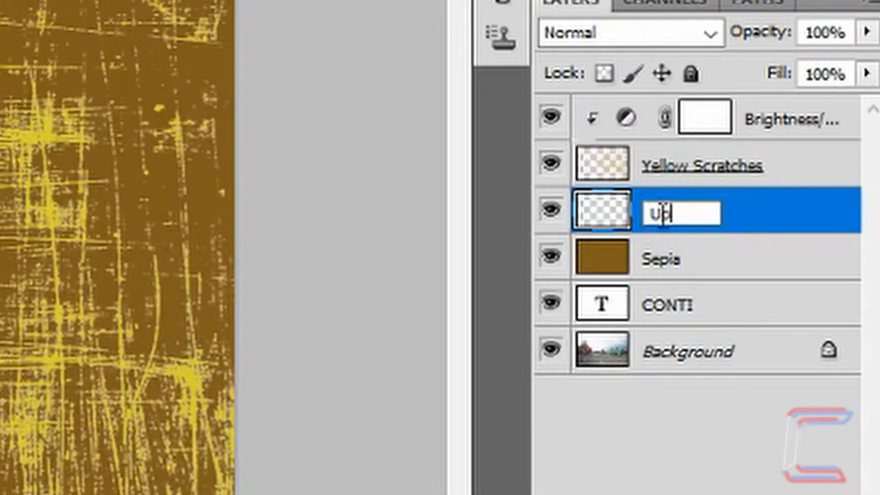
pyautogui.write('per Fade')
pyautogui.press('Return')
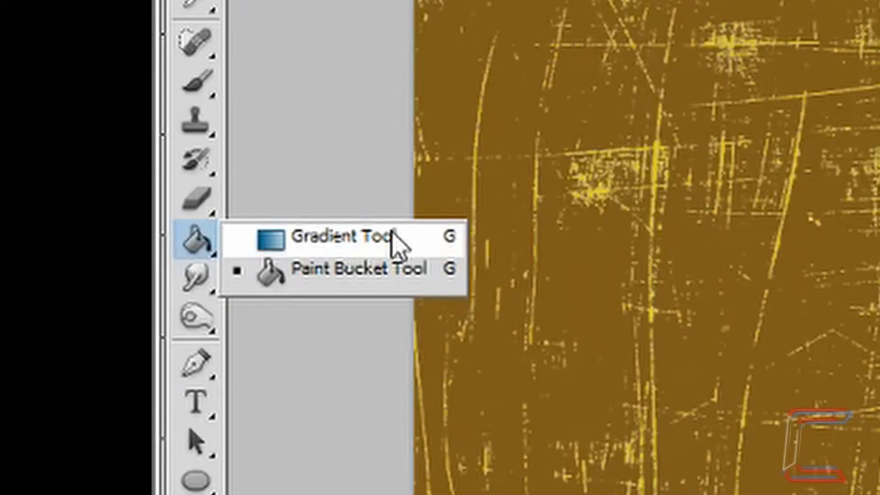
pyautogui.click(393, 240)
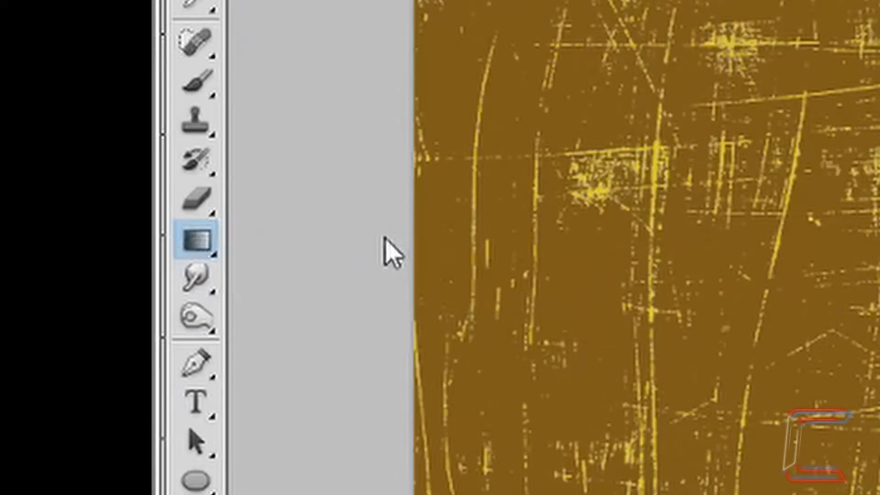
pyautogui.click(487, 85)
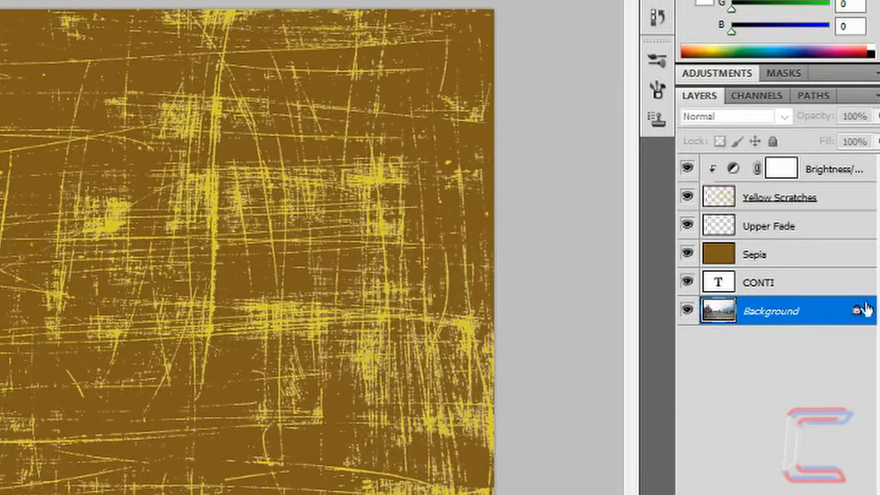
# - Convert the Background into a regular layer named Container Yard and move it between the Upper Fade and Sepia layers
pyautogui.doubleClick(754, 320)
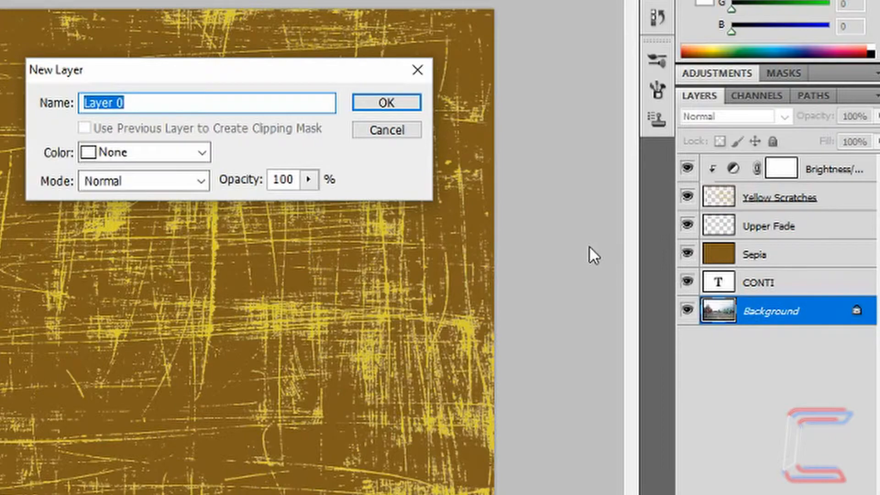
pyautogui.write('Container Yard')
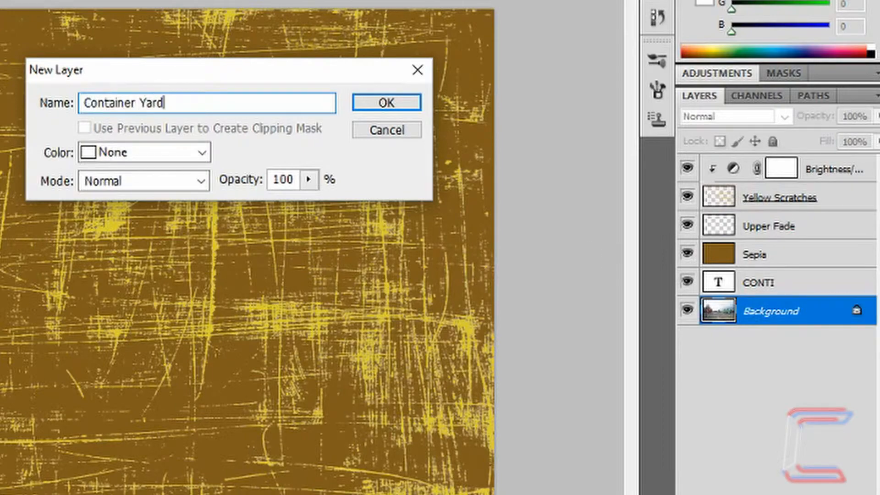
pyautogui.click(411, 109)
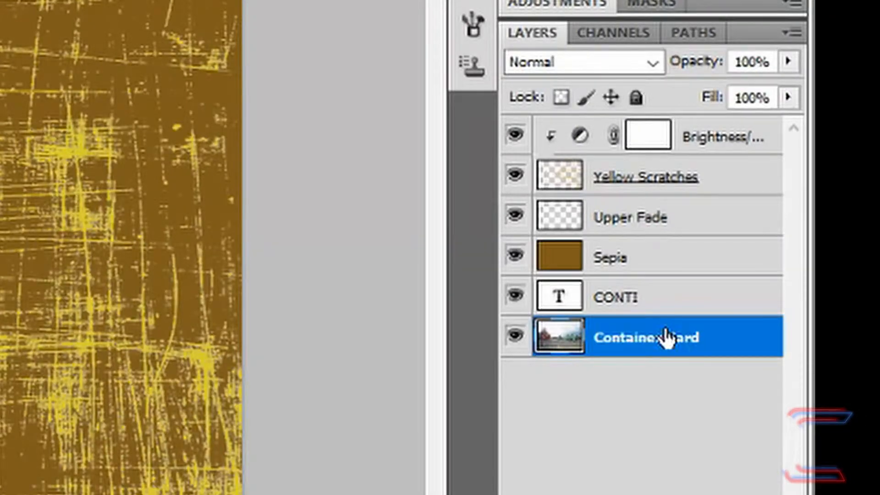
pyautogui.moveTo(667, 339); pyautogui.dragTo(669, 247)
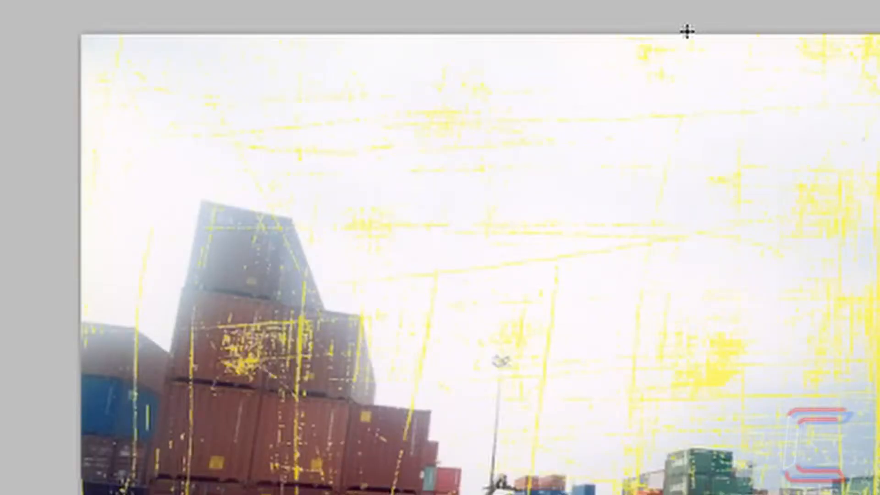
# - Draw a vertical black-to-transparent linear gradient on the Container Yard layer from the photo's top edge about a third of the way down
pyautogui.moveTo(687, 31); pyautogui.dragTo(701, 314)
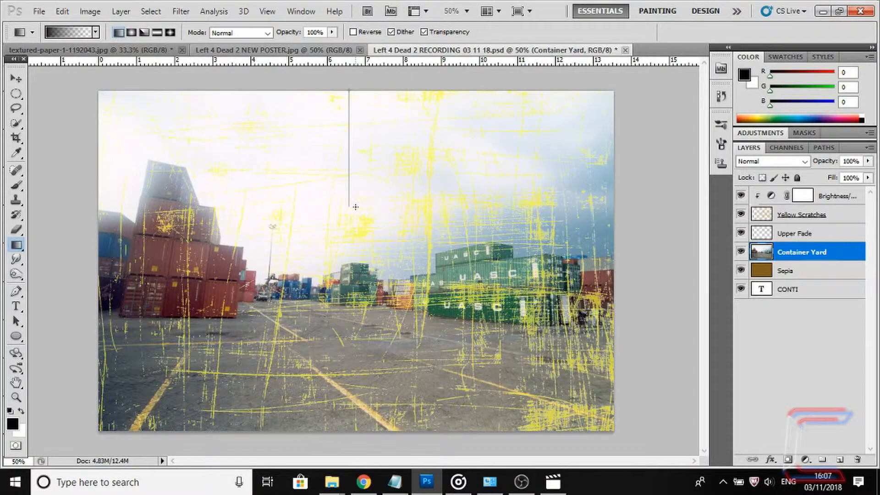
pyautogui.moveTo(355, 207); pyautogui.dragTo(355, 207)
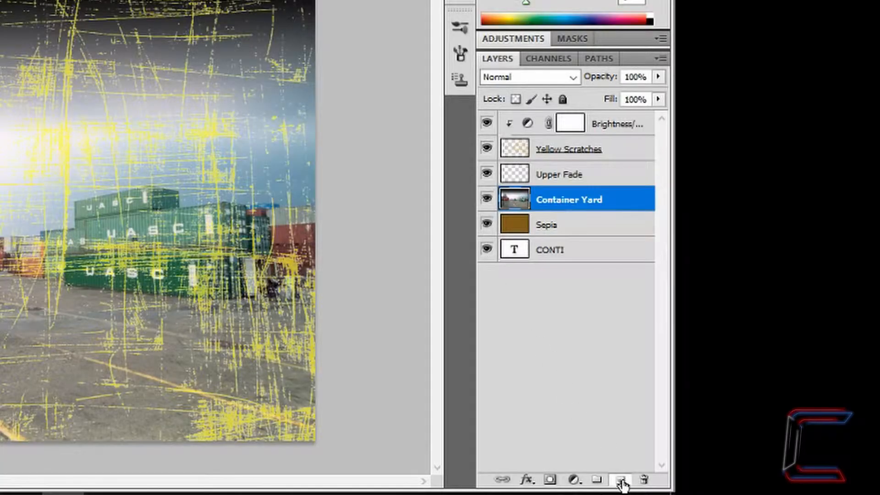
# - Create a new layer named Flash above the Container Yard layer and activate the Brush tool
pyautogui.click(840, 459)
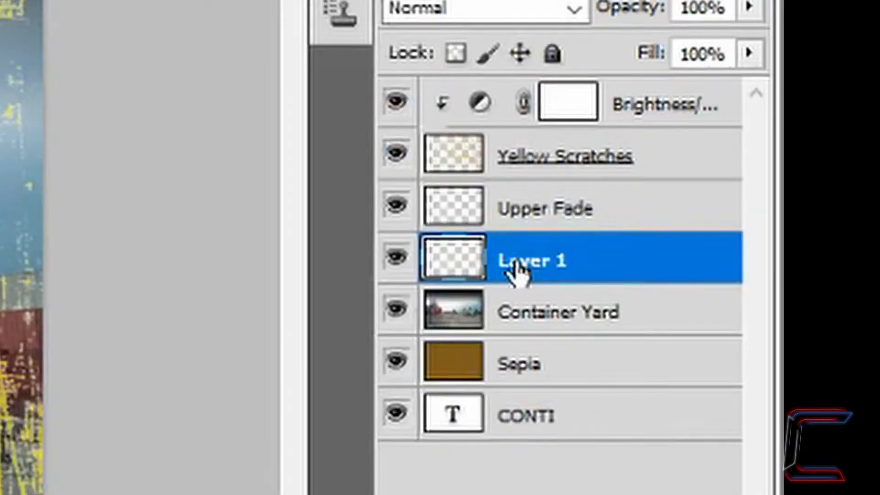
pyautogui.doubleClick(545, 202)
pyautogui.write('Flash')
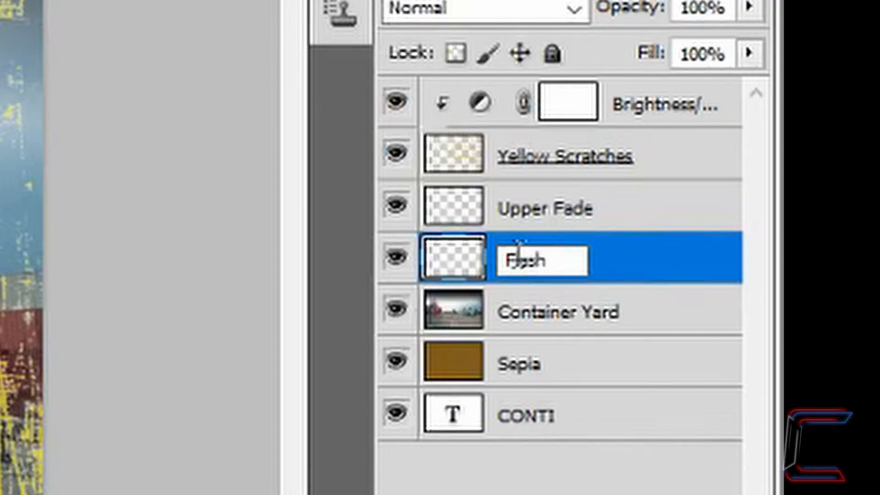
pyautogui.press('Return')
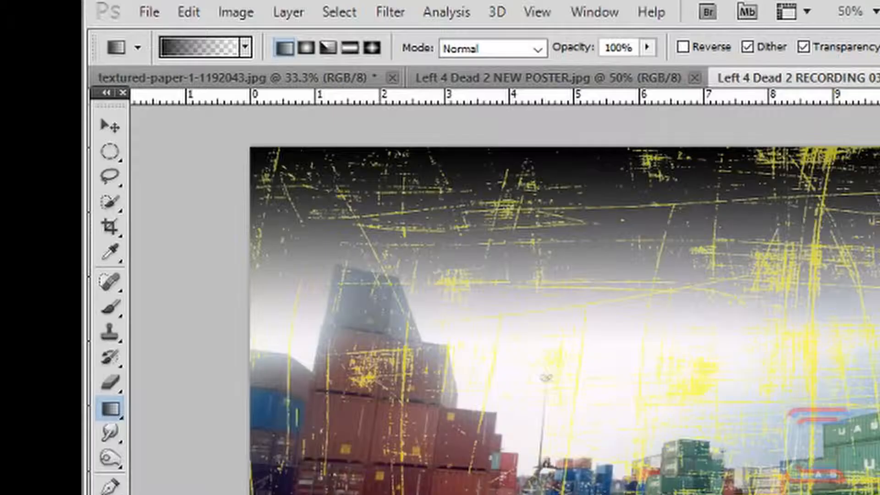
pyautogui.click(112, 316)
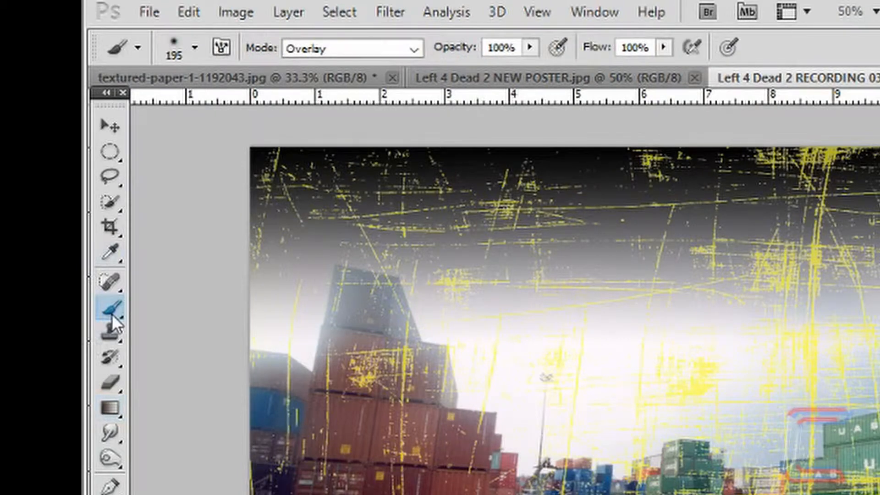
# - Set the Brush tool's size to 900 px, keeping the soft round tip
pyautogui.click(195, 47)
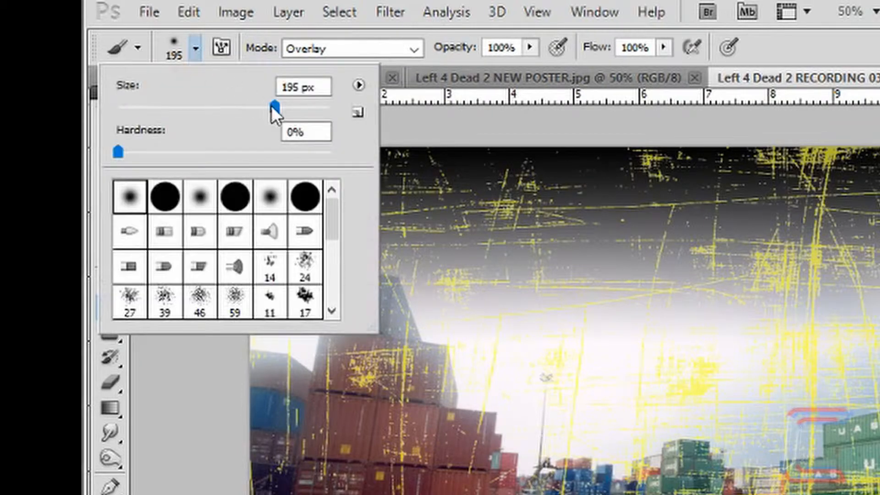
pyautogui.moveTo(293, 87); pyautogui.dragTo(259, 87)
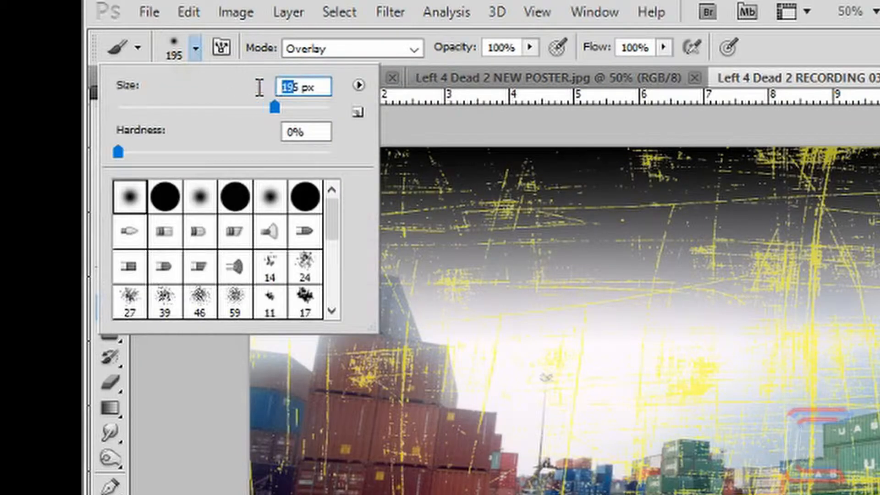
pyautogui.press('Delete')
pyautogui.press('Delete')
pyautogui.write('900')
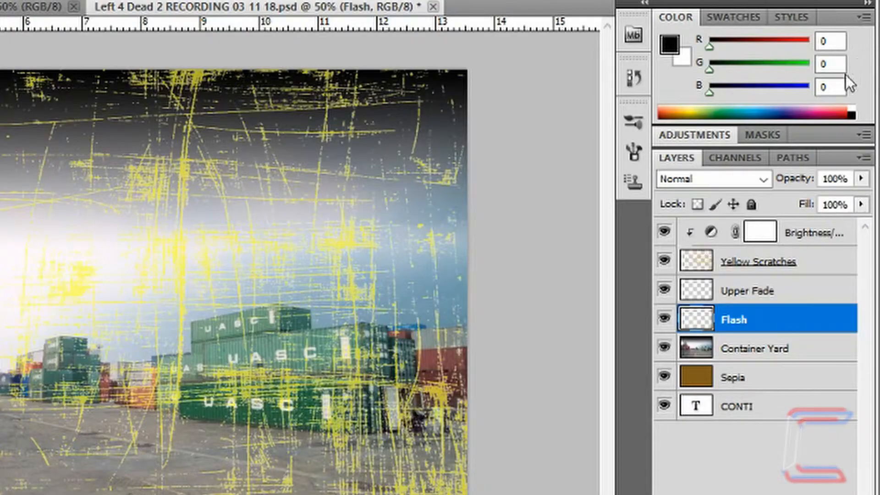
# - Set the foreground color to white (#ffffff)
pyautogui.click(672, 49)
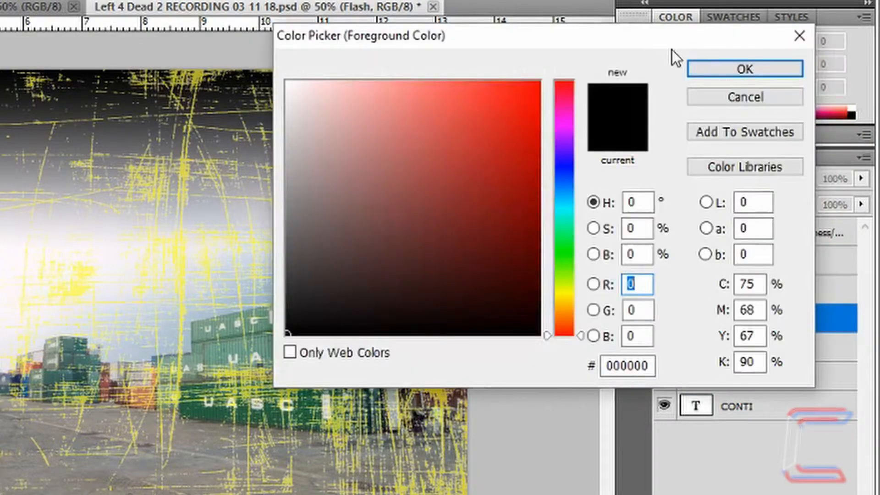
pyautogui.moveTo(303, 89); pyautogui.dragTo(164, 39)
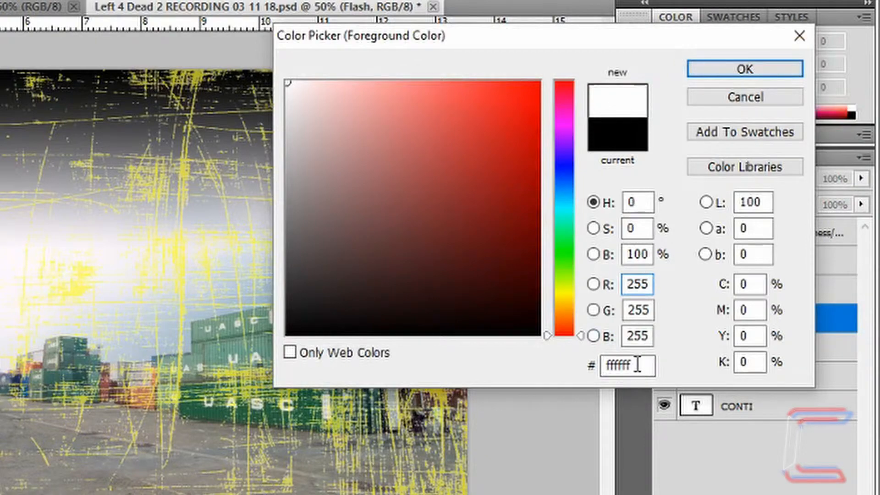
pyautogui.click(612, 367)
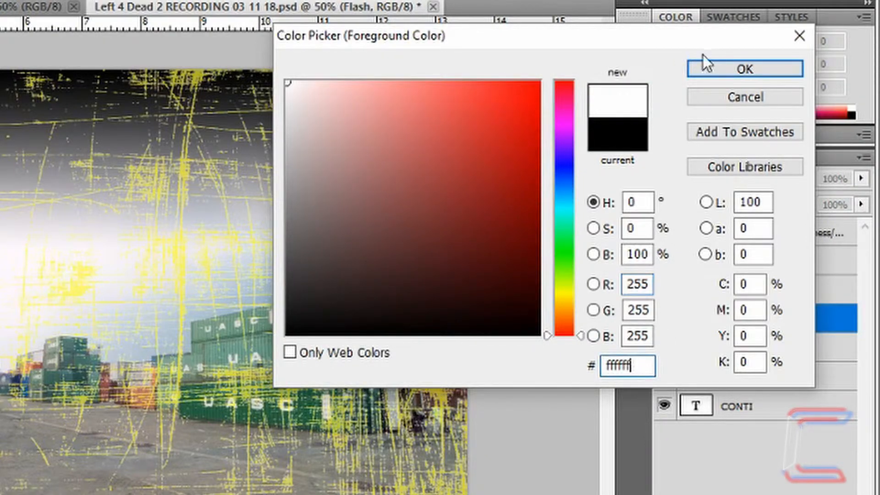
pyautogui.click(713, 75)
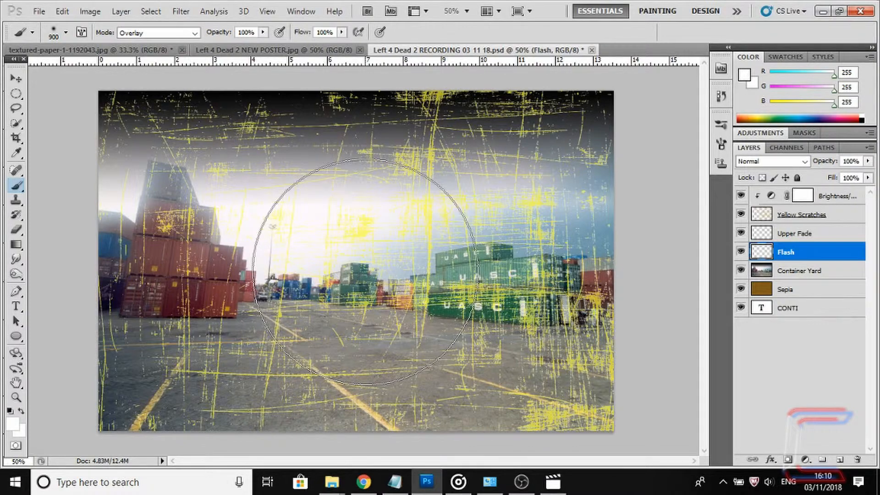
# - Paint one soft white dab at the photo's center on the Flash layer and stretch it horizontally past both photo edges to about 149% width
pyautogui.click(367, 271)
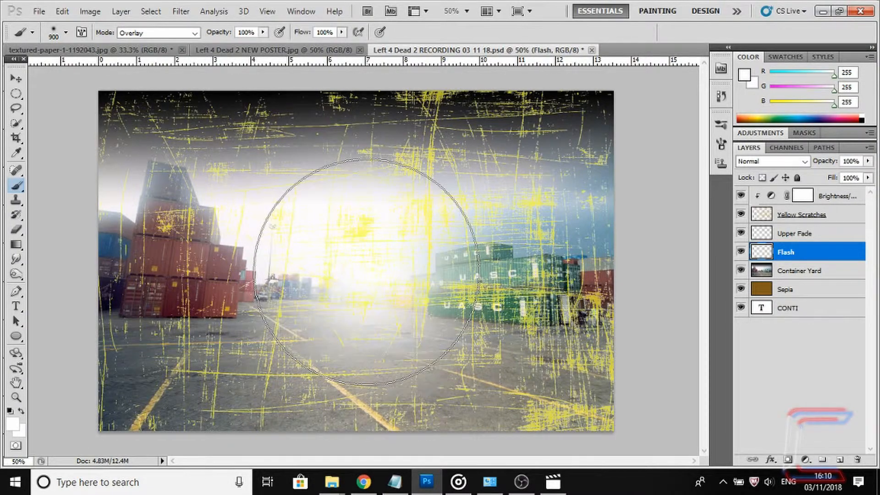
pyautogui.hotkey('ctrl', 't')
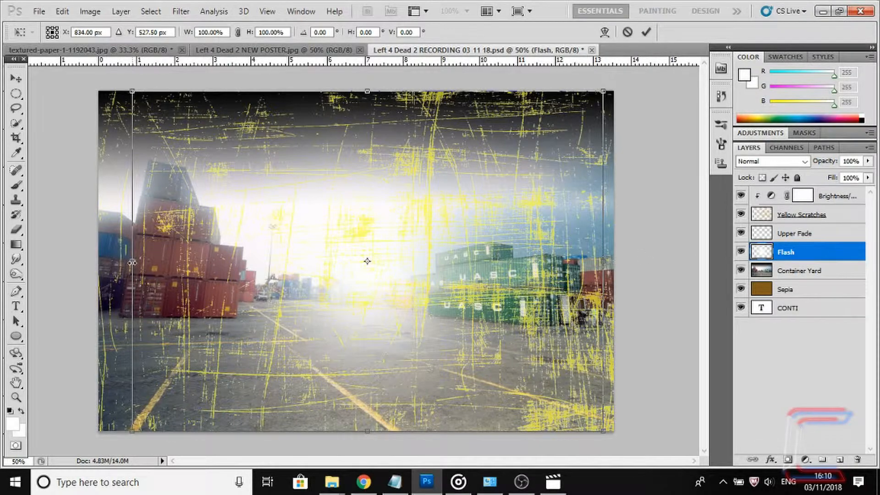
pyautogui.moveTo(132, 263); pyautogui.dragTo(8, 244)
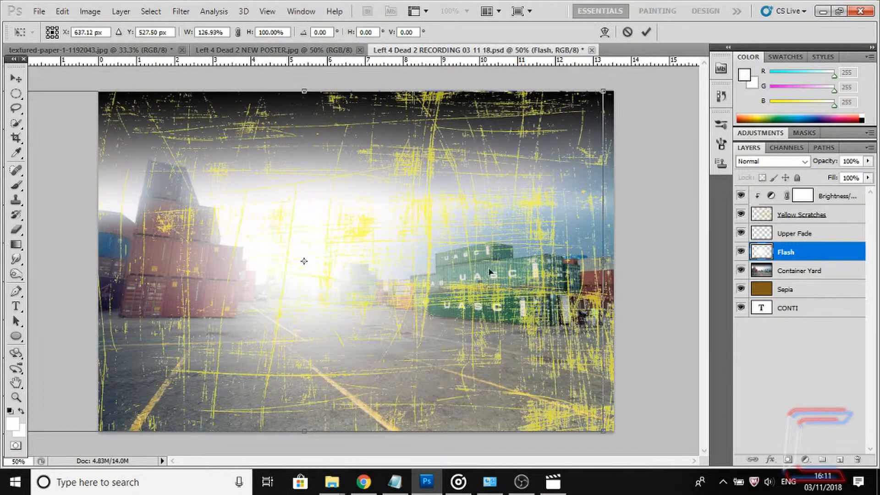
pyautogui.moveTo(603, 261); pyautogui.dragTo(707, 260)
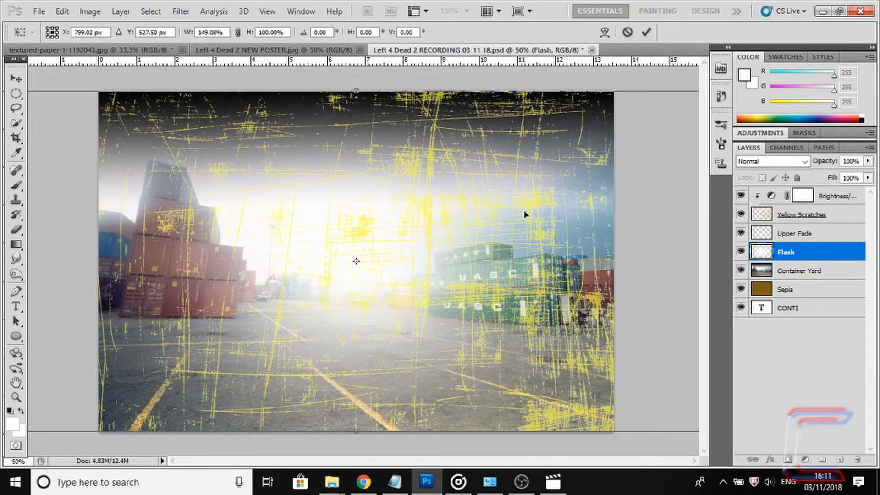
pyautogui.press('Return')
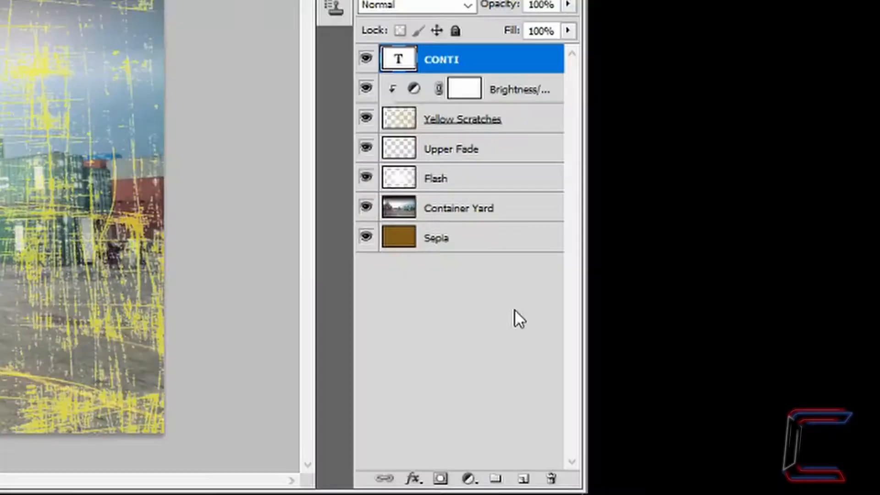
# - Create a new layer named Black Ground above the CONTI text layer
pyautogui.click(524, 479)
pyautogui.doubleClick(456, 31)
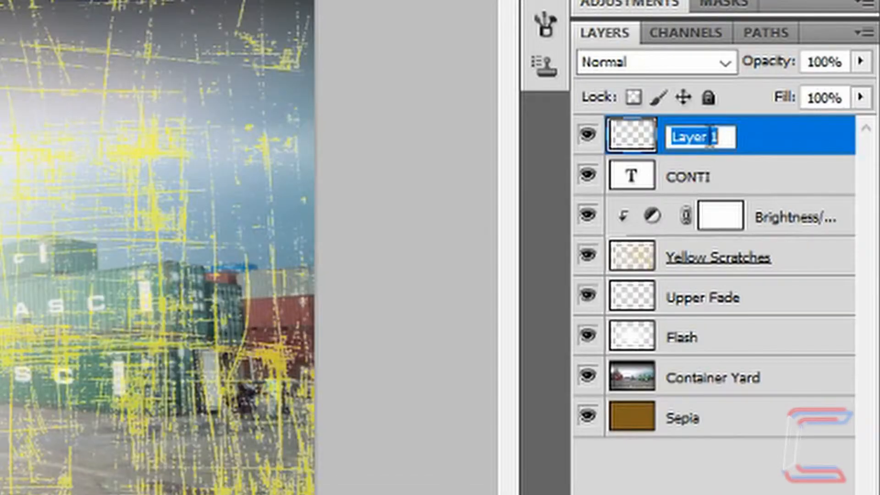
pyautogui.write('B')
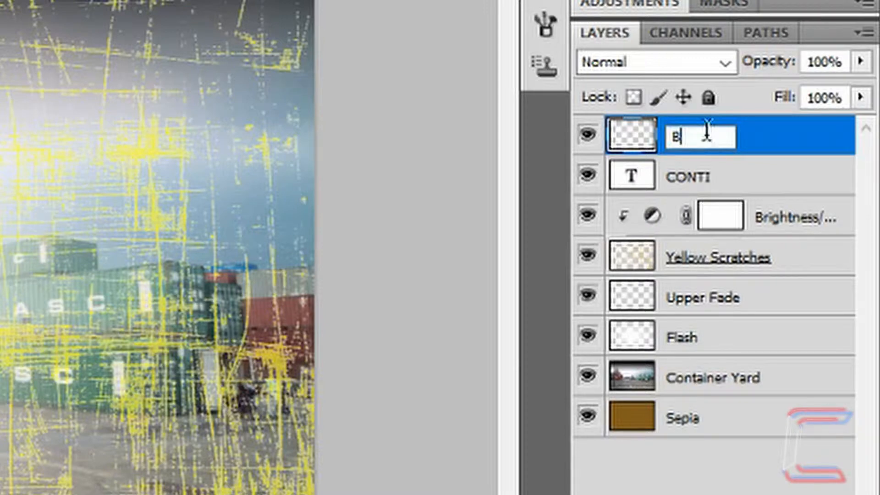
pyautogui.write('lack Ground')
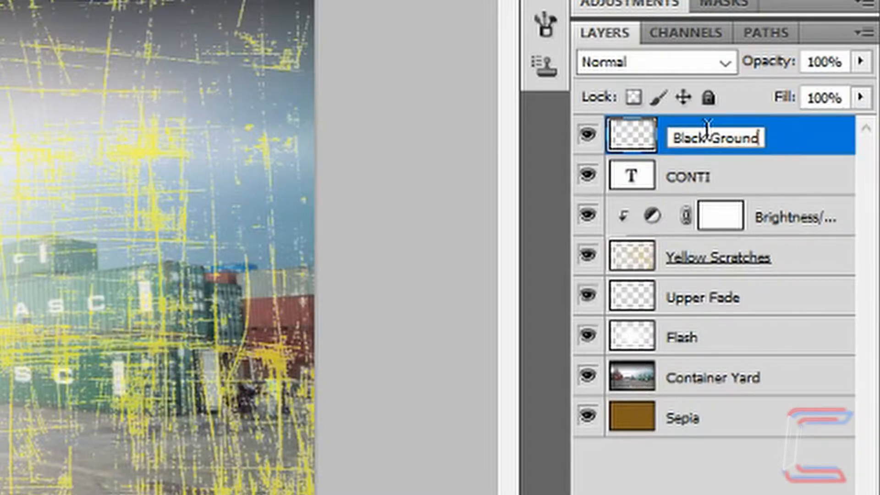
pyautogui.press('Return')
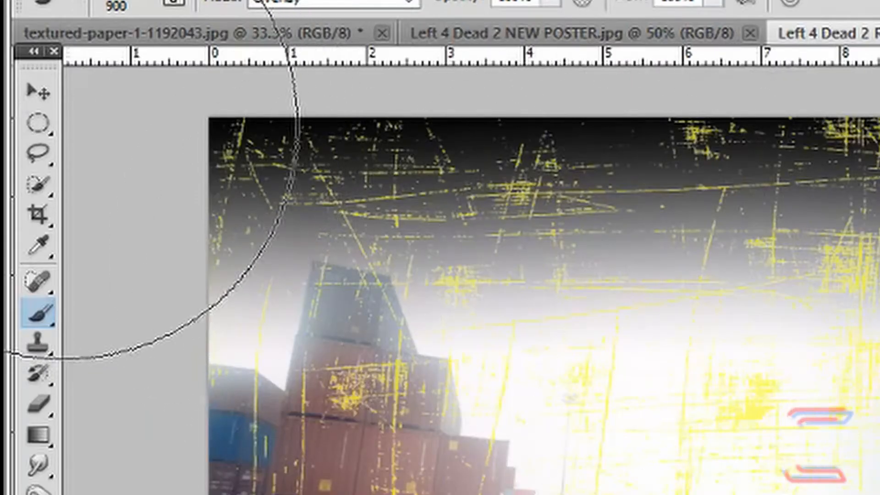
# - Select a full-width strip along the photo's bottom edge around the CONTI text with the Rectangular Marquee tool
pyautogui.click(44, 126)
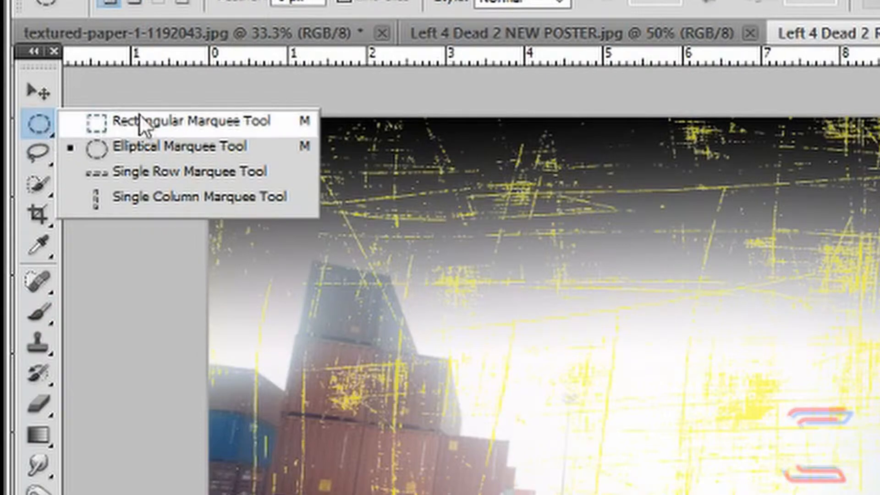
pyautogui.click(175, 128)
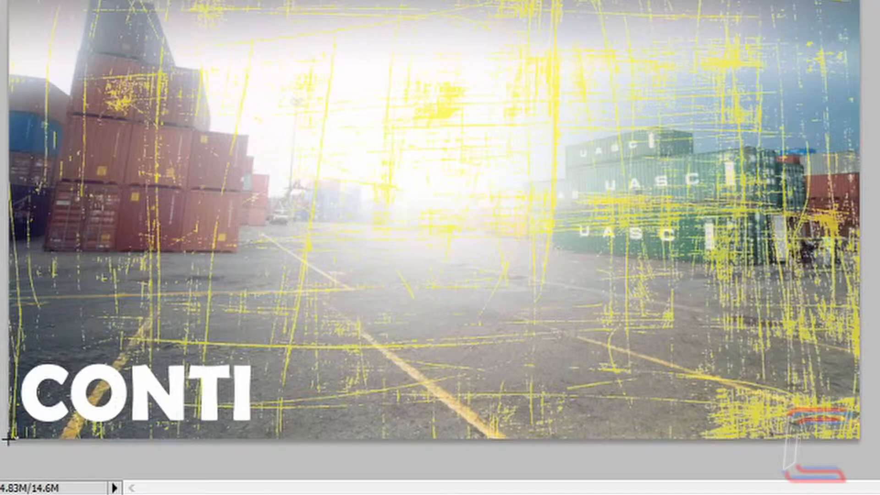
pyautogui.moveTo(8, 437); pyautogui.dragTo(609, 327)
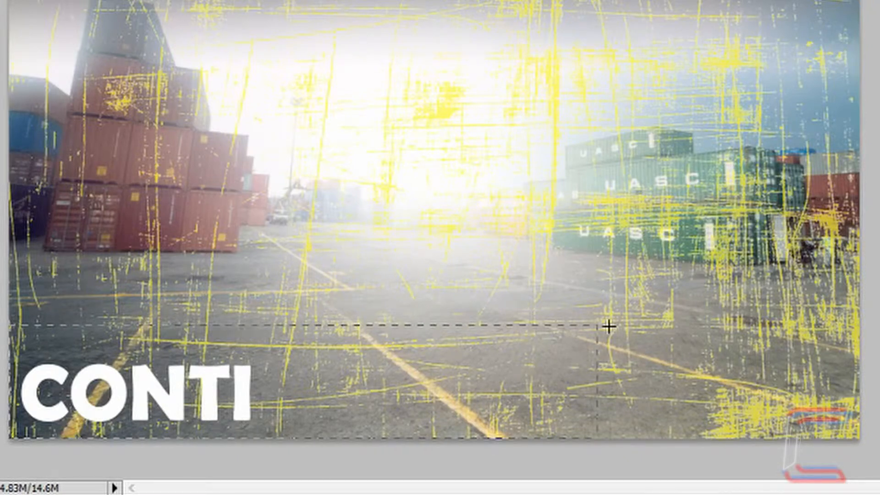
pyautogui.moveTo(609, 327); pyautogui.dragTo(867, 325)
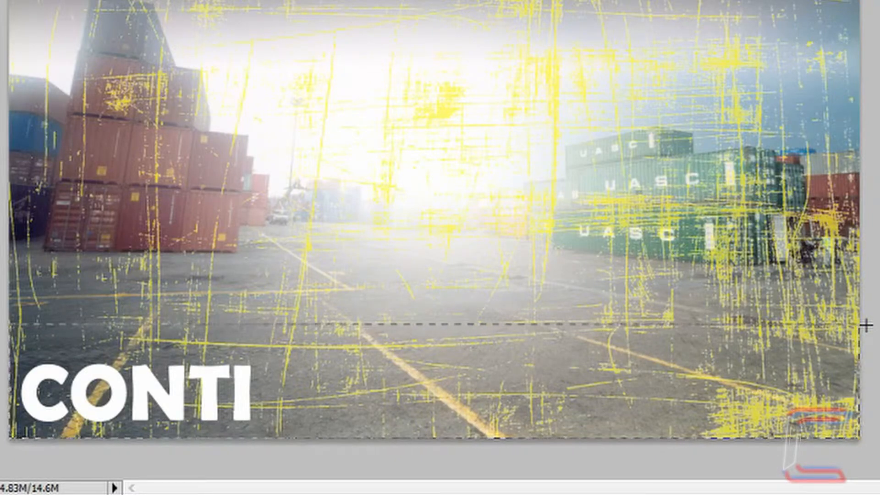
pyautogui.moveTo(867, 325); pyautogui.dragTo(866, 325)
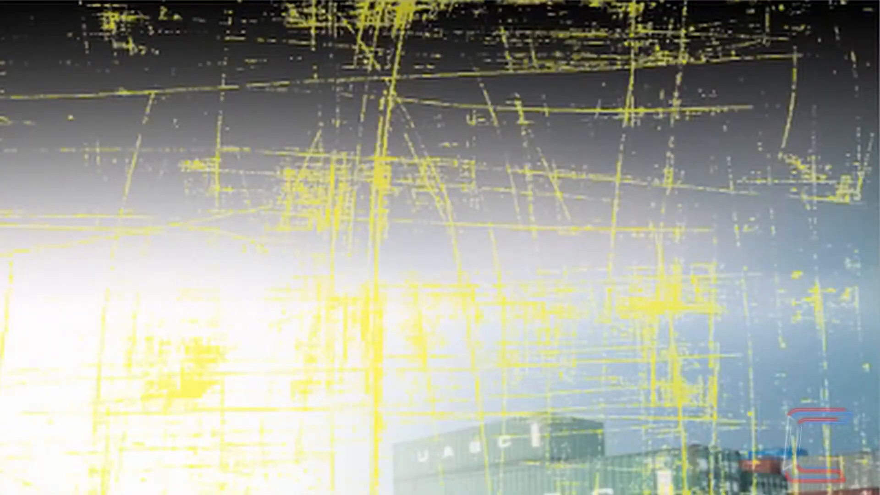
# - Fill the selected strip with black at 100% opacity, place the Black Ground layer beneath the CONTI text layer, and deselect
pyautogui.hotkey('shift', 'F5')
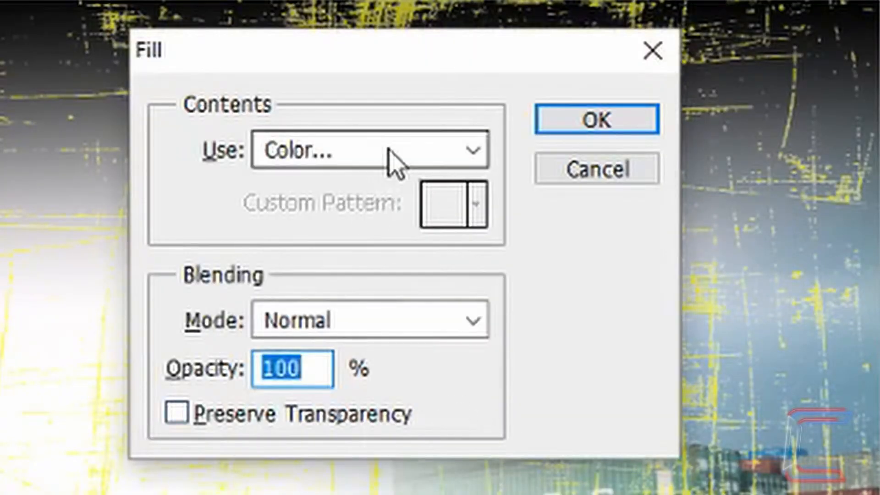
pyautogui.click(406, 154)
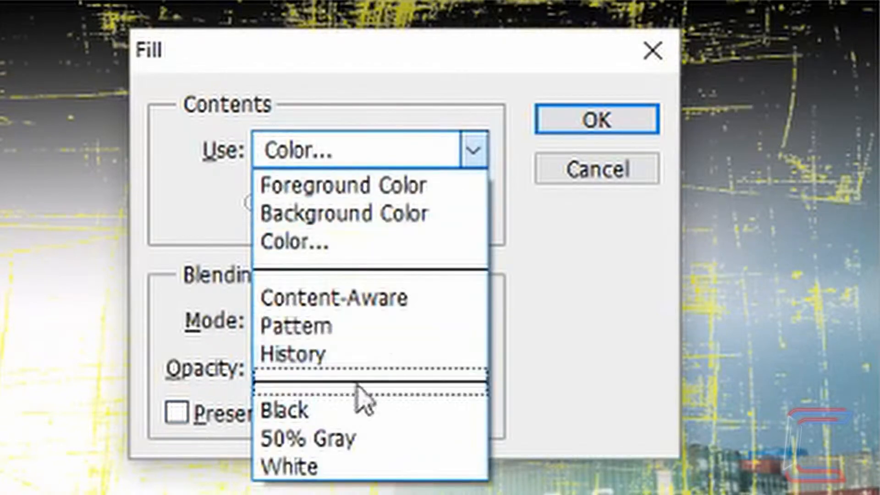
pyautogui.click(356, 411)
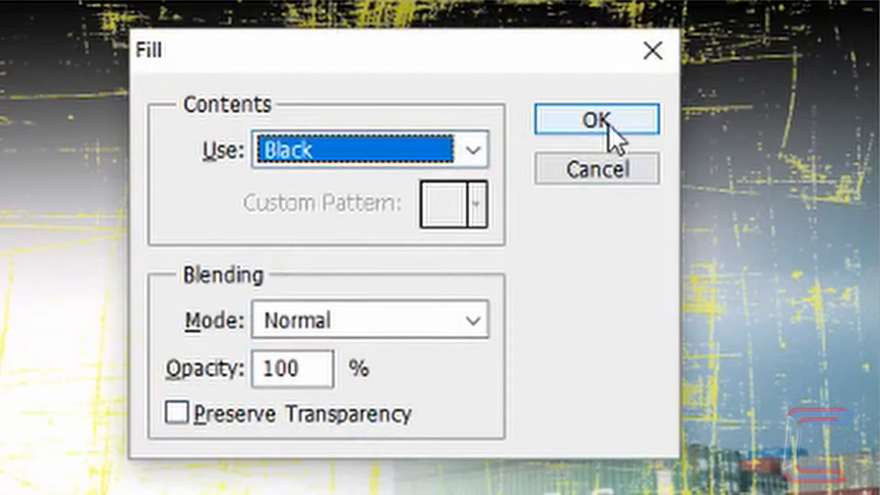
pyautogui.click(614, 137)
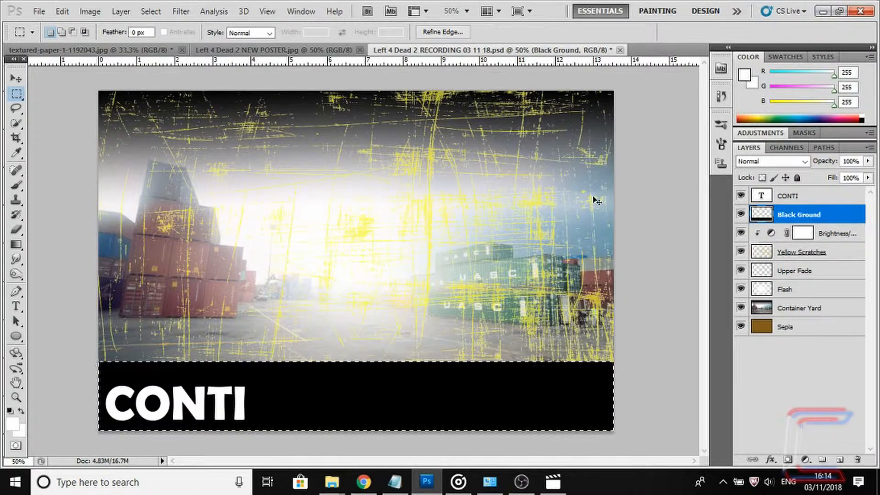
pyautogui.hotkey('ctrl', 'd')
# - Open man-in-costume-with-tie-1-1435212.jpg and select the white background around the man with the Magic Wand tool
pyautogui.click(39, 11)
pyautogui.press('Escape')
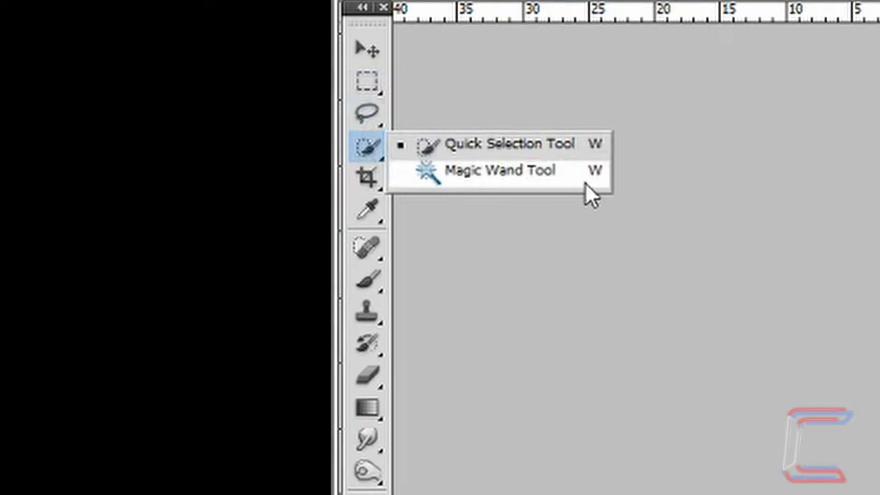
pyautogui.click(585, 182)
pyautogui.click(381, 162)
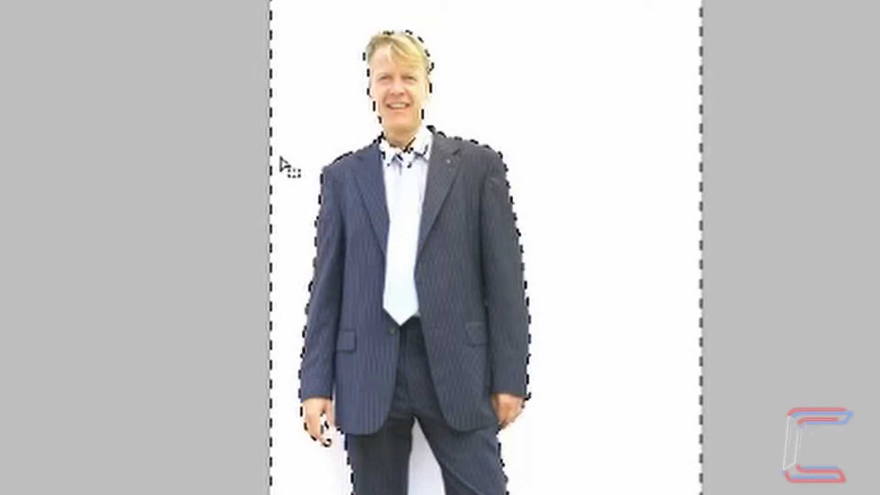
# - Subtract the man's collar from the selection with the Quick Selection tool and add the white gap between his legs with the Magic Wand
pyautogui.click(433, 152)
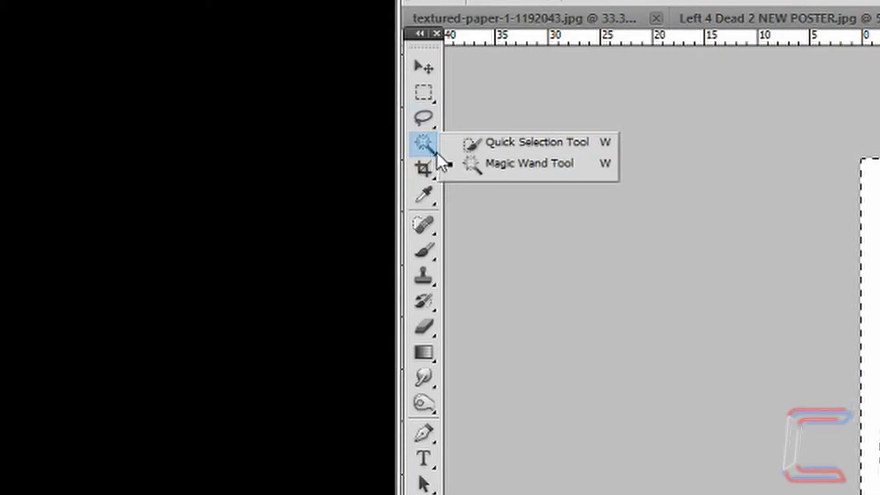
pyautogui.click(510, 143)
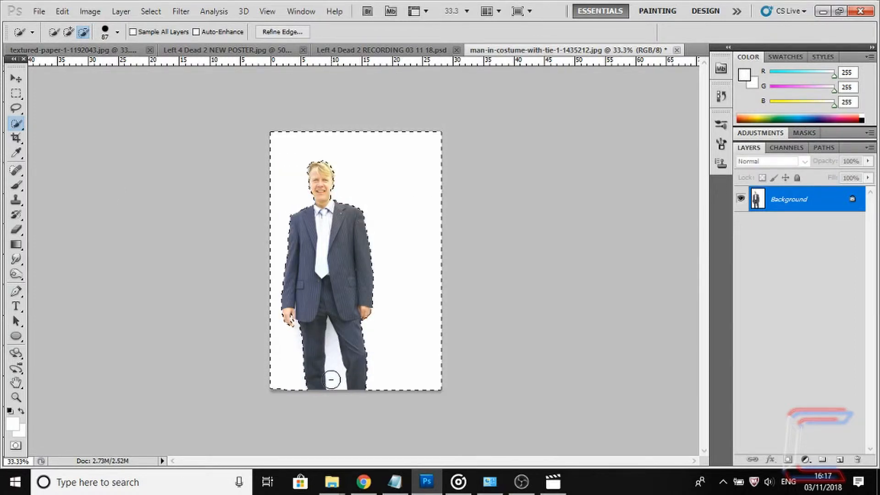
pyautogui.click(17, 123)
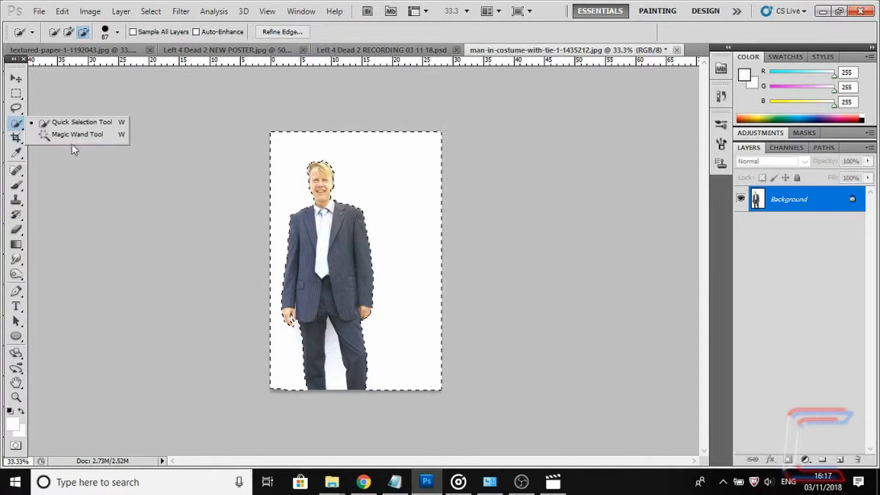
pyautogui.click(76, 135)
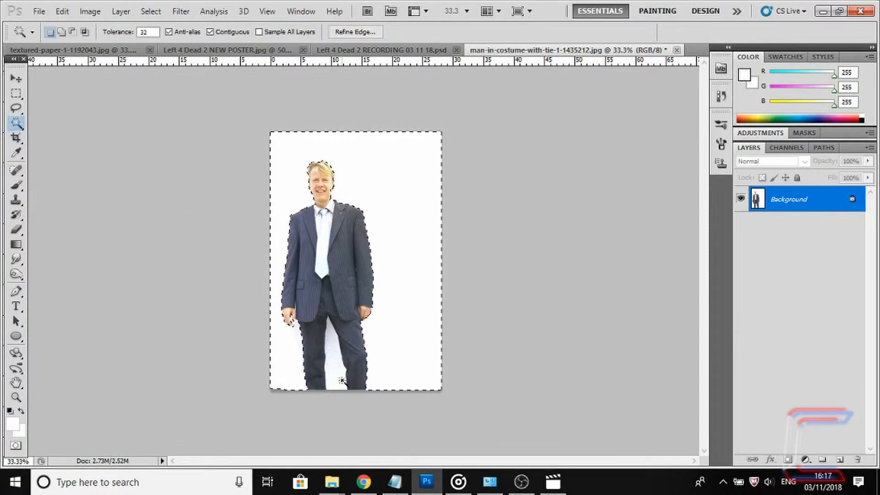
pyautogui.press('shift')
pyautogui.click(336, 376)
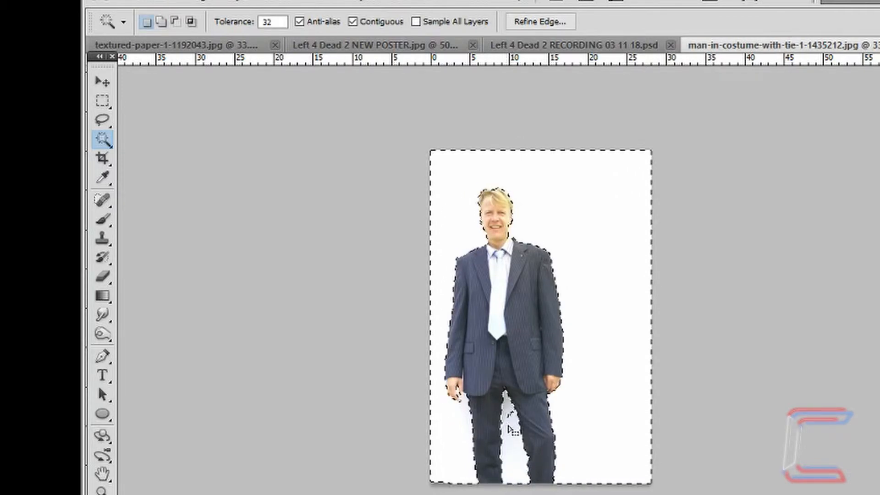
# - Add the leftover unselected spot between the man's legs to the selection using the Quick Selection tool with a 29 px brush
pyautogui.click(102, 139)
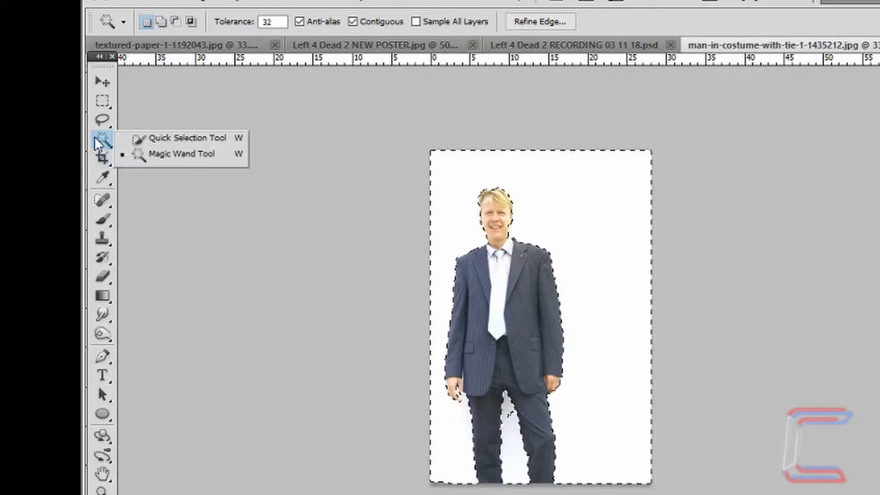
pyautogui.click(162, 136)
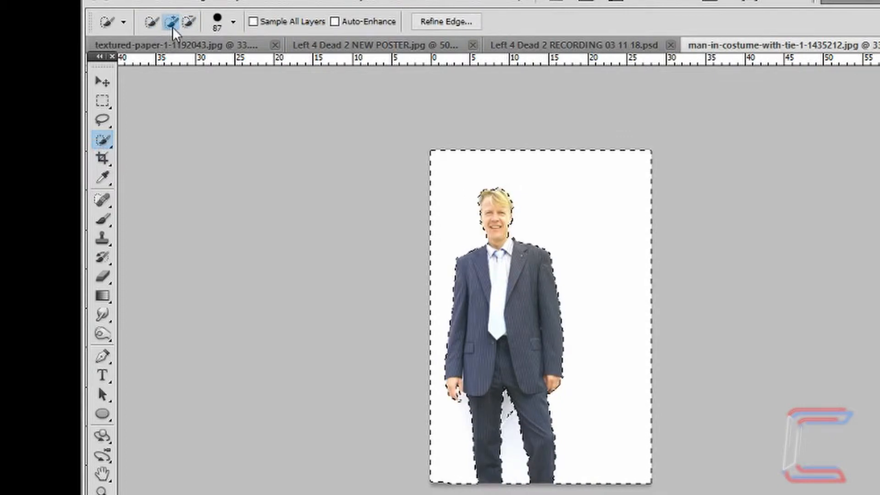
pyautogui.click(234, 21)
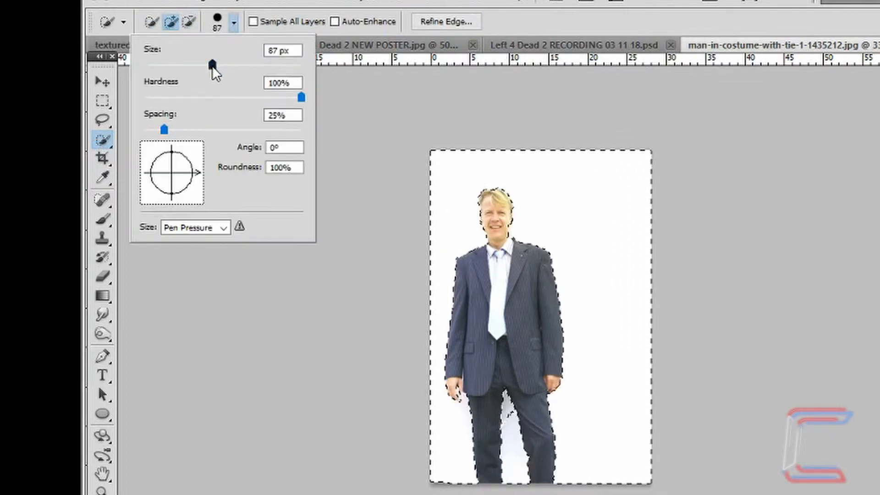
pyautogui.moveTo(212, 67); pyautogui.dragTo(166, 63)
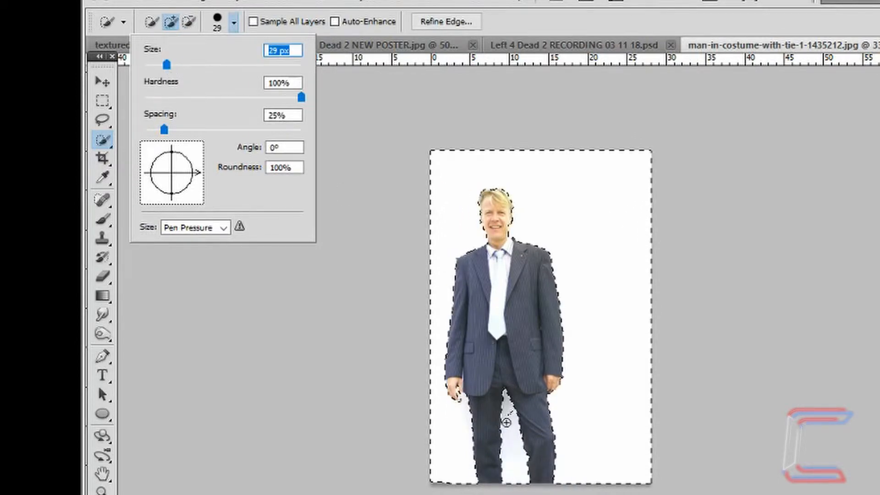
pyautogui.click(506, 419)
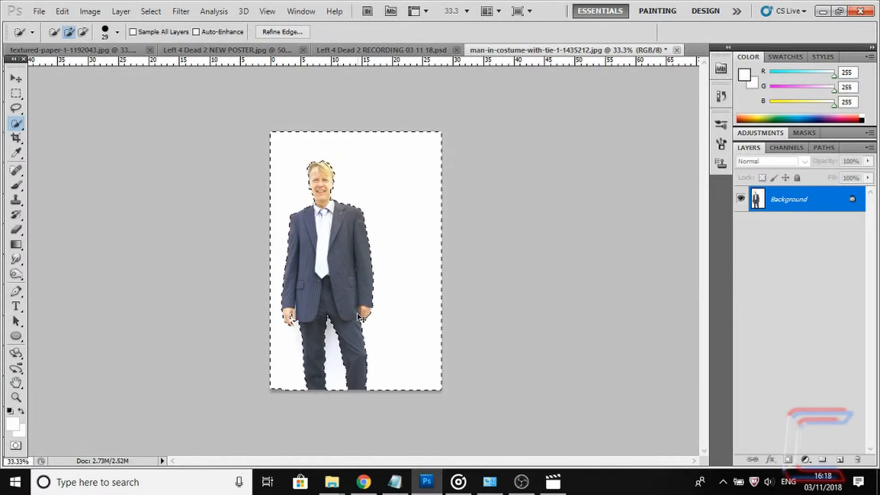
# - Invert the selection to isolate the man and copy him into Left 4 Dead 2 RECORDING 03 11 18.psd above the Black Ground layer
pyautogui.hotkey('ctrl', 'shift', 'i')
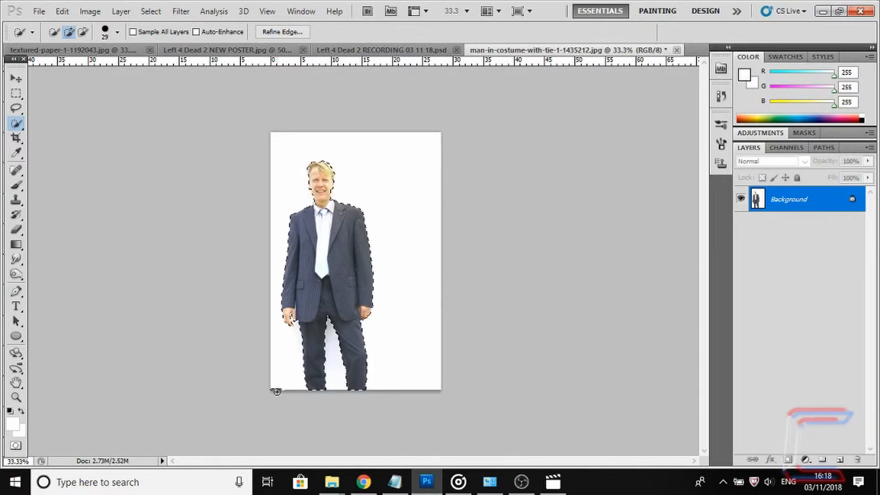
pyautogui.press('alt')
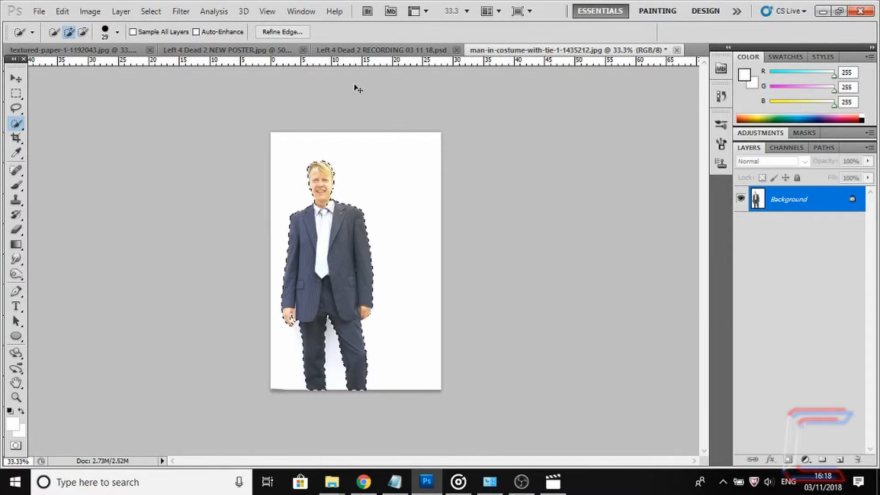
pyautogui.click(362, 50)
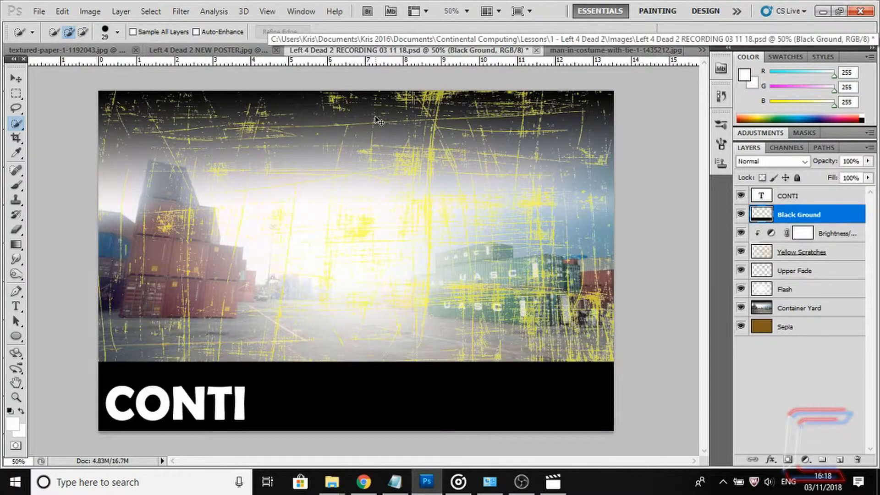
pyautogui.hotkey('ctrl', 'v')
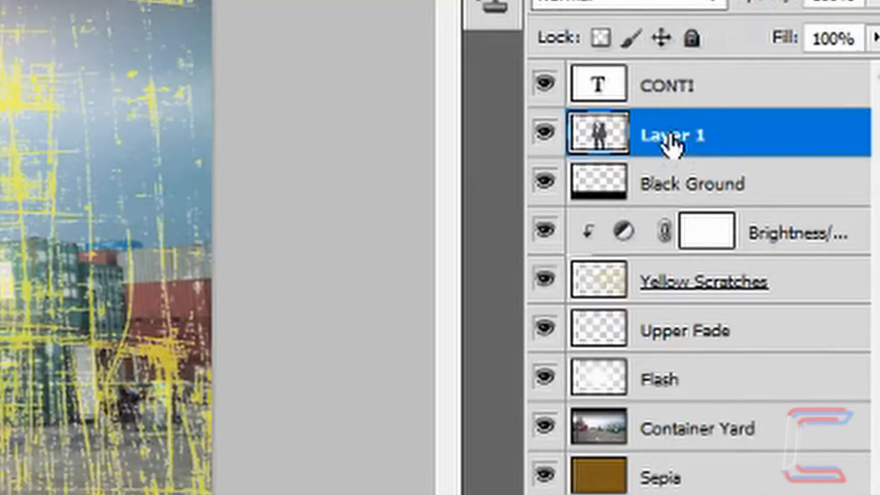
# - Rename the pasted man's layer as Hero
pyautogui.doubleClick(668, 136)
pyautogui.write('Her')
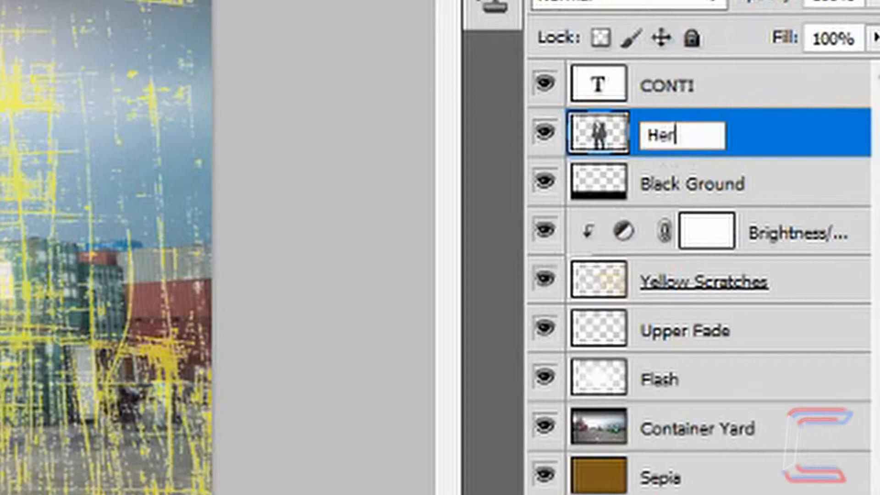
pyautogui.write('o')
pyautogui.press('Return')
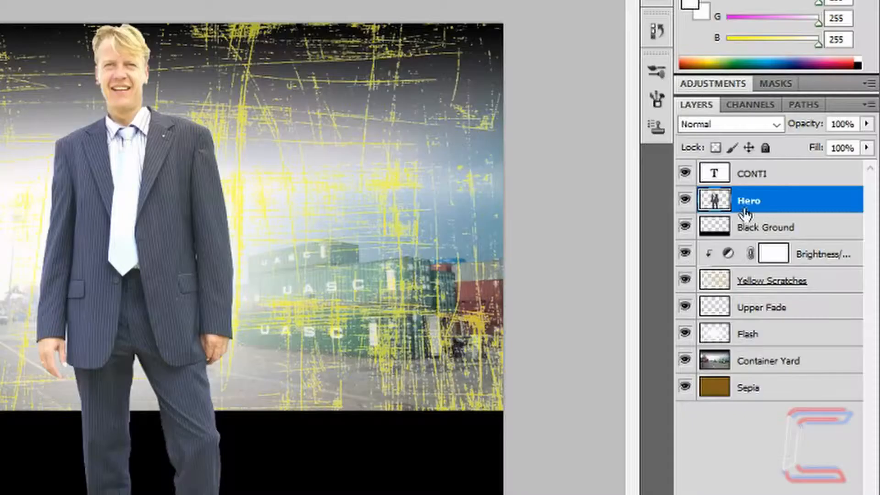
# - Apply a Color Overlay layer style to the Hero layer in dark brown #3d2a09 with Normal blend mode at 100% opacity
pyautogui.doubleClick(788, 205)
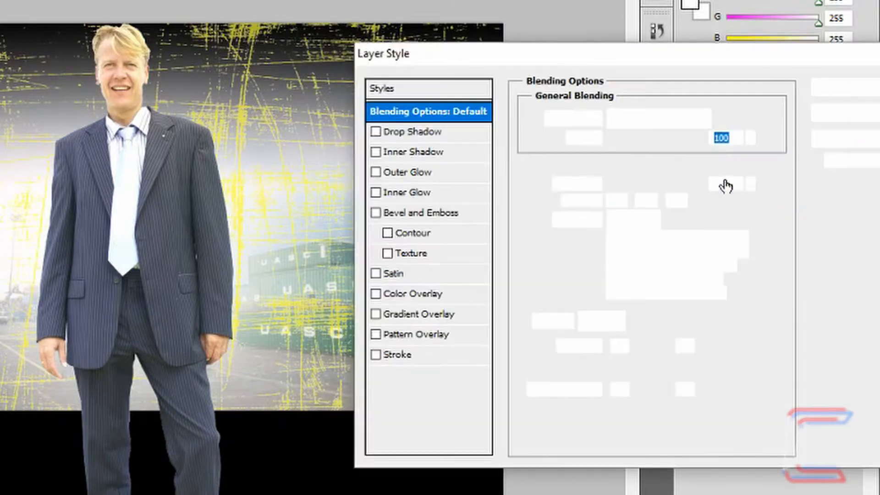
pyautogui.click(412, 295)
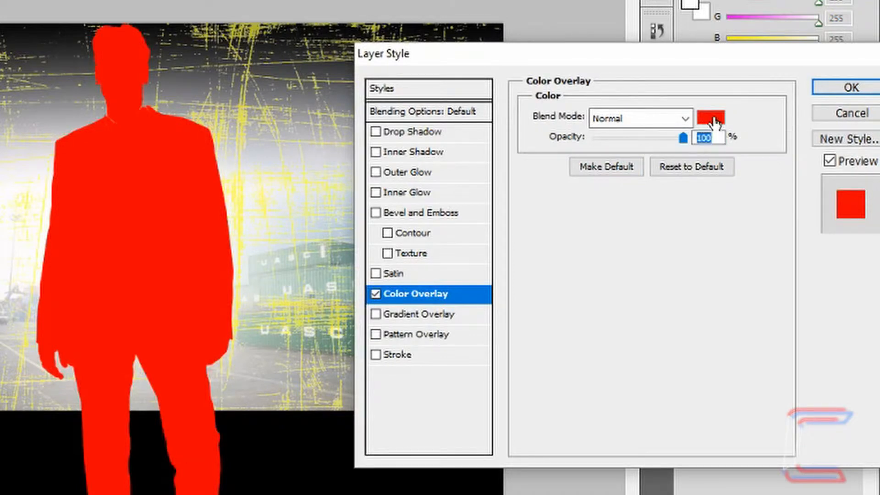
pyautogui.click(713, 118)
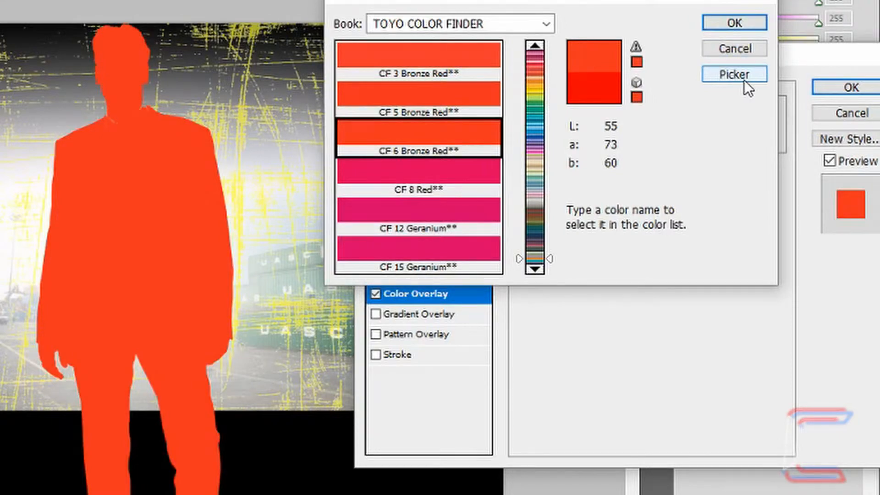
pyautogui.click(744, 80)
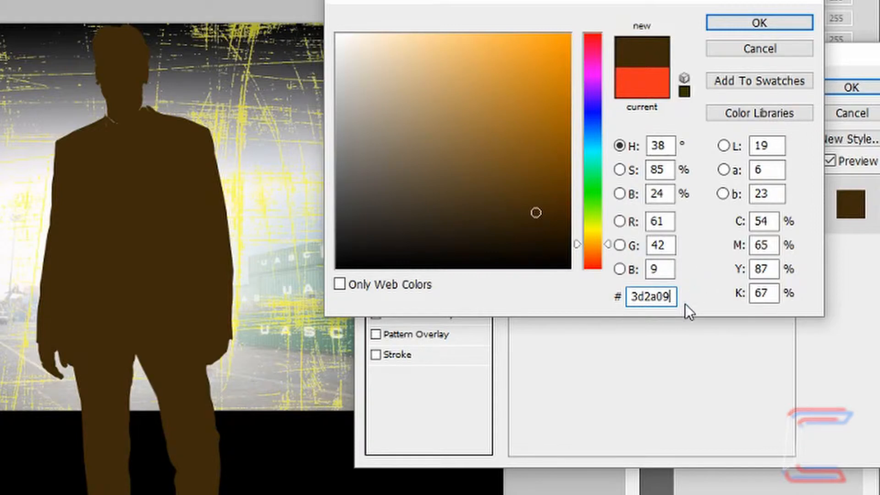
pyautogui.click(759, 24)
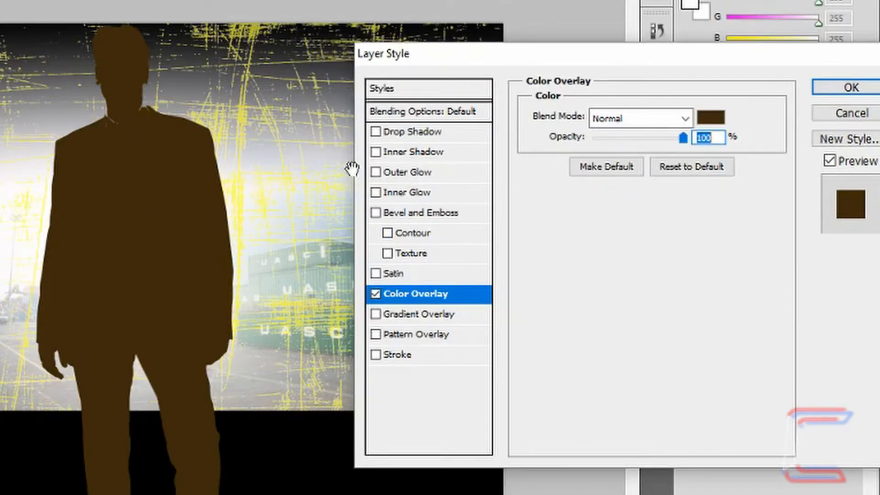
pyautogui.click(848, 89)
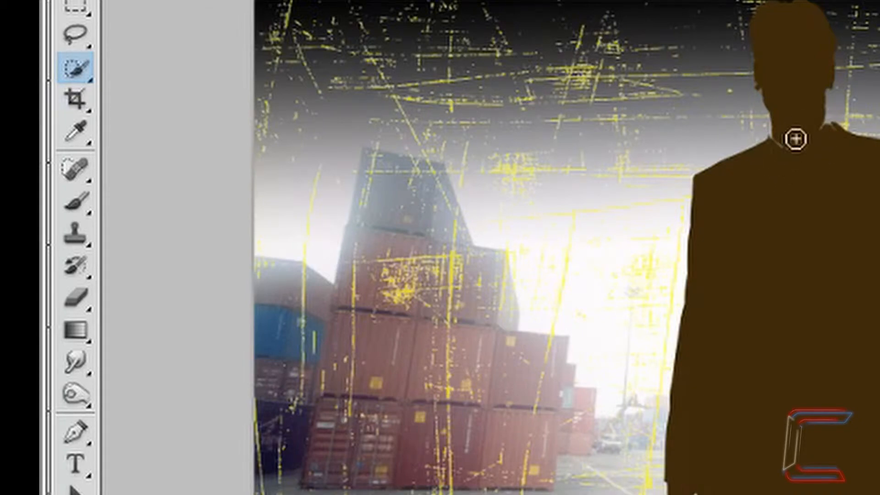
# - Fill the gaps around the silhouette's collar with the Clone Stamp tool, sampling from the man's chest
pyautogui.click(83, 238)
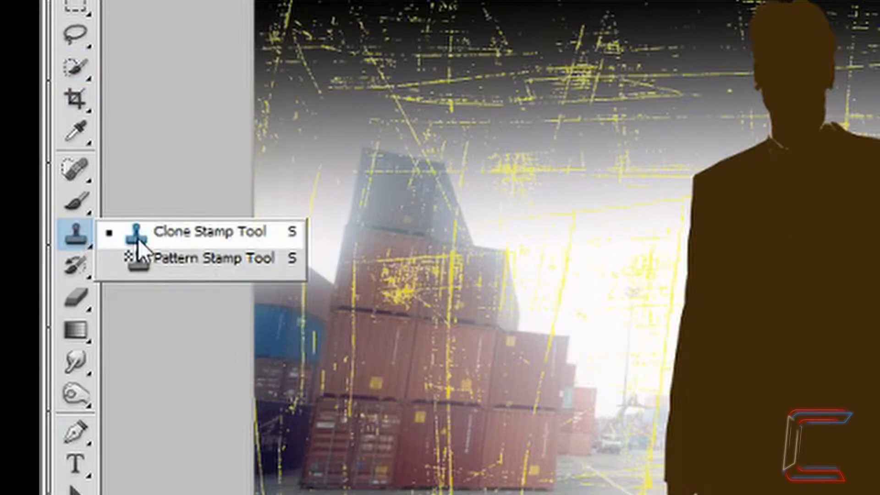
pyautogui.click(138, 238)
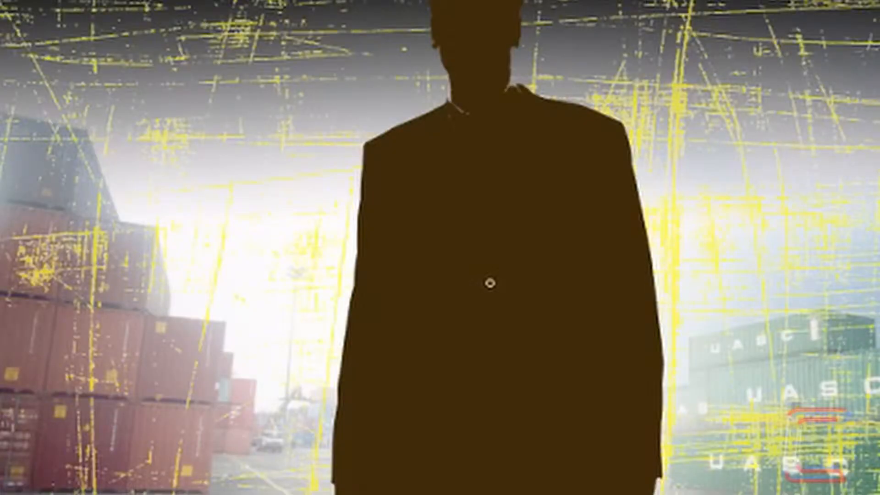
pyautogui.keyDown('alt'); pyautogui.click(474, 223); pyautogui.keyUp('alt')
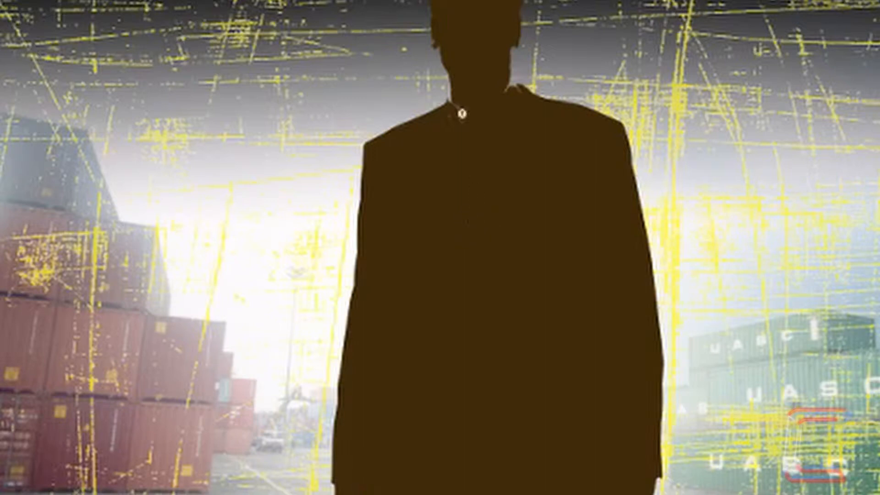
pyautogui.moveTo(452, 116)
pyautogui.mouseDown()
pyautogui.moveTo(460, 99)
pyautogui.moveTo(456, 113)
pyautogui.moveTo(493, 92)
pyautogui.moveTo(517, 101)
pyautogui.moveTo(491, 87)
pyautogui.moveTo(477, 115)
pyautogui.moveTo(466, 123)
pyautogui.moveTo(467, 105)
pyautogui.moveTo(457, 115)
pyautogui.moveTo(480, 95)
pyautogui.moveTo(490, 109)
pyautogui.moveTo(505, 89)
pyautogui.moveTo(510, 100)
pyautogui.moveTo(497, 78)
pyautogui.mouseUp()
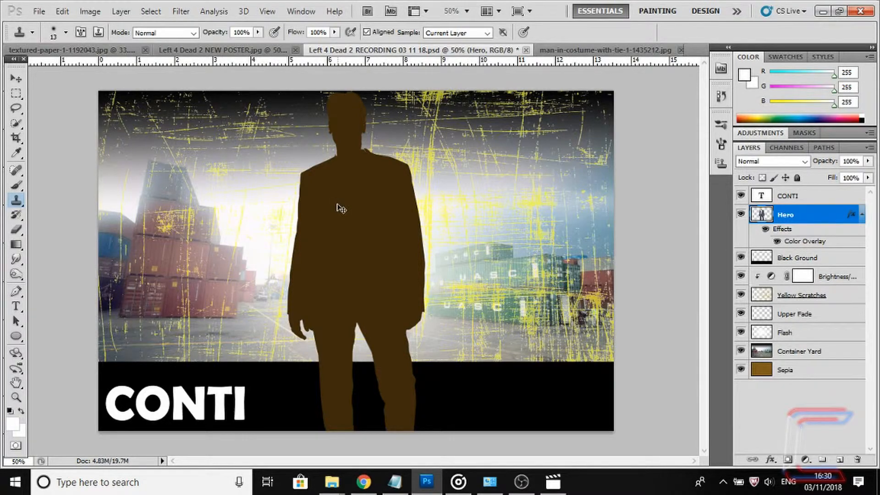
# - Scale the Hero silhouette proportionally to about 75% with Free Transform, keeping its feet at the poster's lower edge
pyautogui.hotkey('ctrl', 't')
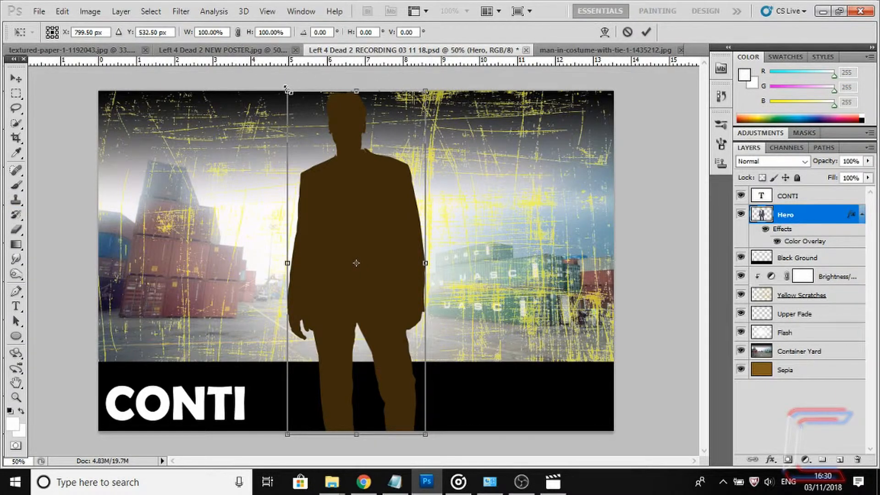
pyautogui.moveTo(288, 88); pyautogui.dragTo(323, 178)
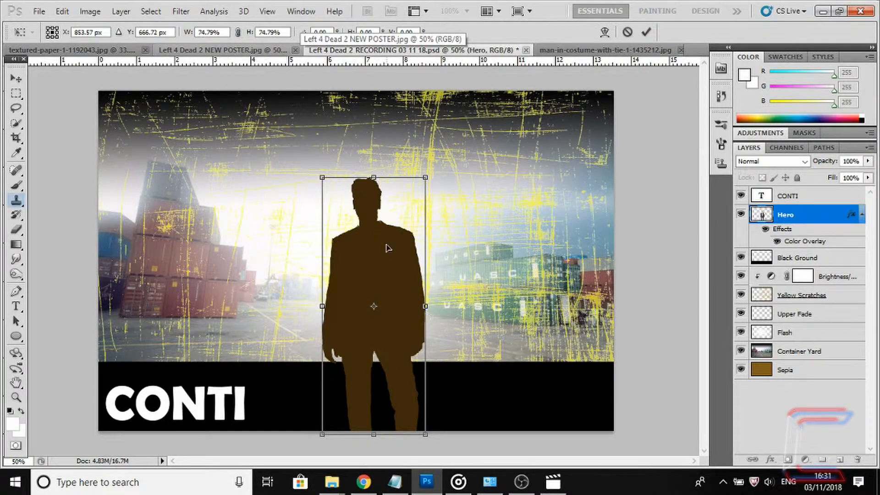
pyautogui.press('Return')
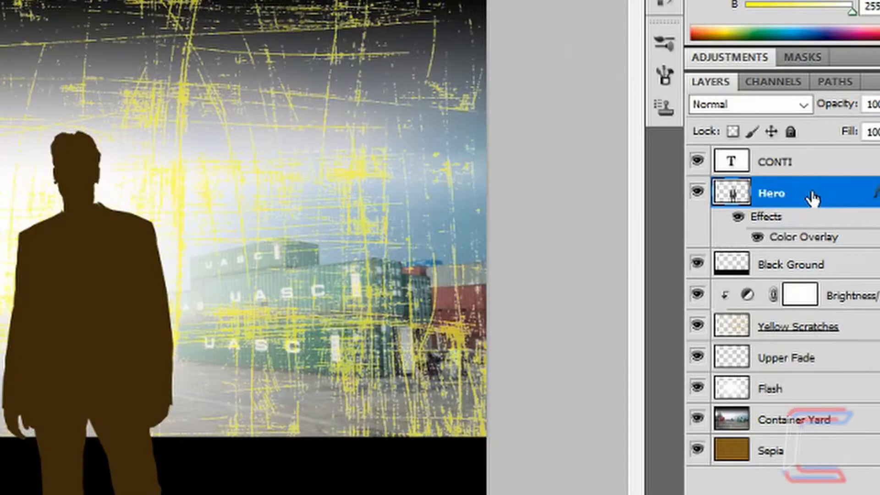
# - Place the Hero layer directly beneath Yellow Scratches and shift the silhouette slightly up and to the left
pyautogui.moveTo(811, 198); pyautogui.dragTo(816, 335)
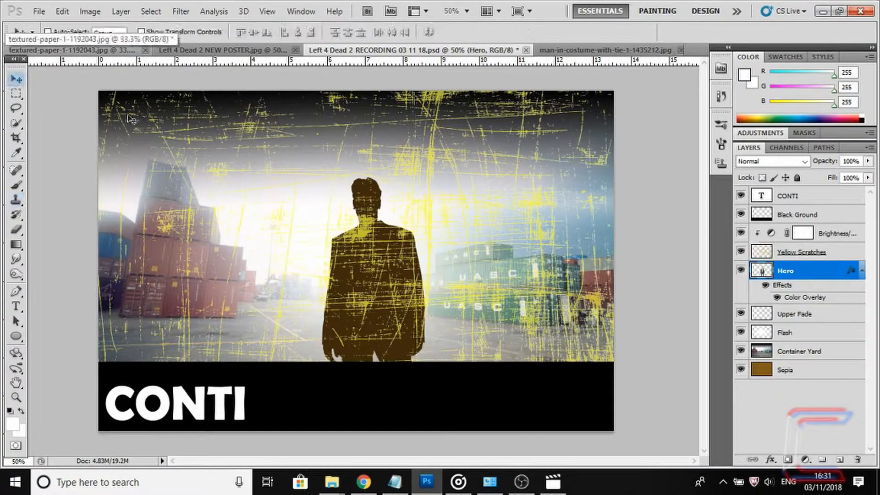
pyautogui.moveTo(388, 287); pyautogui.dragTo(379, 275)
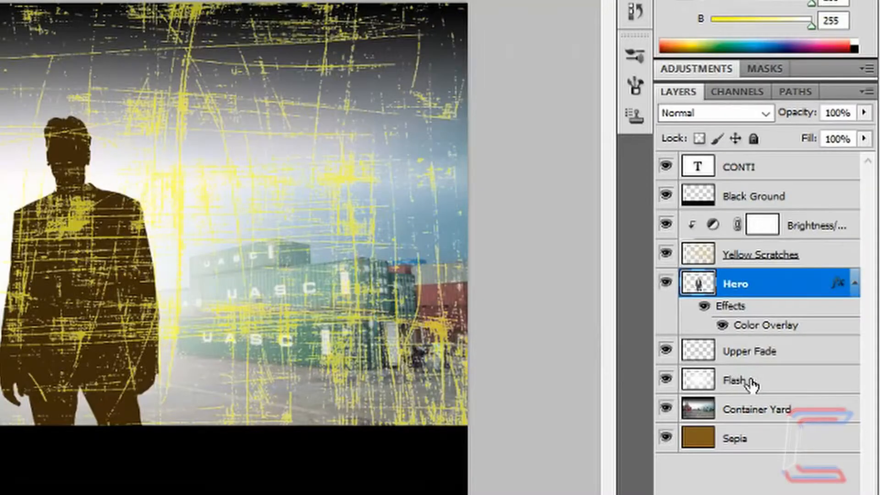
# - Place the Flash layer directly above Hero, and reposition the glow down over the man's legs and the man higher in the photo
pyautogui.click(797, 333)
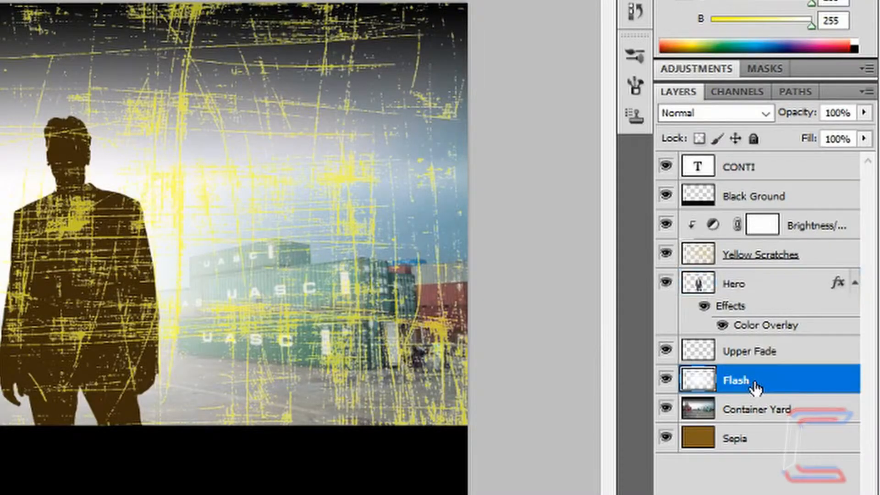
pyautogui.moveTo(755, 387); pyautogui.dragTo(759, 286)
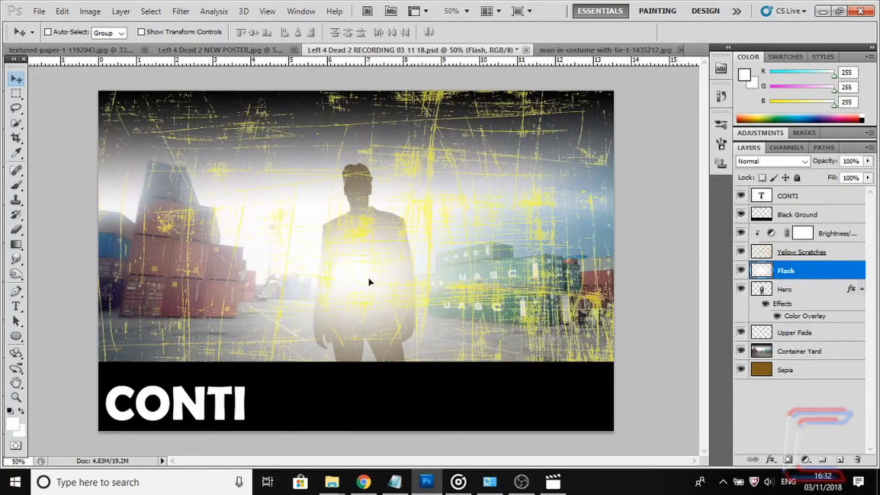
pyautogui.moveTo(369, 282); pyautogui.dragTo(366, 370)
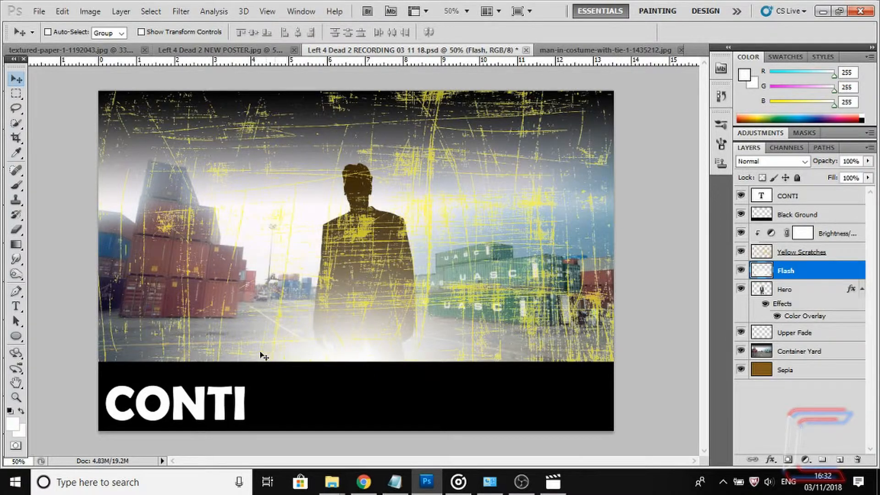
pyautogui.click(800, 299)
pyautogui.moveTo(360, 248); pyautogui.dragTo(352, 213)
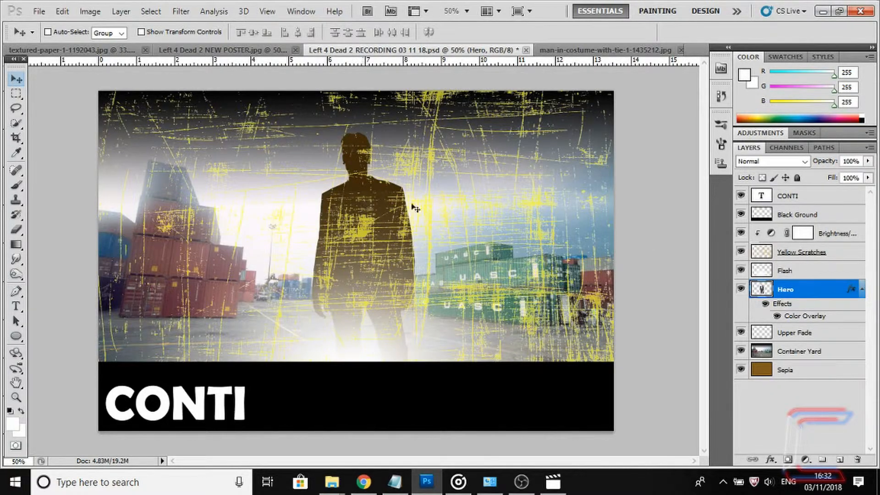
# - Fade the scratches across the man's silhouette on the Yellow Scratches layer, using a soft 101 px Eraser at 50% opacity
pyautogui.click(838, 258)
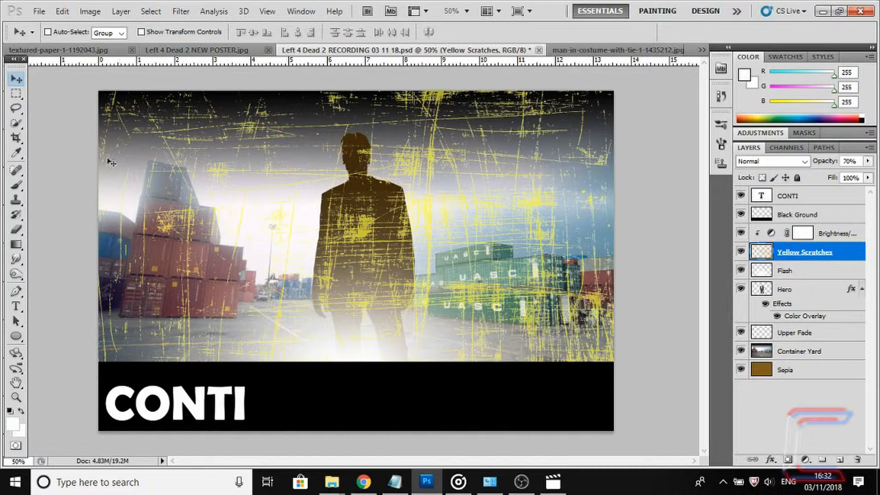
pyautogui.click(17, 232)
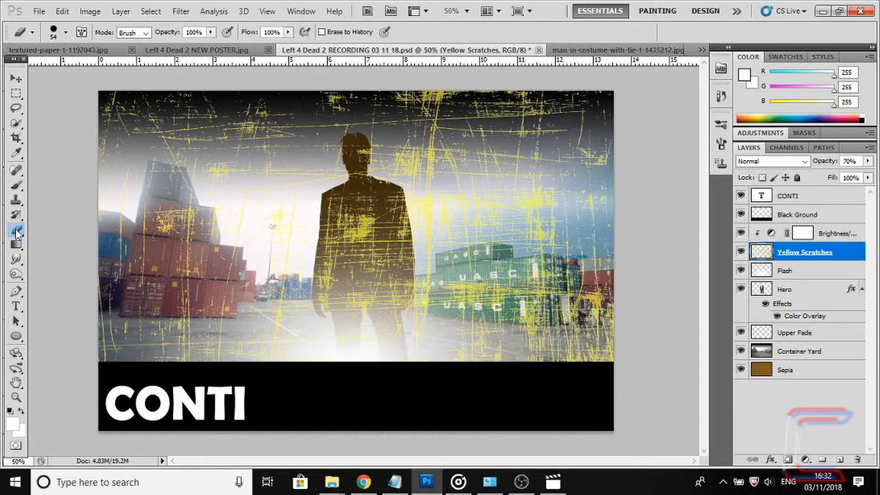
pyautogui.doubleClick(195, 32)
pyautogui.write('4')
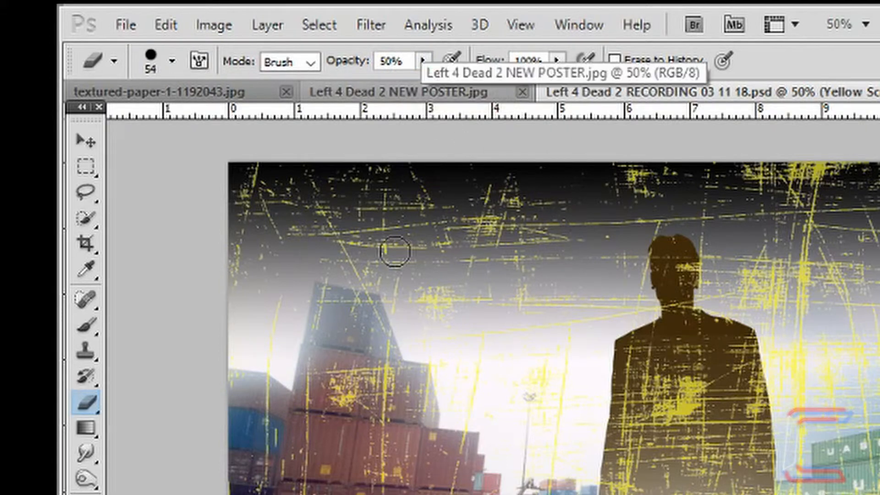
pyautogui.click(172, 61)
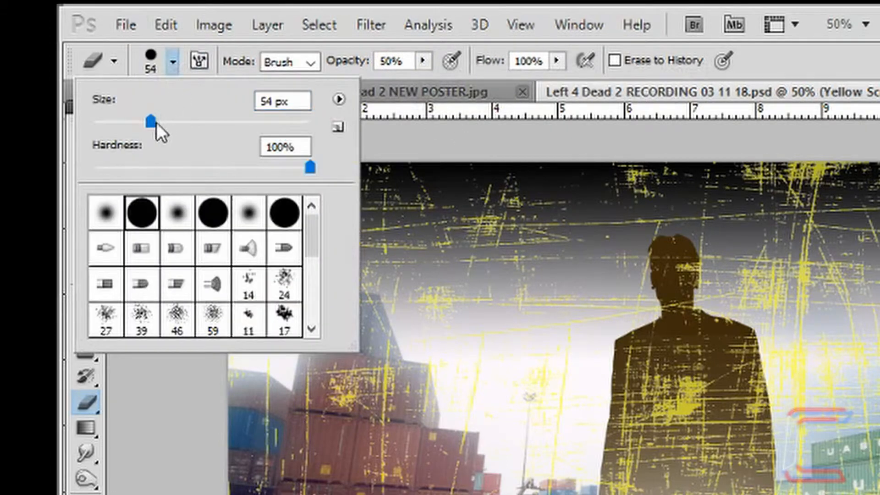
pyautogui.moveTo(155, 118); pyautogui.dragTo(202, 127)
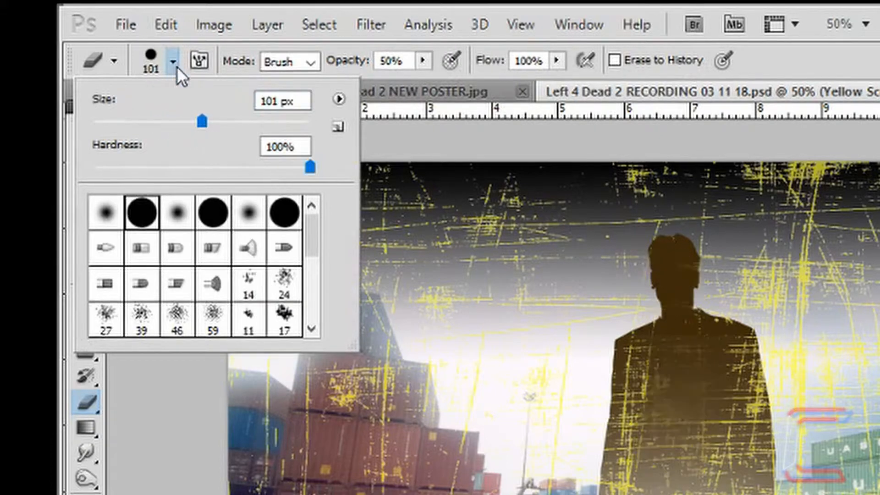
pyautogui.click(100, 220)
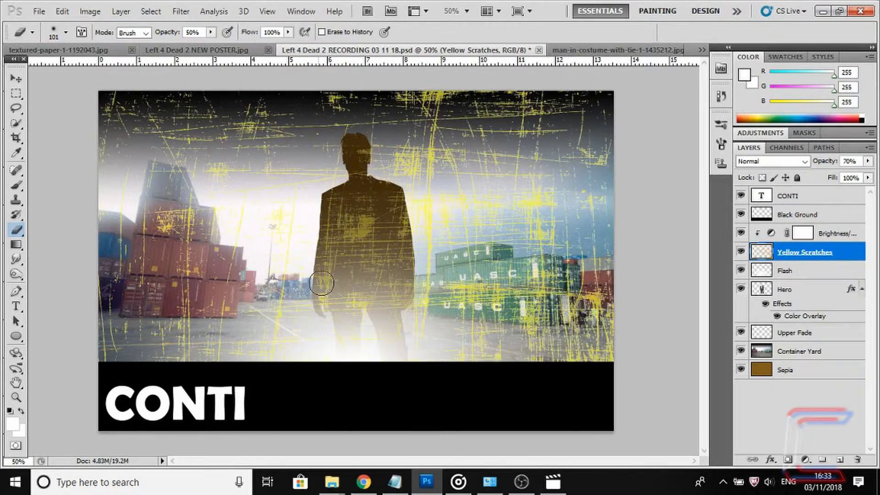
pyautogui.moveTo(321, 283)
pyautogui.mouseDown()
pyautogui.moveTo(334, 207)
pyautogui.moveTo(353, 242)
pyautogui.moveTo(380, 226)
pyautogui.mouseUp()
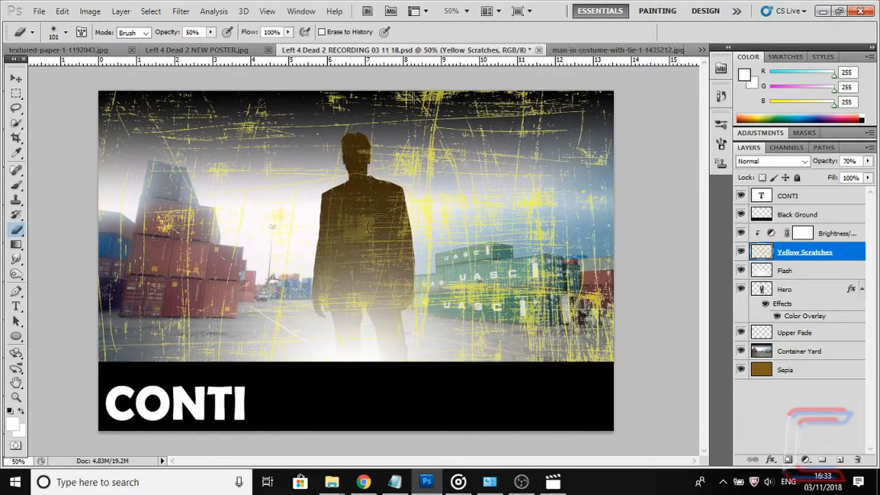
pyautogui.moveTo(365, 191)
pyautogui.mouseDown()
pyautogui.moveTo(383, 209)
pyautogui.moveTo(384, 195)
pyautogui.moveTo(383, 236)
pyautogui.moveTo(372, 250)
pyautogui.moveTo(377, 220)
pyautogui.moveTo(373, 197)
pyautogui.moveTo(364, 198)
pyautogui.moveTo(340, 280)
pyautogui.moveTo(356, 183)
pyautogui.moveTo(381, 192)
pyautogui.moveTo(374, 226)
pyautogui.moveTo(399, 248)
pyautogui.moveTo(388, 194)
pyautogui.moveTo(405, 209)
pyautogui.moveTo(391, 192)
pyautogui.moveTo(397, 198)
pyautogui.moveTo(418, 273)
pyautogui.moveTo(364, 218)
pyautogui.moveTo(355, 190)
pyautogui.moveTo(386, 209)
pyautogui.moveTo(364, 194)
pyautogui.moveTo(329, 191)
pyautogui.moveTo(400, 200)
pyautogui.moveTo(323, 193)
pyautogui.moveTo(412, 194)
pyautogui.moveTo(330, 197)
pyautogui.moveTo(405, 193)
pyautogui.mouseUp()
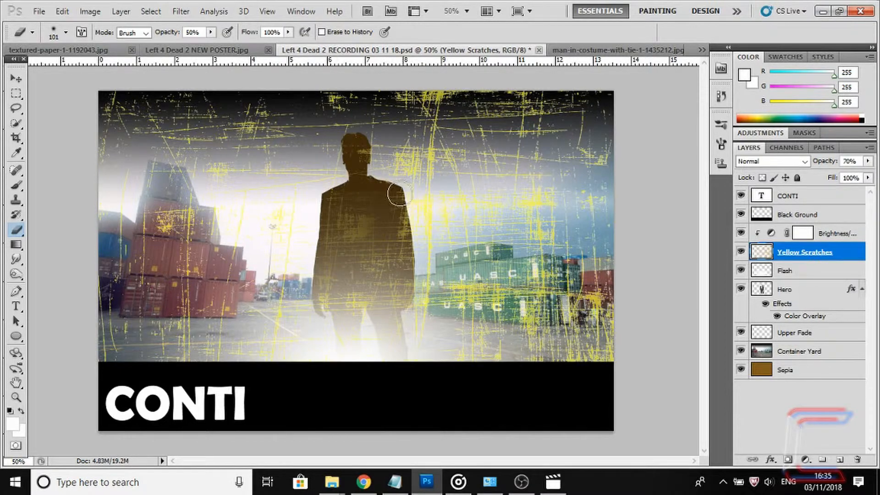
# - Fade the Flash layer's glow around the man's legs with a soft 504 px Eraser at 39% opacity
pyautogui.click(66, 32)
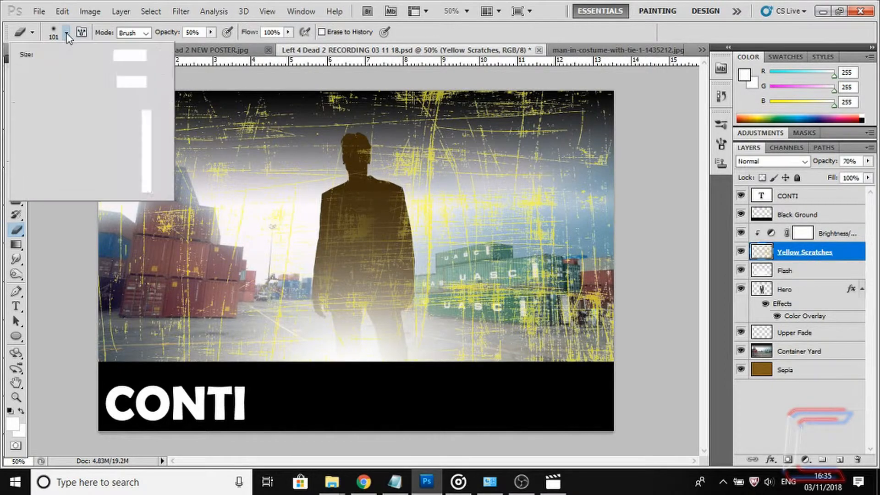
pyautogui.moveTo(75, 69); pyautogui.dragTo(134, 68)
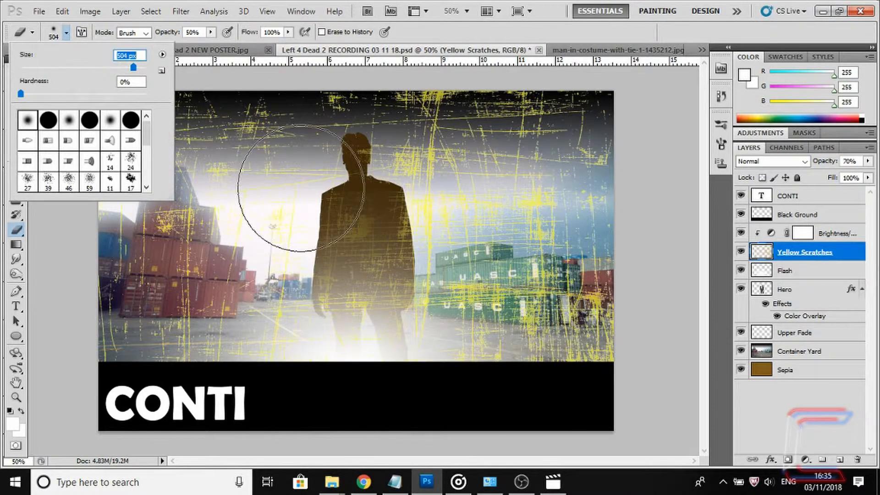
pyautogui.click(210, 32)
pyautogui.moveTo(204, 45); pyautogui.dragTo(203, 45)
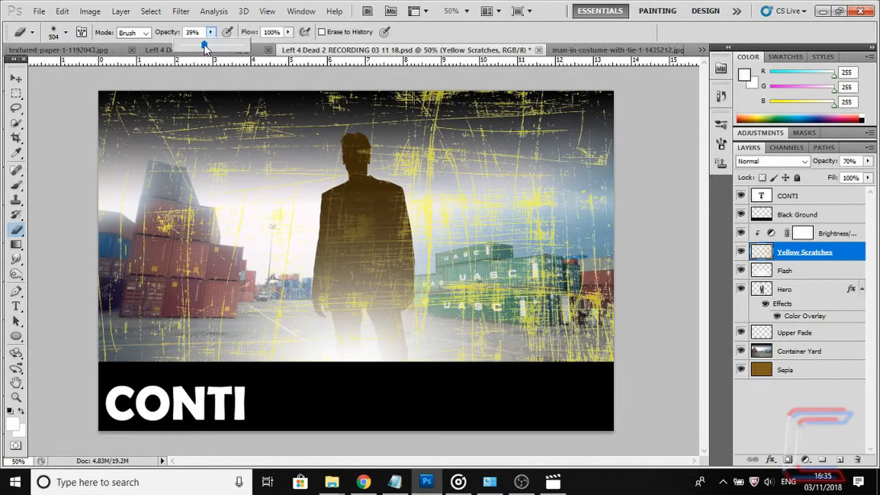
pyautogui.click(812, 275)
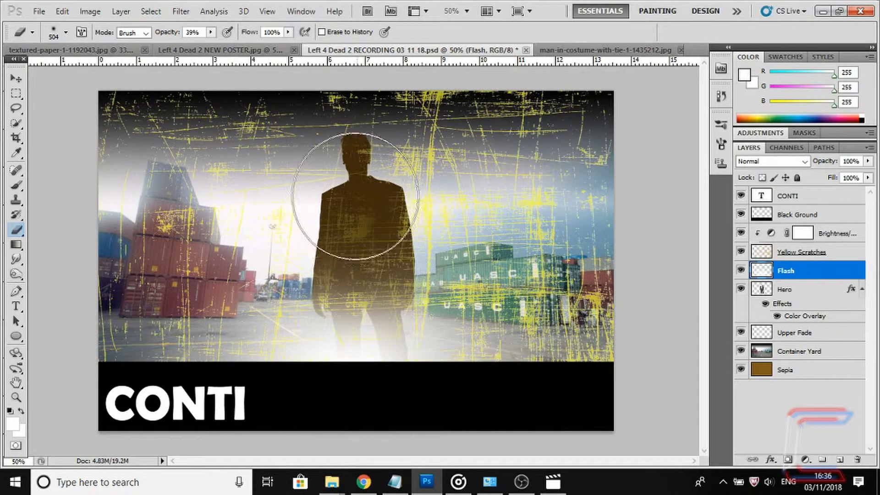
pyautogui.moveTo(369, 273); pyautogui.dragTo(364, 360)
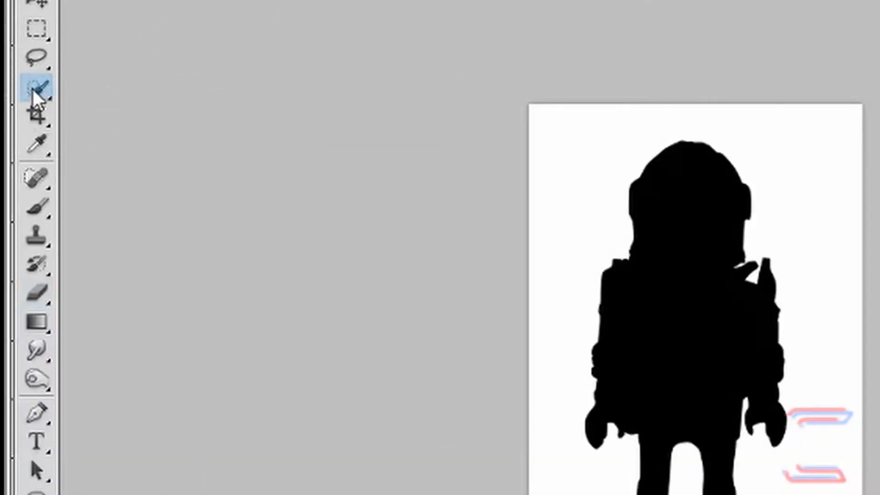
# - Select the black figure in monster-silhouette-1147132.jpg by inverting a Magic Wand selection of its white background, and copy it into the poster above Flash
pyautogui.click(16, 122)
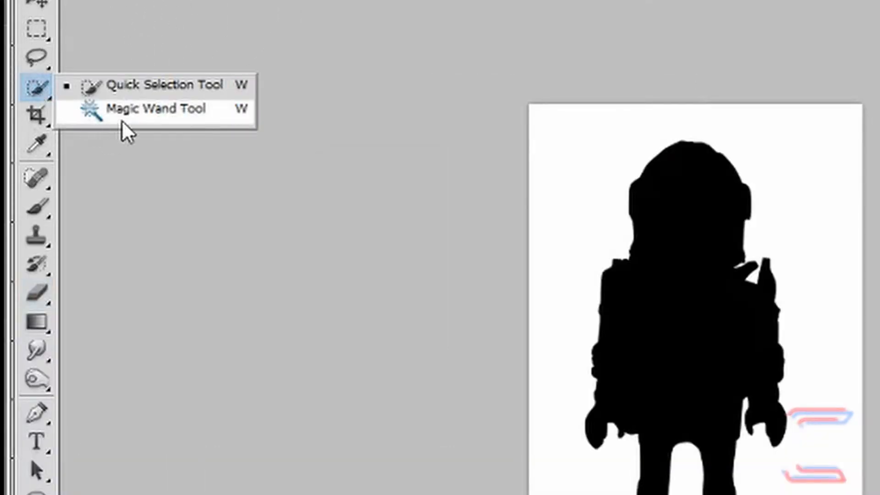
pyautogui.click(123, 118)
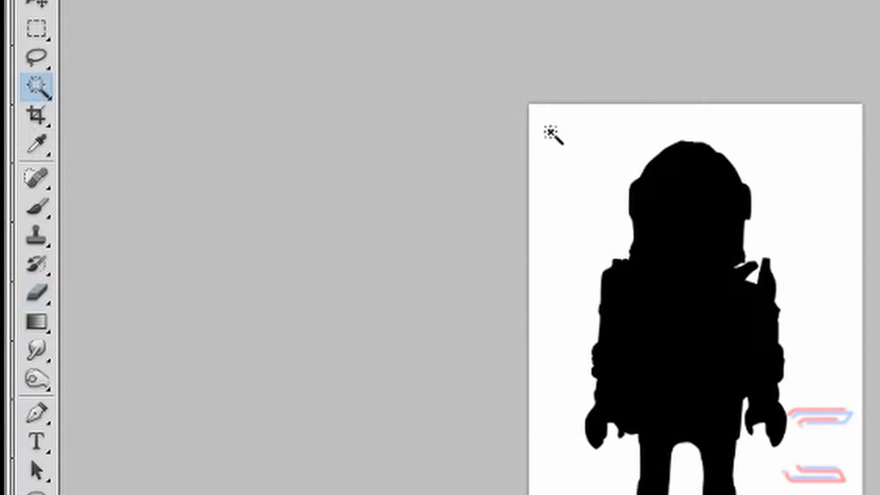
pyautogui.click(552, 133)
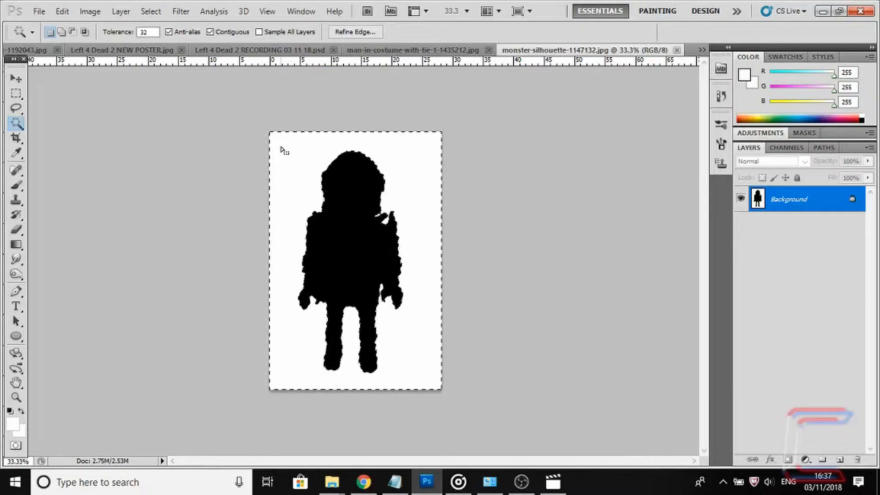
pyautogui.hotkey('ctrl', 'd')
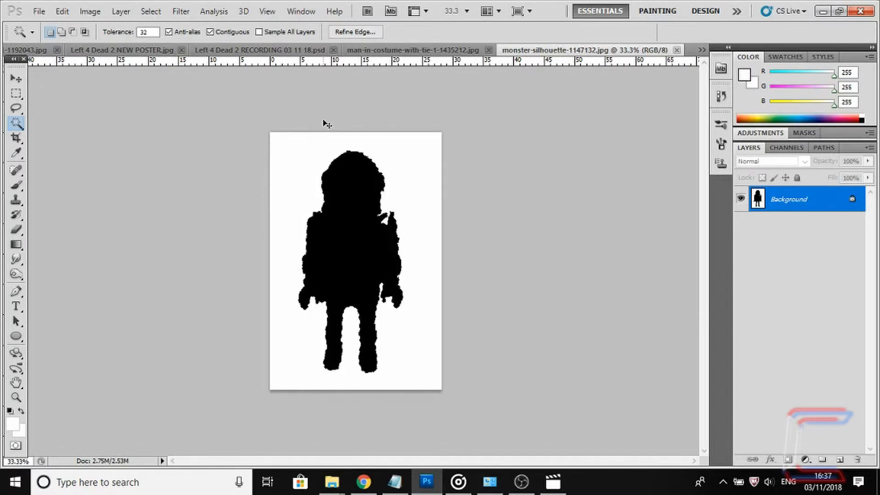
pyautogui.click(246, 51)
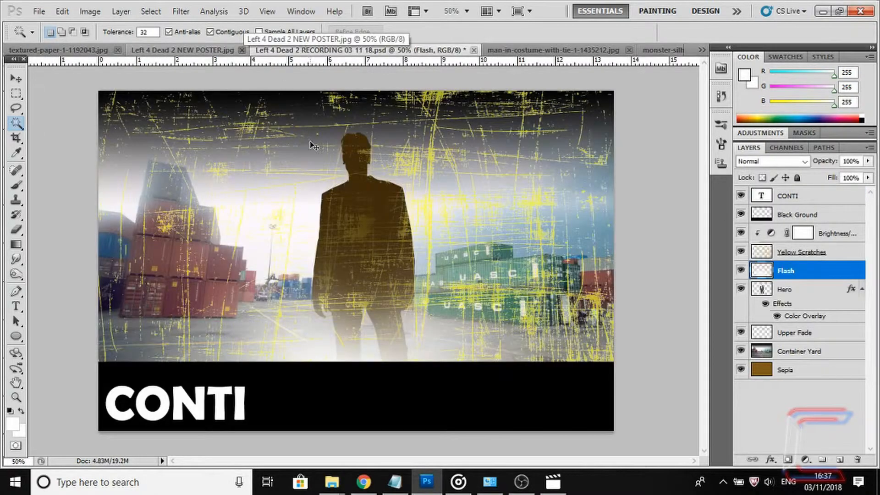
pyautogui.moveTo(311, 142); pyautogui.dragTo(310, 140)
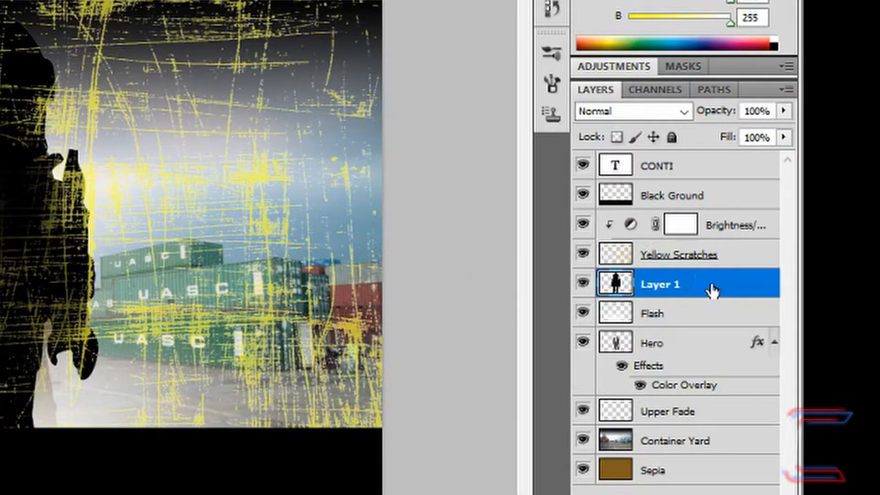
# - Apply a black (000000) Color Overlay in Normal mode at 100% opacity to the pasted robot layer
pyautogui.doubleClick(695, 296)
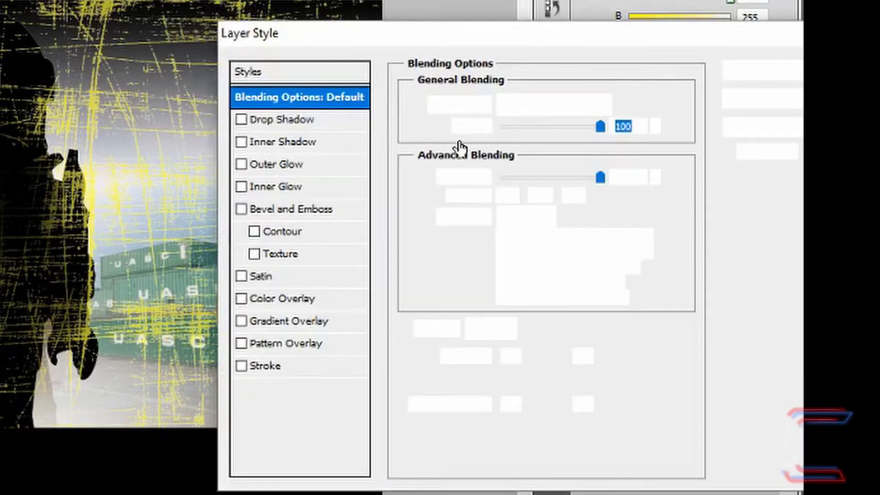
pyautogui.click(241, 299)
pyautogui.click(260, 307)
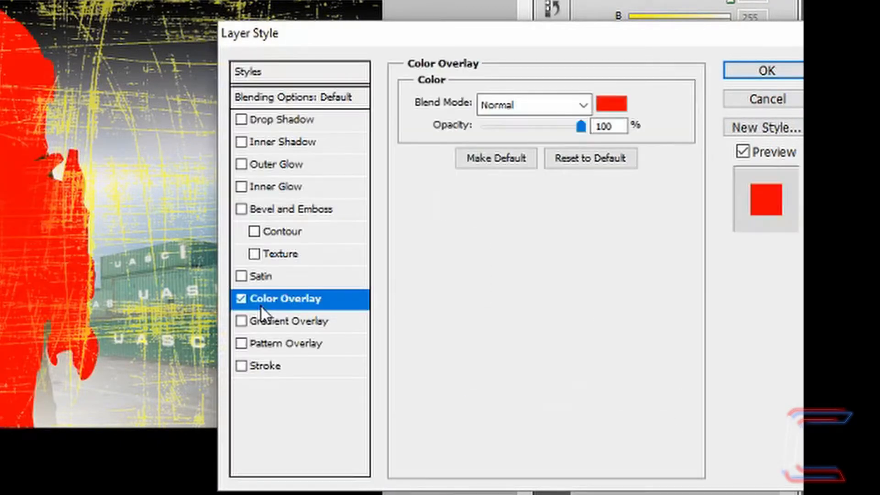
pyautogui.click(617, 110)
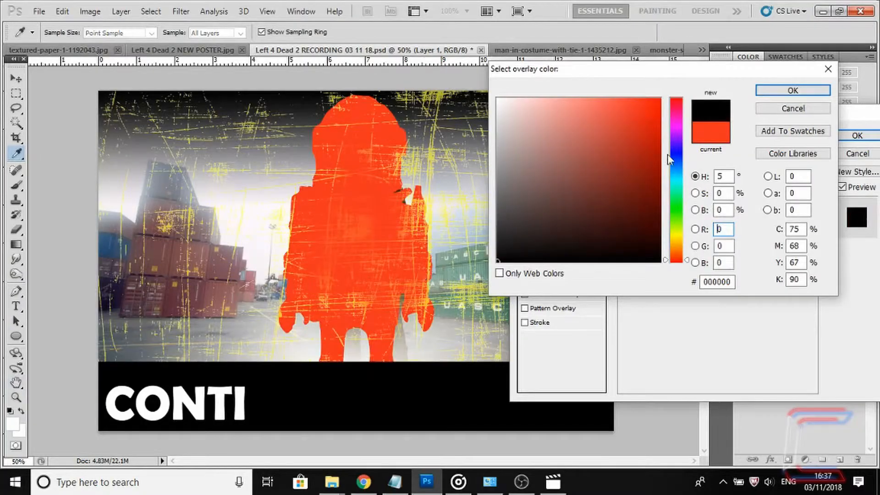
pyautogui.click(792, 91)
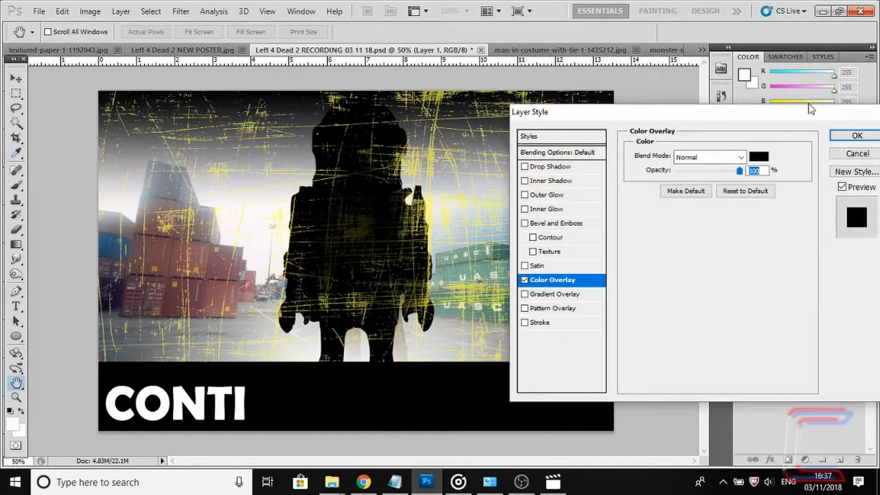
pyautogui.click(843, 135)
pyautogui.press('w')
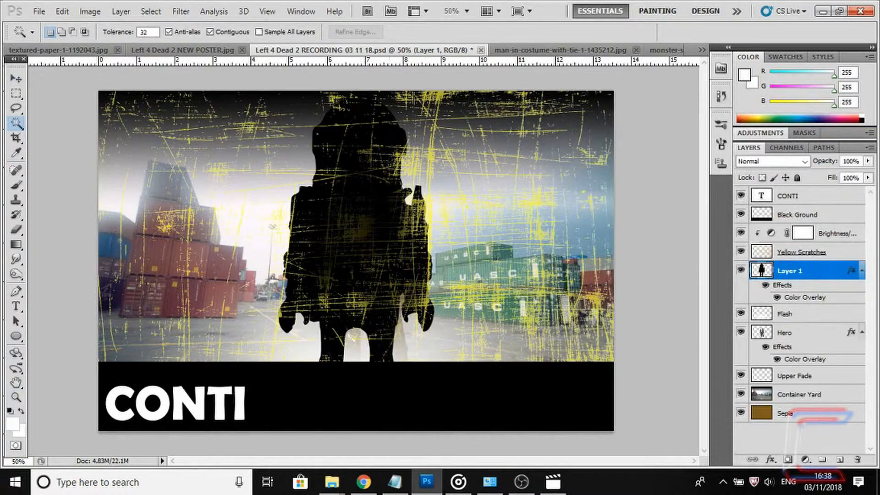
# - Enlarge the robot silhouette proportionally to about 139% and place it at the photo's right edge, partly off the canvas
pyautogui.click(16, 80)
pyautogui.moveTo(325, 228); pyautogui.dragTo(518, 226)
pyautogui.hotkey('ctrl', 't')
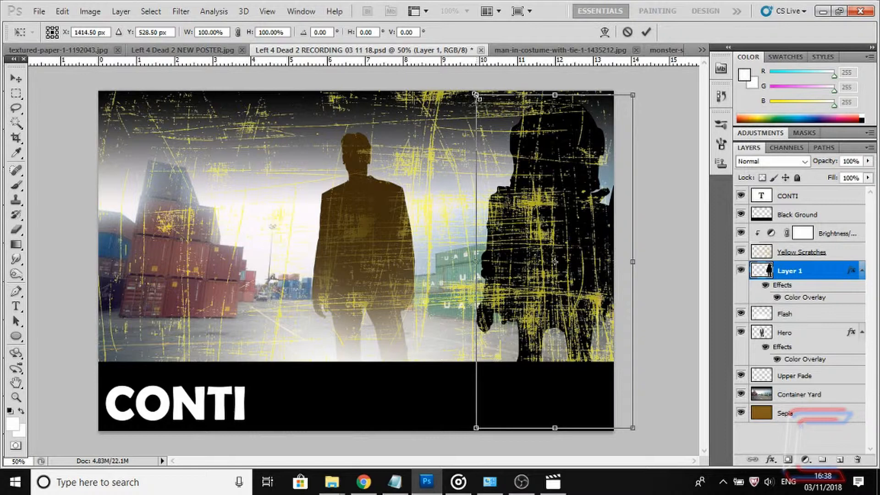
pyautogui.moveTo(476, 95); pyautogui.dragTo(319, 9)
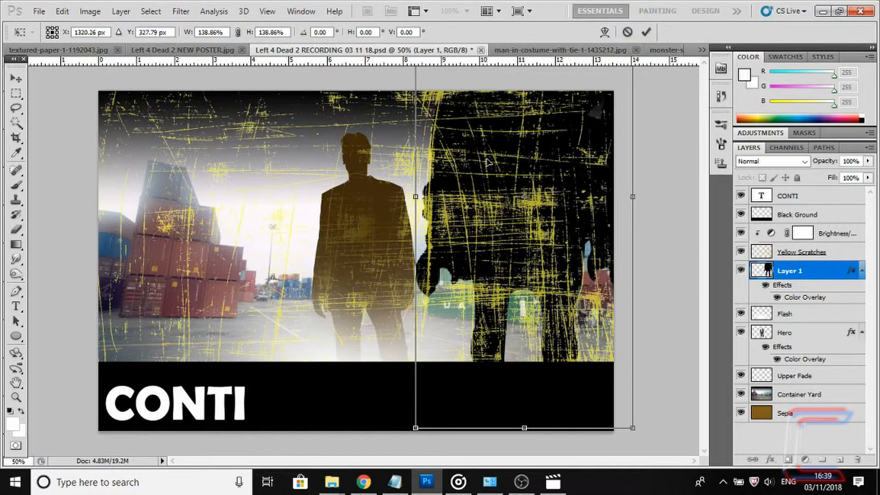
pyautogui.press('Return')
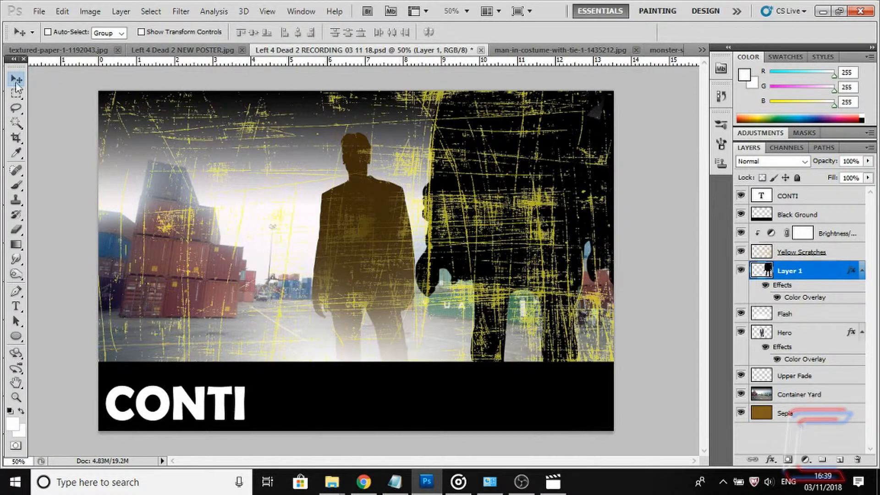
pyautogui.moveTo(471, 189); pyautogui.dragTo(524, 205)
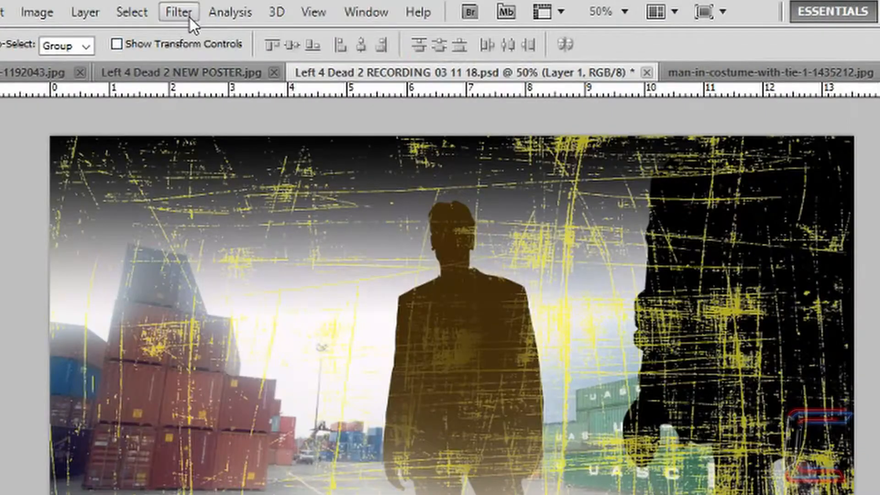
# - Apply a Gaussian Blur with a radius of 4.0 pixels to the robot silhouette
pyautogui.click(190, 17)
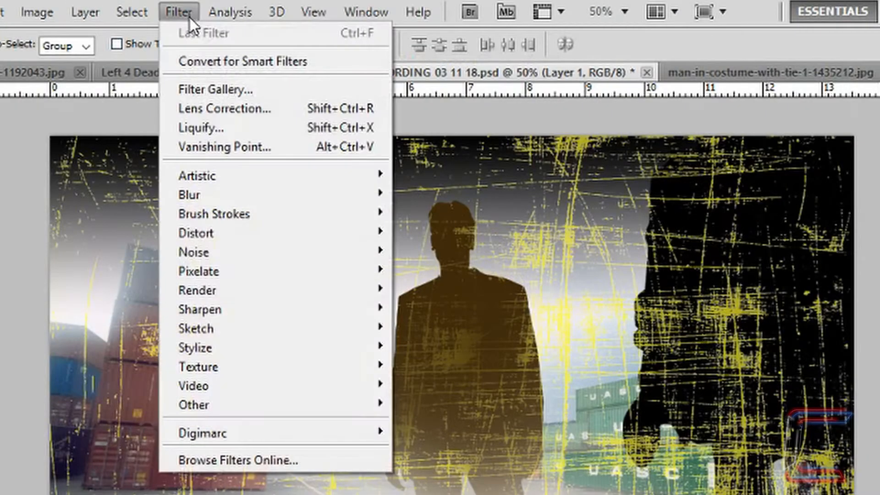
pyautogui.moveTo(234, 189)
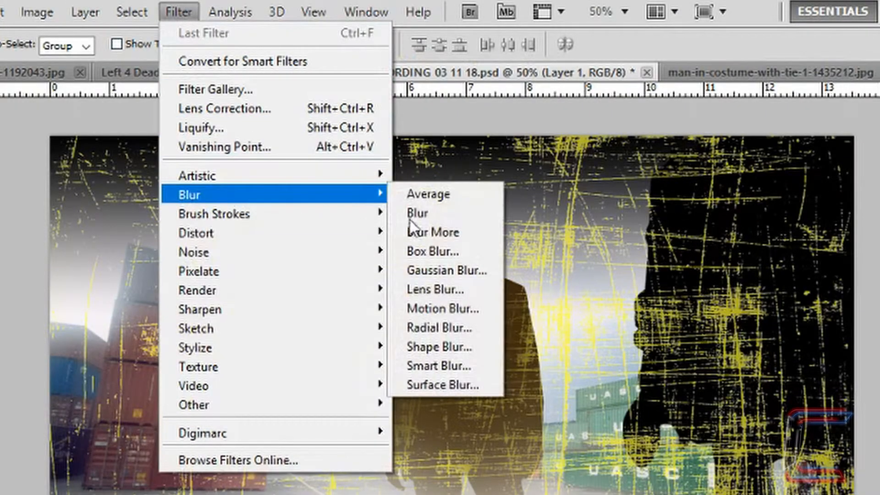
pyautogui.click(439, 271)
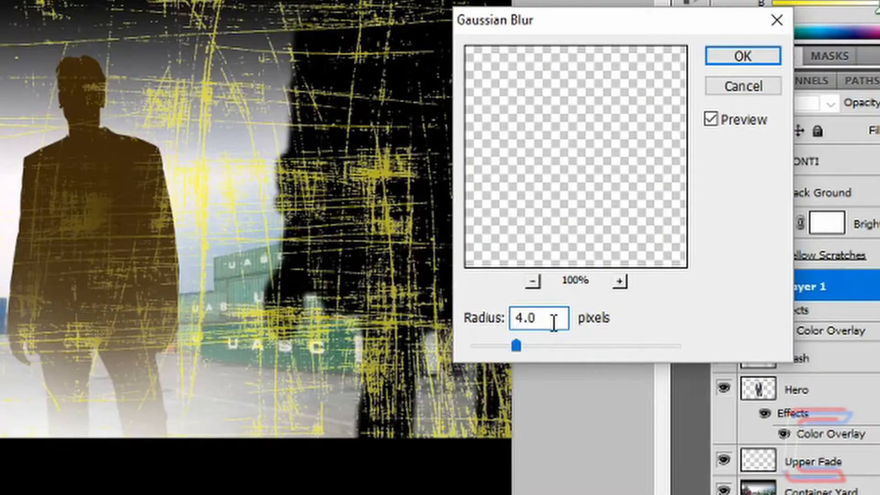
pyautogui.click(553, 321)
pyautogui.click(743, 56)
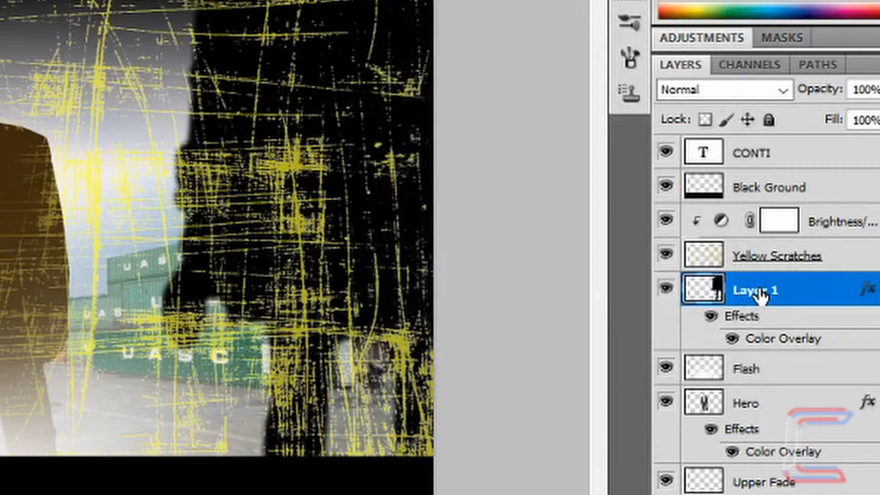
# - Rename the robot silhouette's layer as Robot 1
pyautogui.doubleClick(759, 291)
pyautogui.write('Robot')
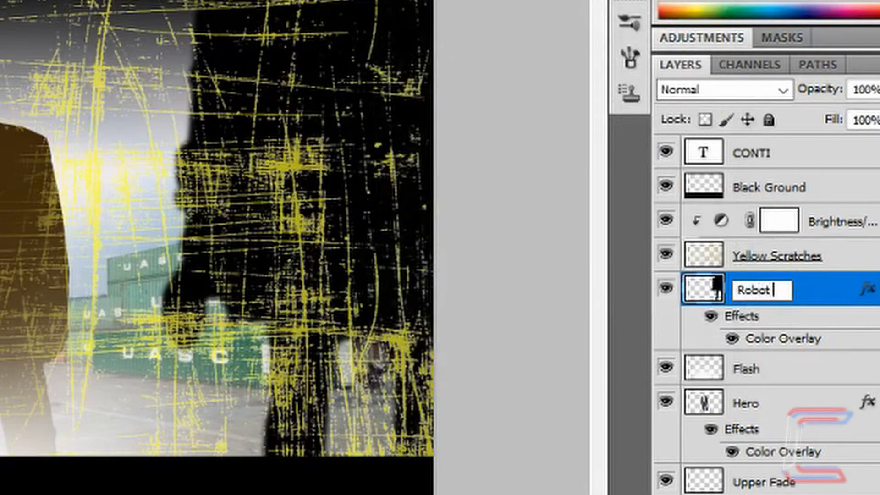
pyautogui.write(' 1')
pyautogui.press('Return')
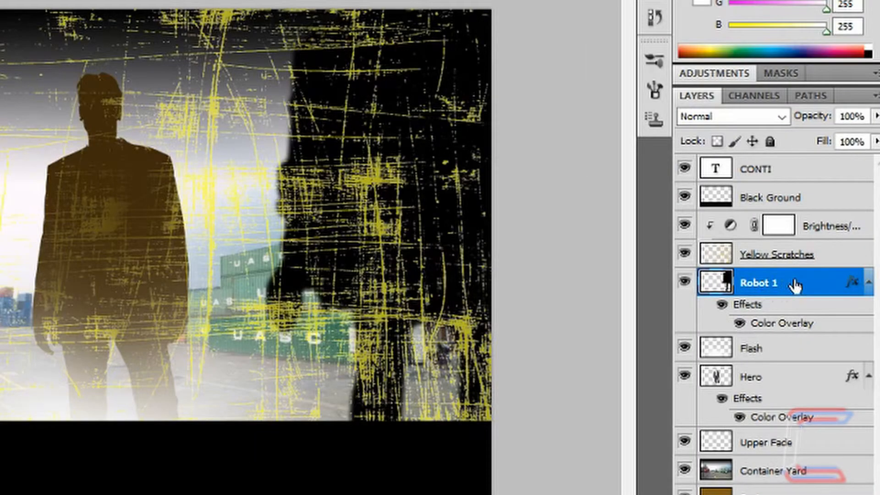
# - Duplicate the Robot 1 layer as Robot 2 and move the copy across to the photo's left edge
pyautogui.rightClick(795, 285)
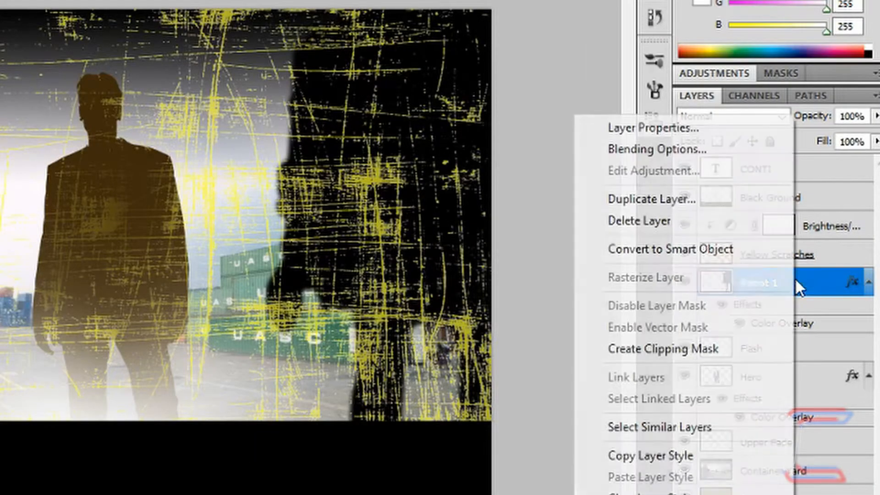
pyautogui.click(705, 201)
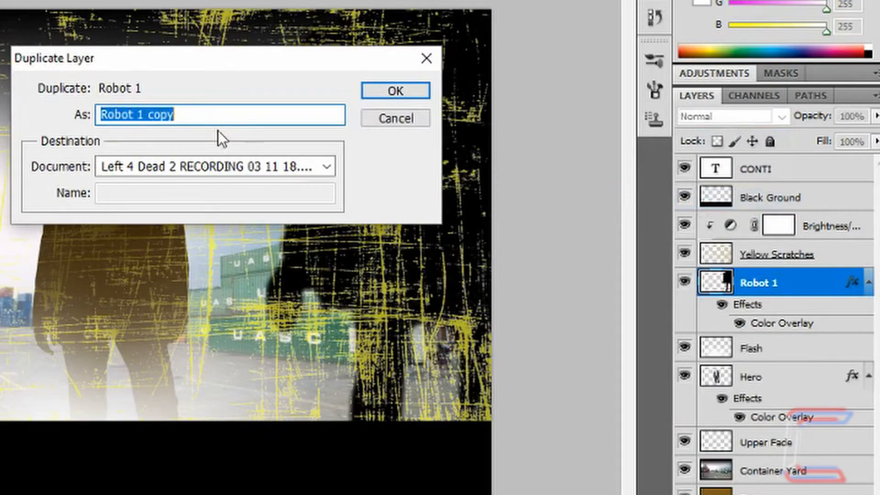
pyautogui.click(219, 120)
pyautogui.moveTo(219, 120); pyautogui.dragTo(136, 114)
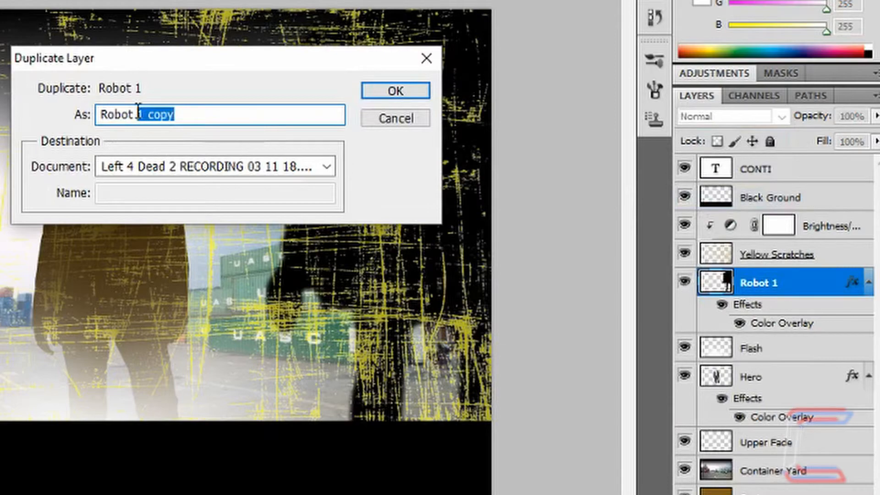
pyautogui.write('2')
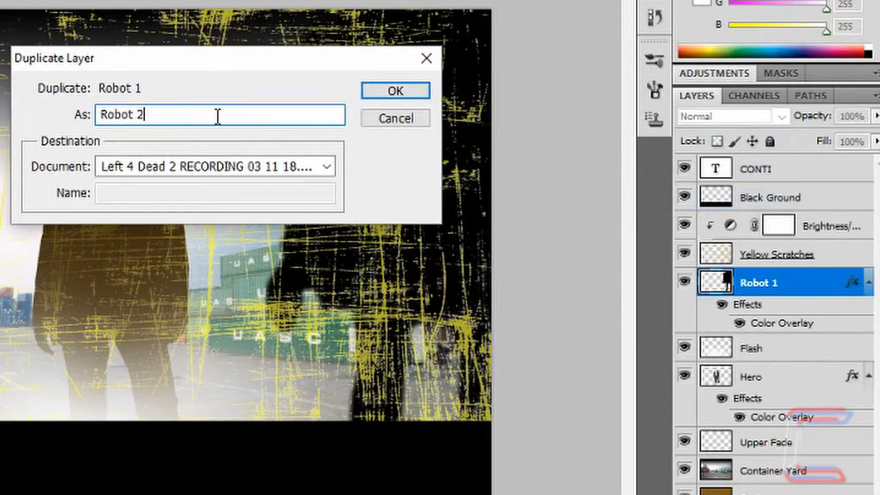
pyautogui.click(388, 94)
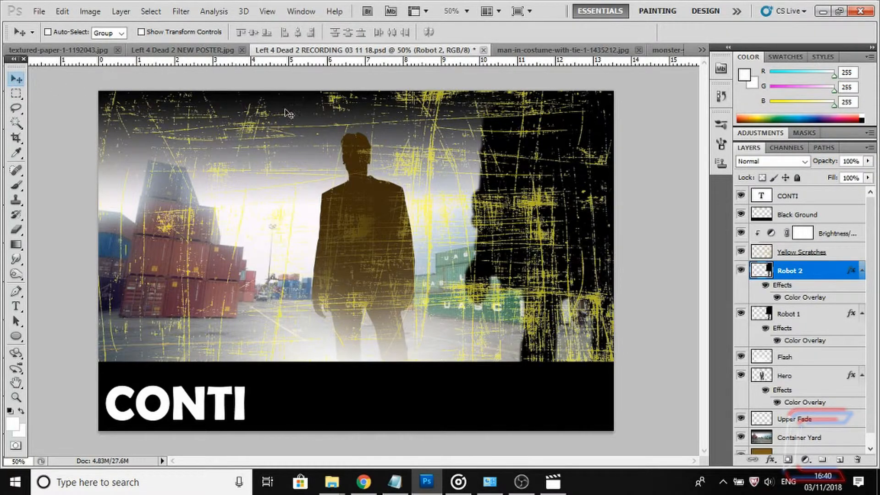
pyautogui.moveTo(545, 212); pyautogui.dragTo(103, 219)
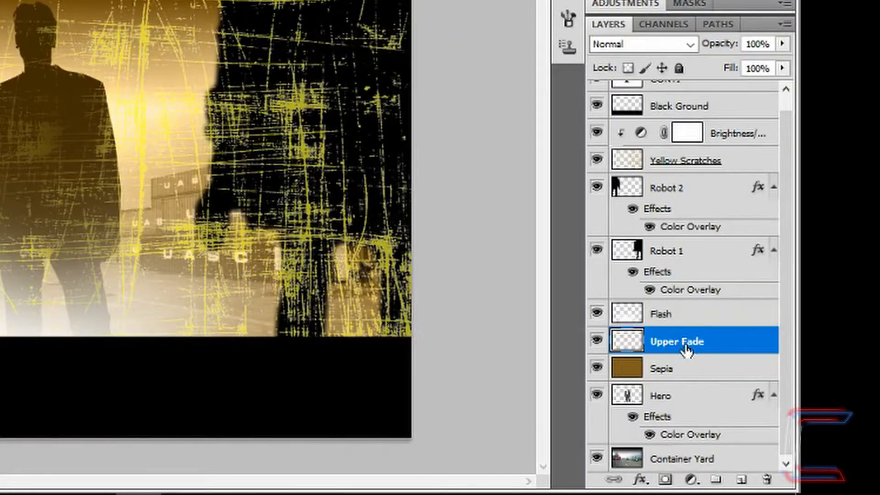
pyautogui.click(683, 316)
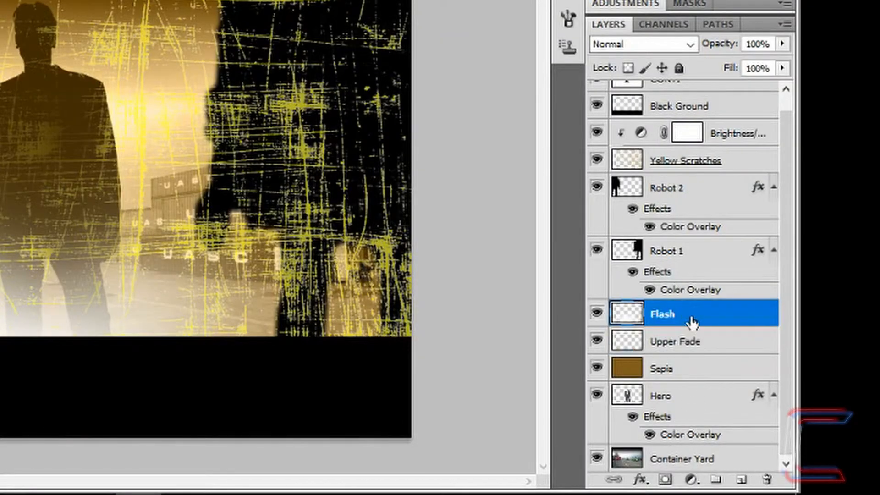
pyautogui.click(693, 377)
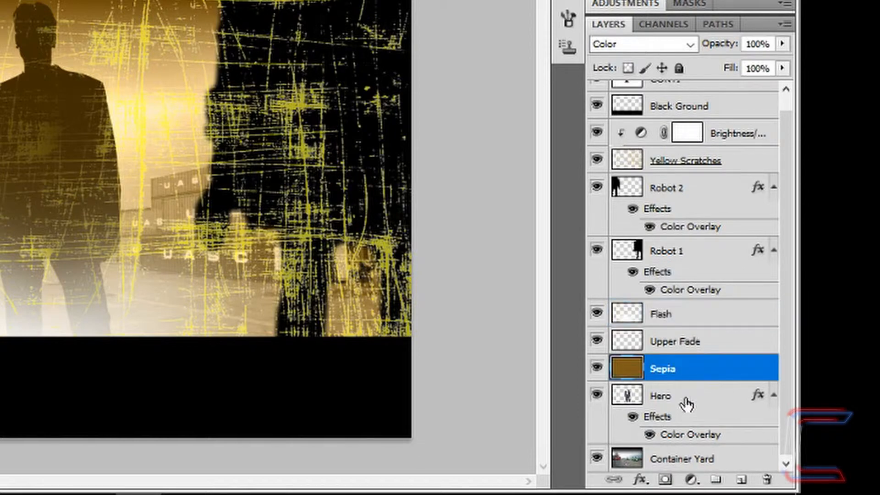
pyautogui.click(683, 461)
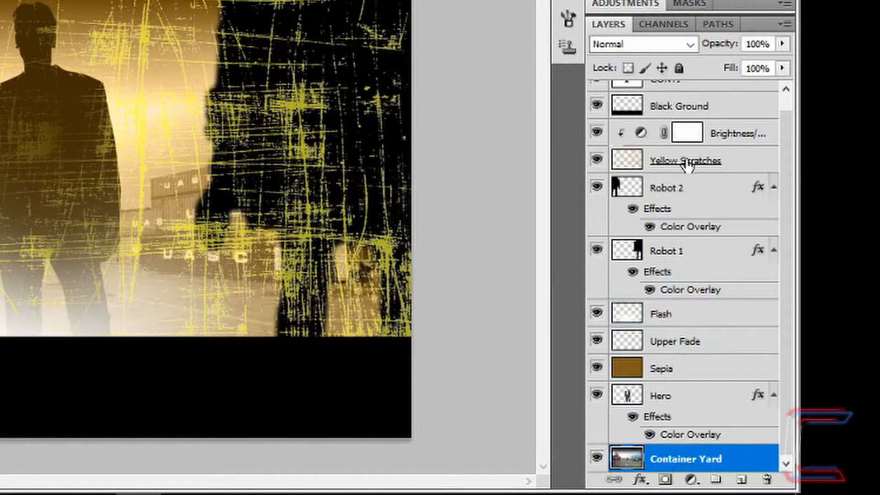
# - Try the Overlay blend mode on the Sepia layer and set it back to Color
pyautogui.click(690, 372)
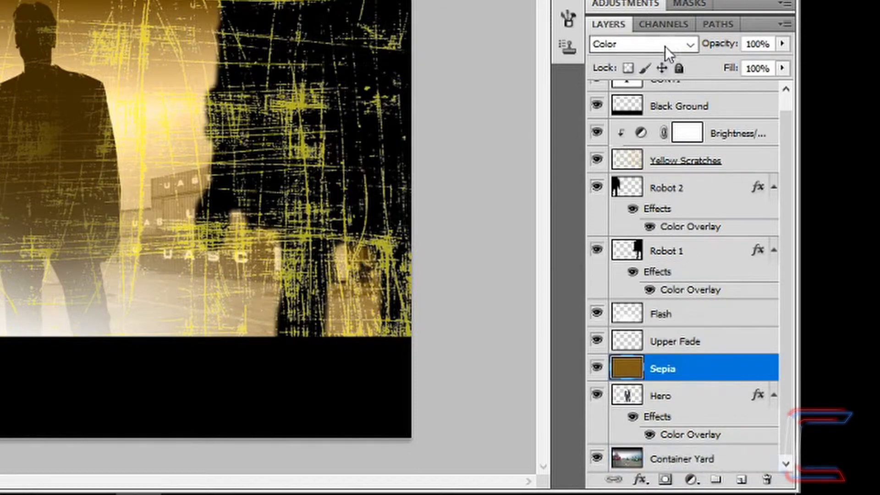
pyautogui.click(690, 48)
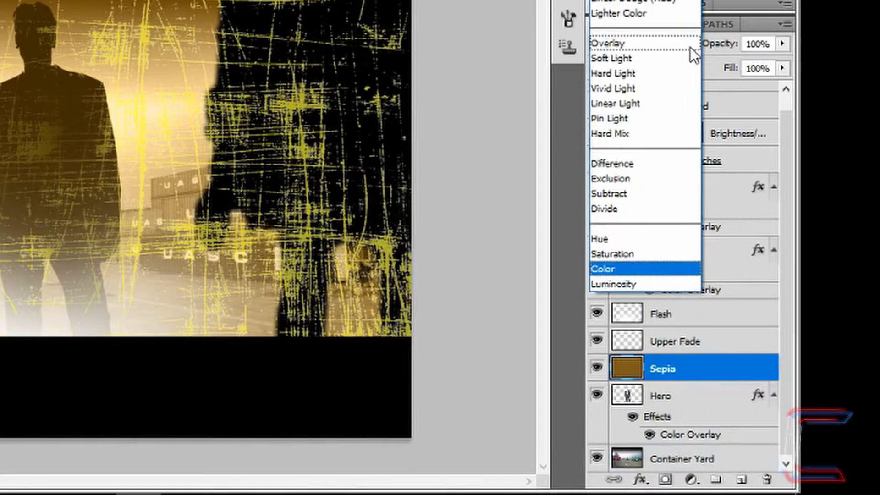
pyautogui.click(692, 45)
pyautogui.click(693, 48)
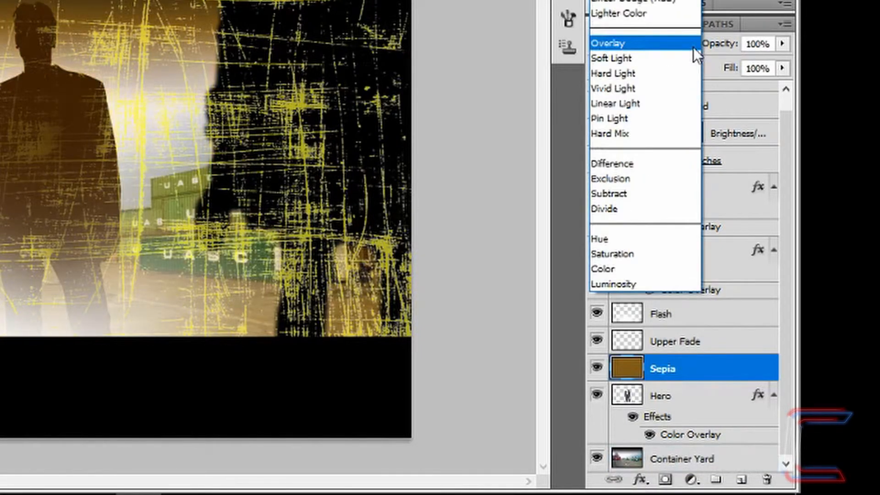
pyautogui.click(615, 273)
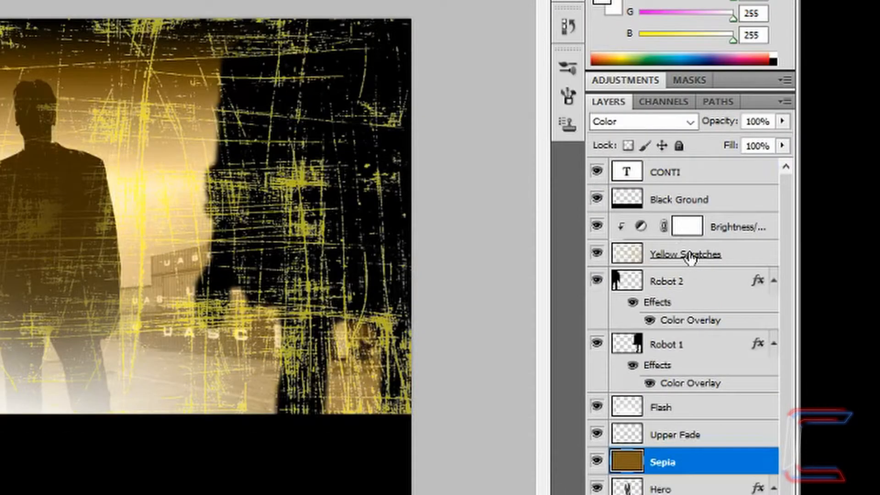
# - Move the Yellow Scratches layer and its Brightness/Contrast adjustment below Robot 1, directly above the Flash layer
pyautogui.click(729, 162)
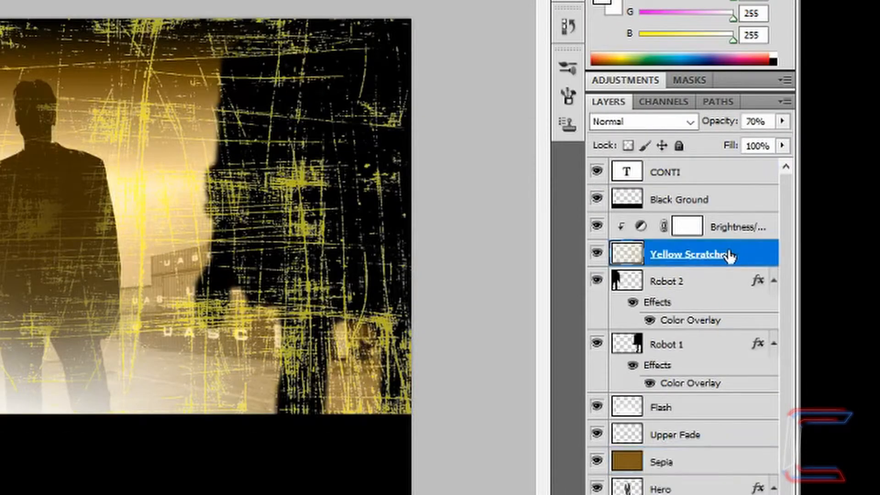
pyautogui.moveTo(732, 255); pyautogui.dragTo(722, 405)
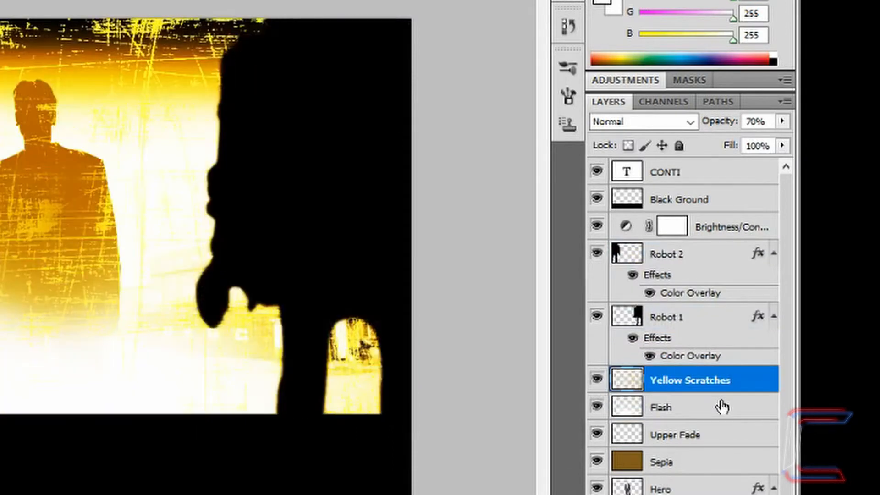
pyautogui.moveTo(717, 201); pyautogui.dragTo(714, 366)
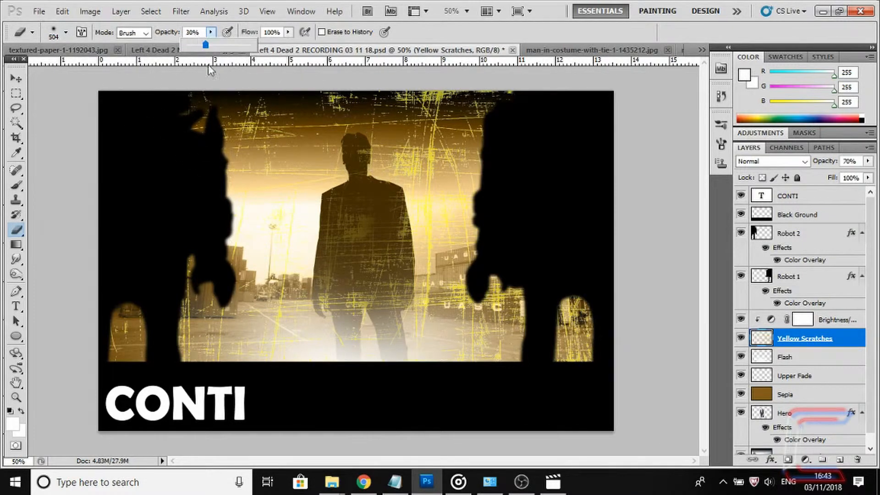
# - Fade the yellow scratches over the suited man and the scene beside him with a 504-pixel Eraser at 30% opacity
pyautogui.click(354, 180)
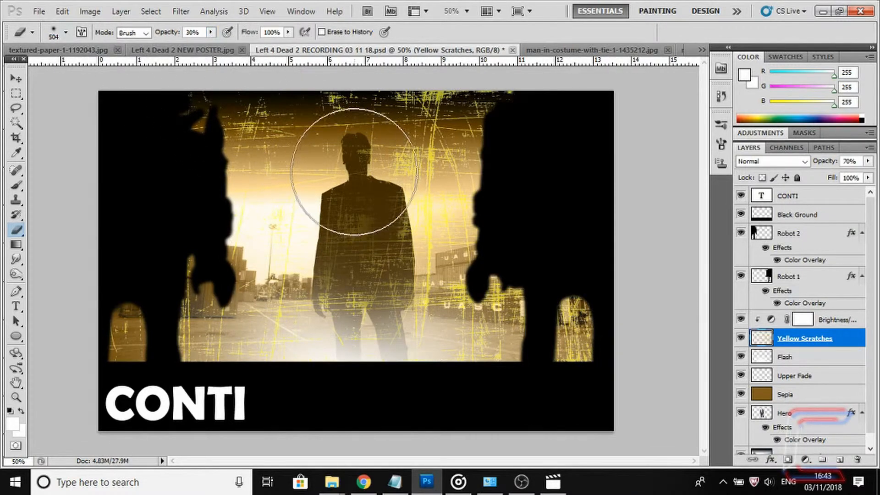
pyautogui.moveTo(354, 172)
pyautogui.mouseDown()
pyautogui.moveTo(370, 229)
pyautogui.moveTo(368, 263)
pyautogui.moveTo(355, 280)
pyautogui.moveTo(376, 306)
pyautogui.moveTo(370, 316)
pyautogui.moveTo(344, 284)
pyautogui.moveTo(360, 190)
pyautogui.moveTo(340, 187)
pyautogui.moveTo(228, 274)
pyautogui.moveTo(217, 296)
pyautogui.moveTo(257, 135)
pyautogui.moveTo(414, 152)
pyautogui.moveTo(460, 105)
pyautogui.moveTo(482, 105)
pyautogui.moveTo(464, 127)
pyautogui.moveTo(280, 160)
pyautogui.moveTo(248, 144)
pyautogui.moveTo(196, 311)
pyautogui.moveTo(207, 319)
pyautogui.moveTo(510, 326)
pyautogui.moveTo(522, 313)
pyautogui.moveTo(581, 329)
pyautogui.mouseUp()
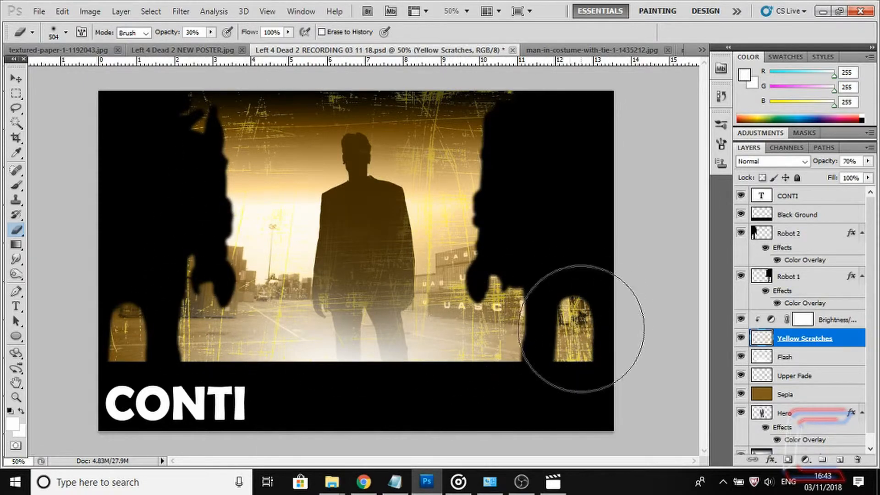
pyautogui.click(581, 328)
# - Move the CONTI text to the middle of the black strip and rotate it by -3 degrees
pyautogui.click(114, 381)
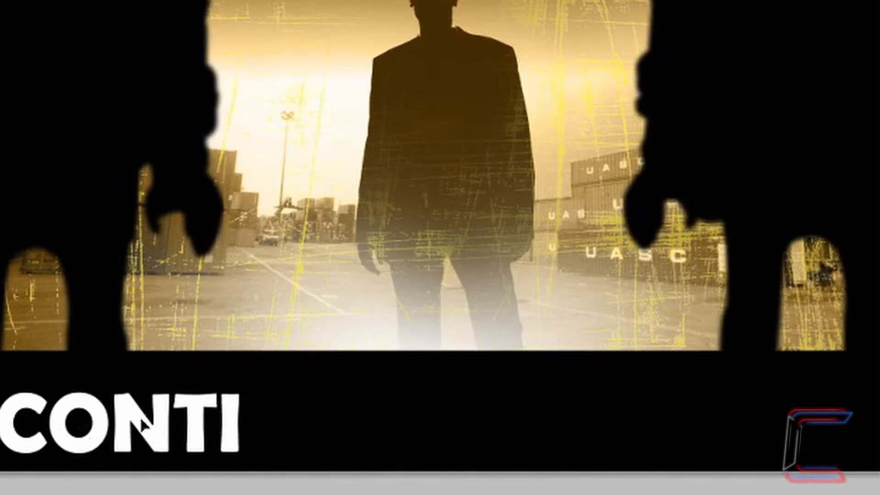
pyautogui.moveTo(140, 420); pyautogui.dragTo(434, 409)
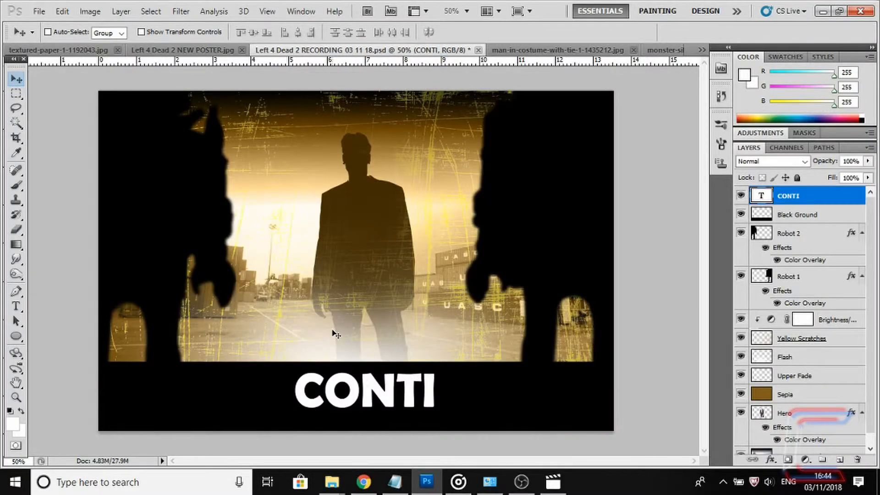
pyautogui.hotkey('ctrl', 't')
pyautogui.click(317, 33)
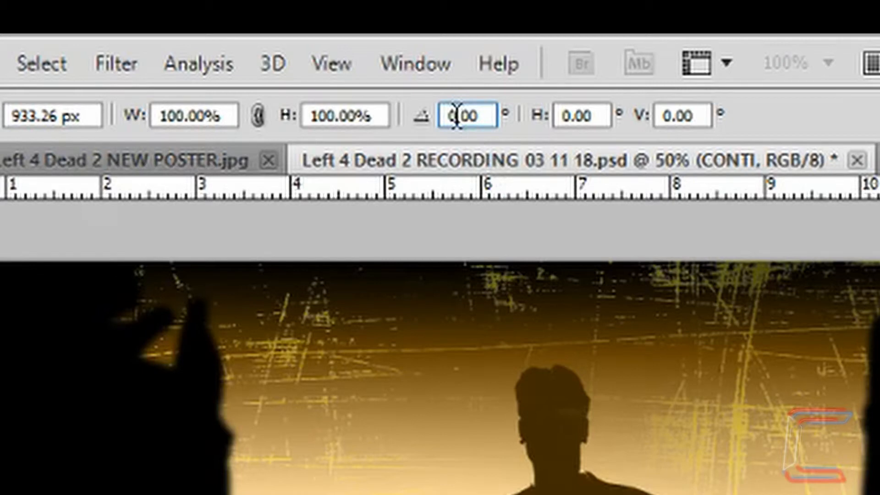
pyautogui.press('BackSpace')
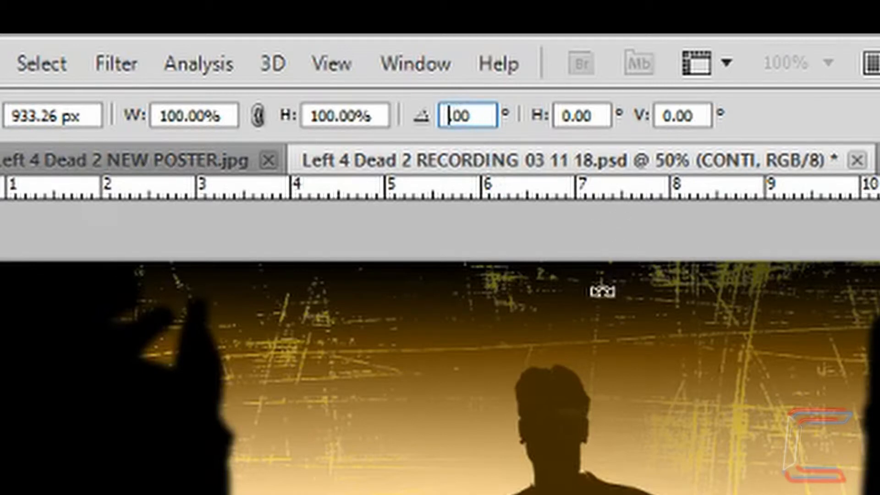
pyautogui.write('-3')
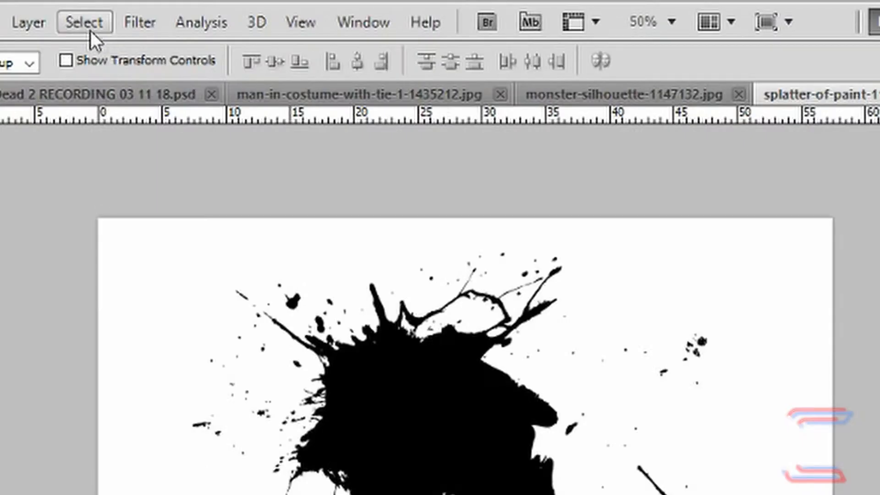
# - Select the black paint splatter in the splatter-of-paint image using Color Range with Shadows
pyautogui.click(153, 12)
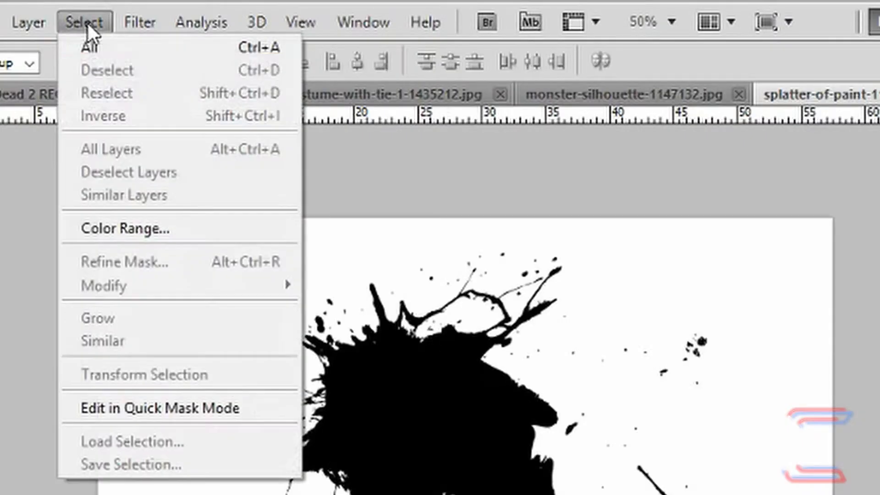
pyautogui.click(129, 239)
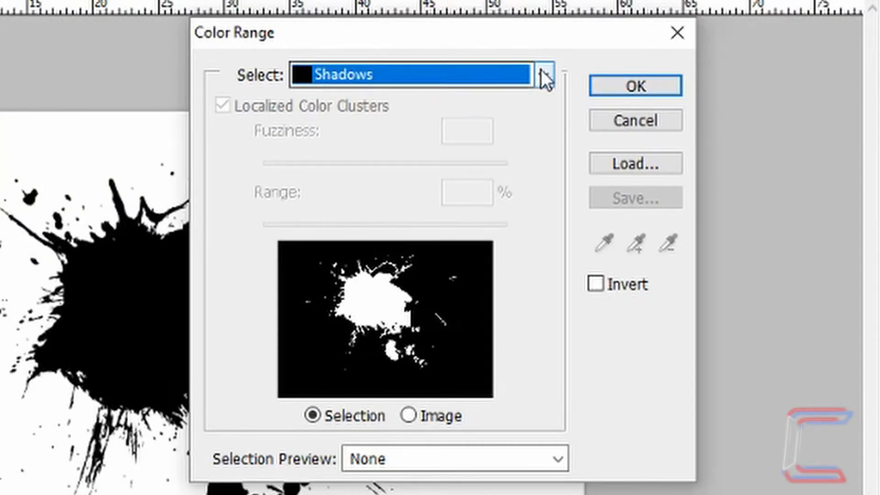
pyautogui.click(540, 75)
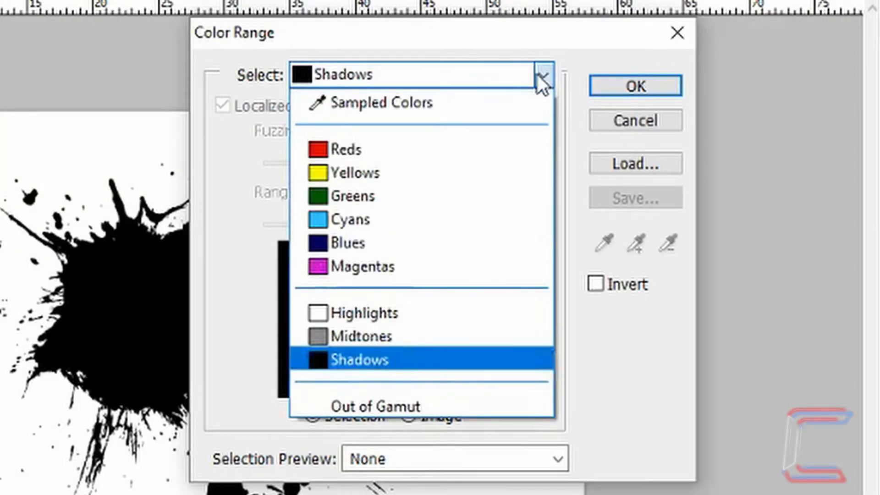
pyautogui.click(417, 365)
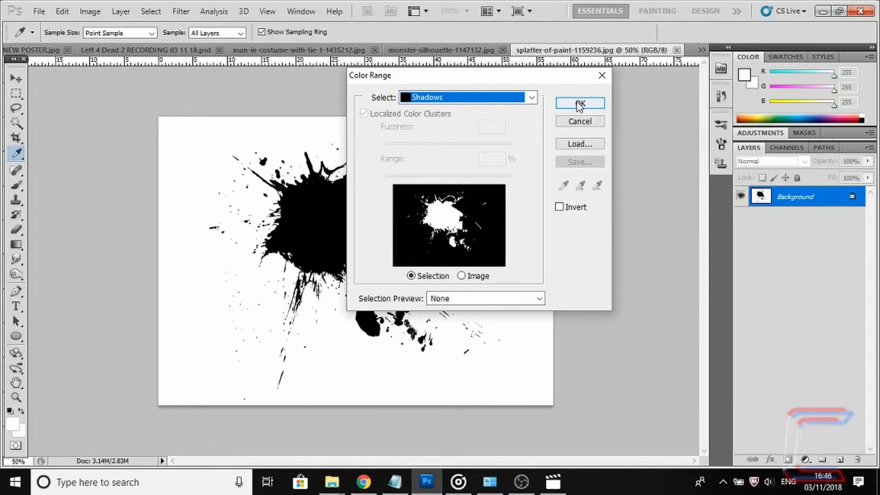
pyautogui.click(580, 104)
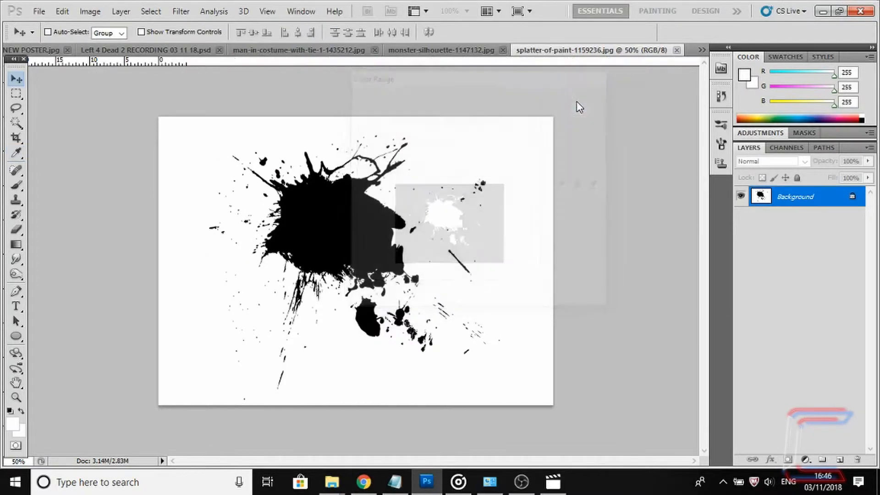
# - Define the selected splatter as a brush preset named Paint Splatter 1
pyautogui.click(62, 11)
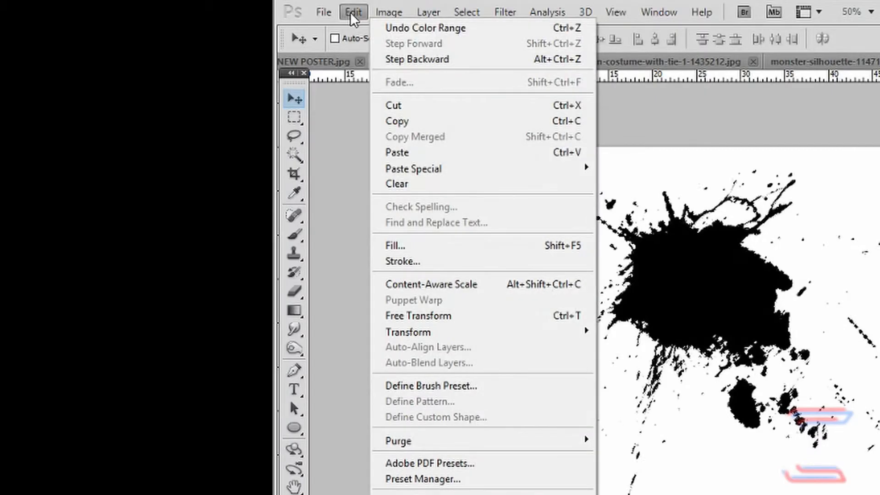
pyautogui.click(457, 388)
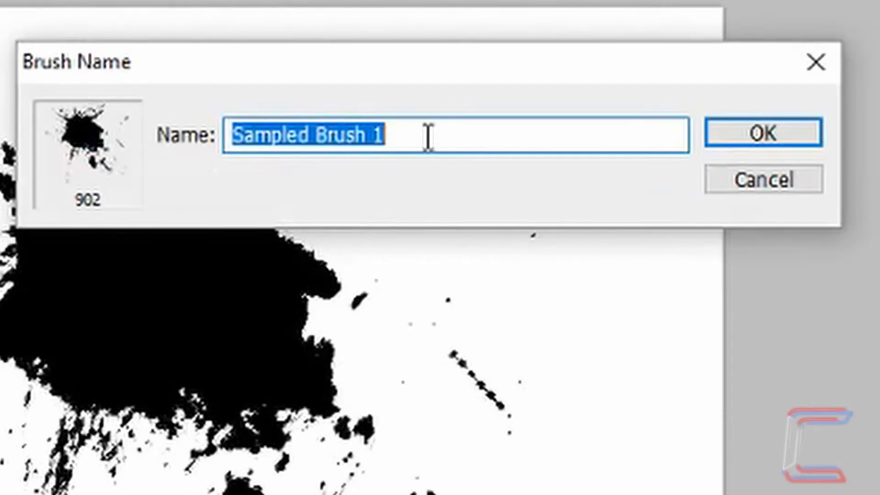
pyautogui.write('Paint Splatter ')
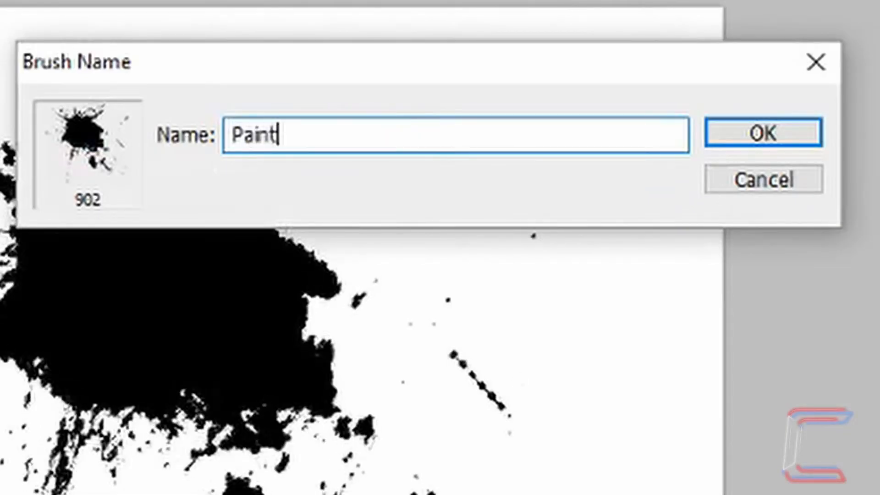
pyautogui.write('1')
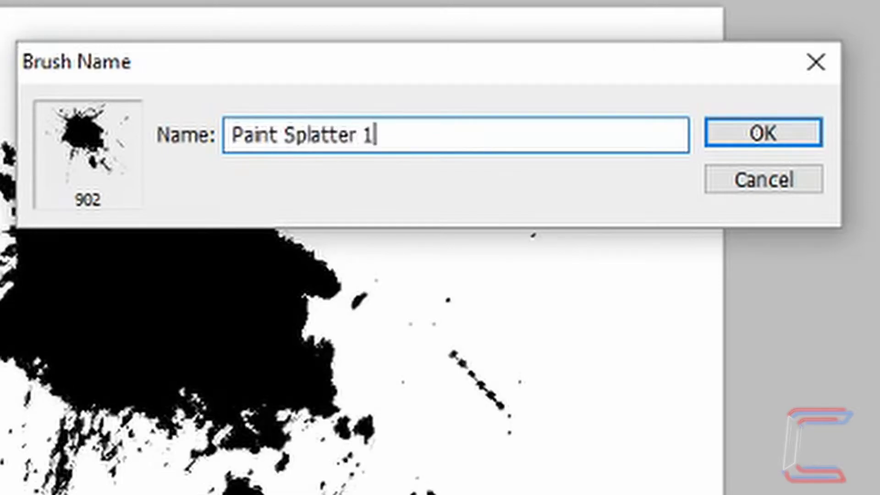
pyautogui.press('Return')
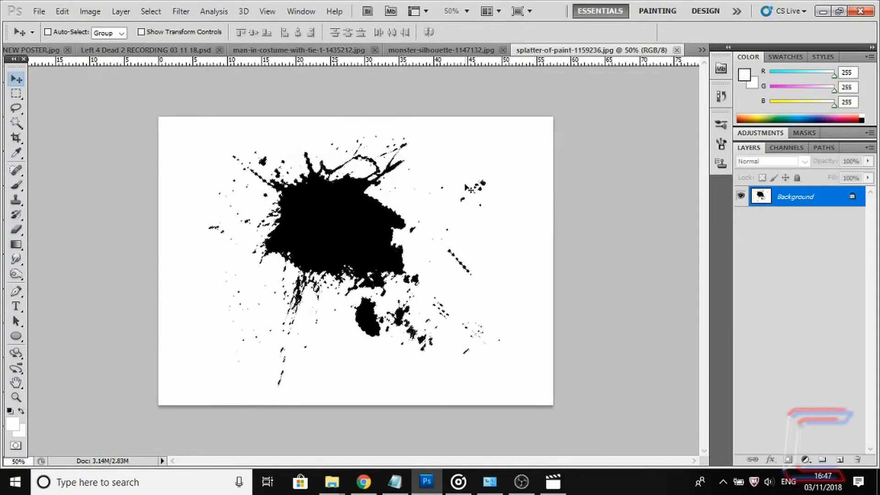
# - Return to the Left 4 Dead 2 RECORDING 03 11 18.psd poster and add a new layer above the CONTI text
pyautogui.click(144, 50)
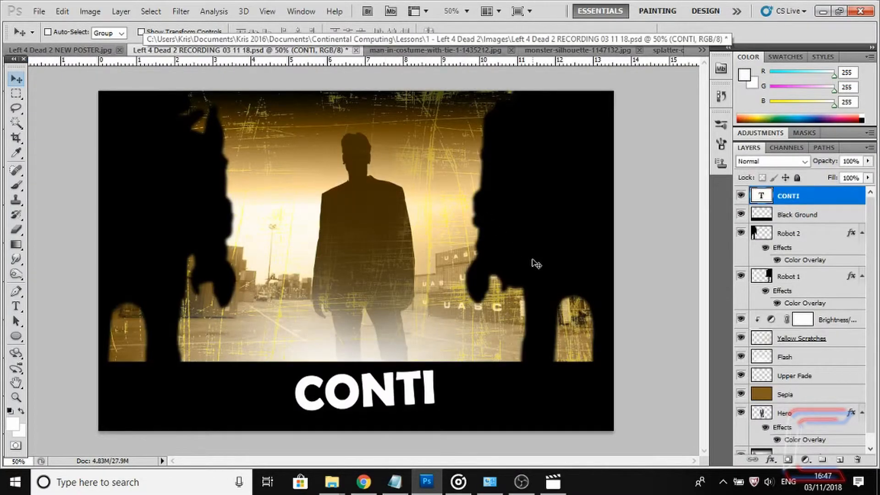
pyautogui.click(842, 460)
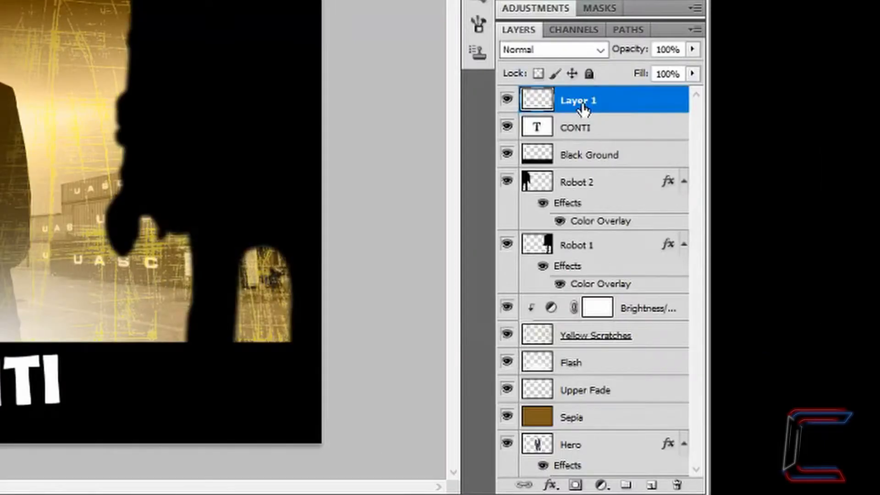
# - Rename the new layer above the CONTI text as White Splatter
pyautogui.doubleClick(793, 197)
pyautogui.write('Whit')
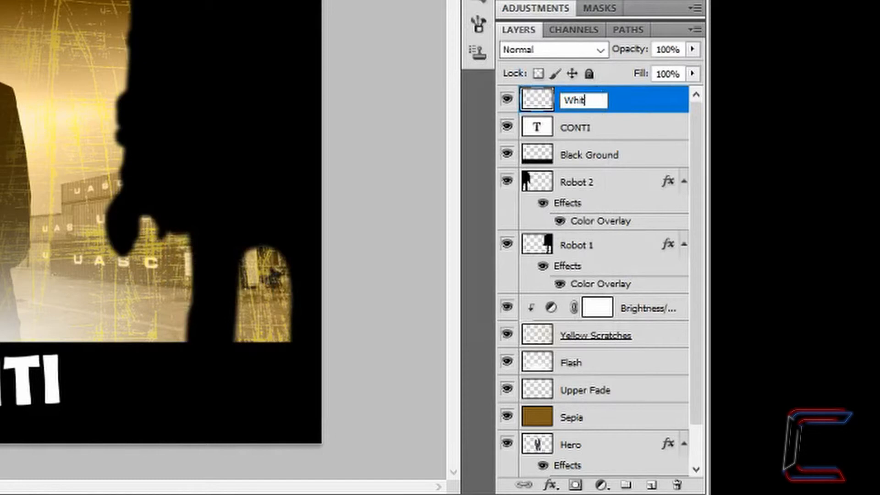
pyautogui.write('e P')
pyautogui.press('BackSpace')
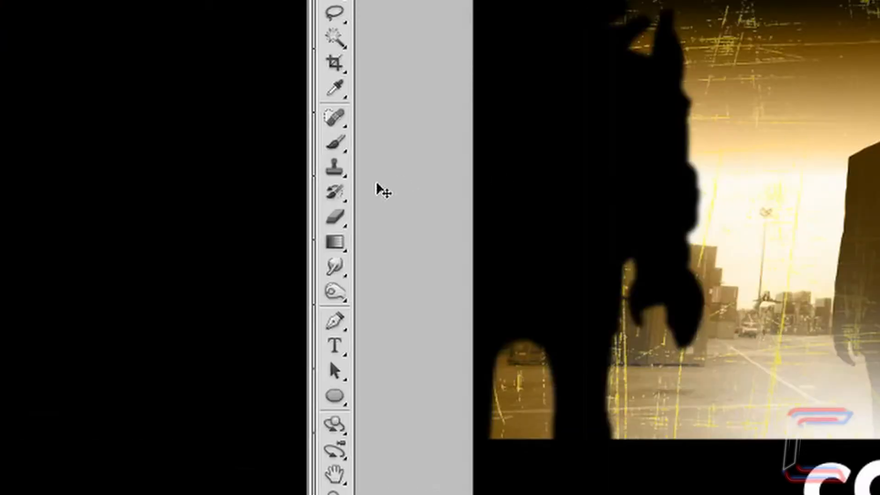
# - Choose the Brush tool with the 902 px paint splatter tip and reduce its size to 70 px
pyautogui.click(342, 143)
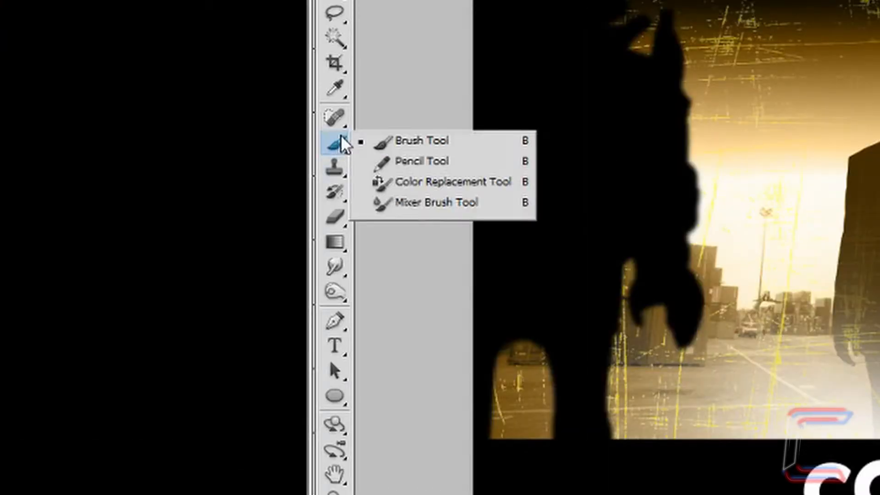
pyautogui.click(225, 30)
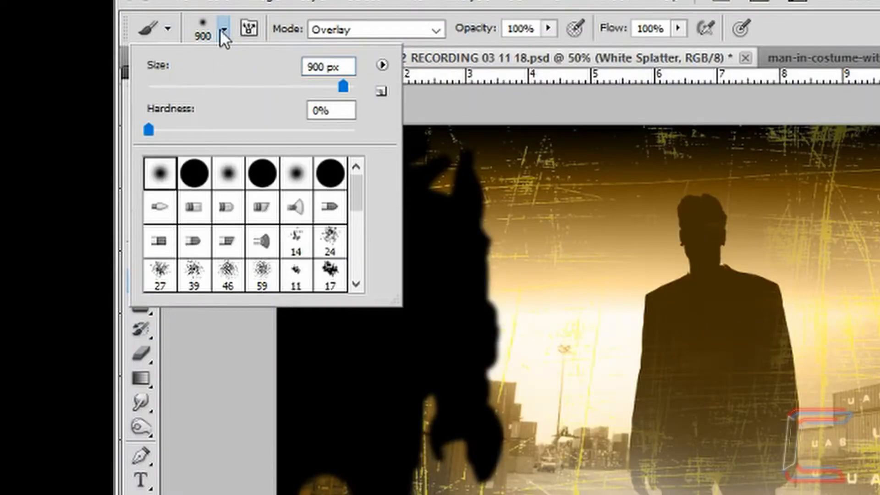
pyautogui.moveTo(355, 188); pyautogui.dragTo(360, 270)
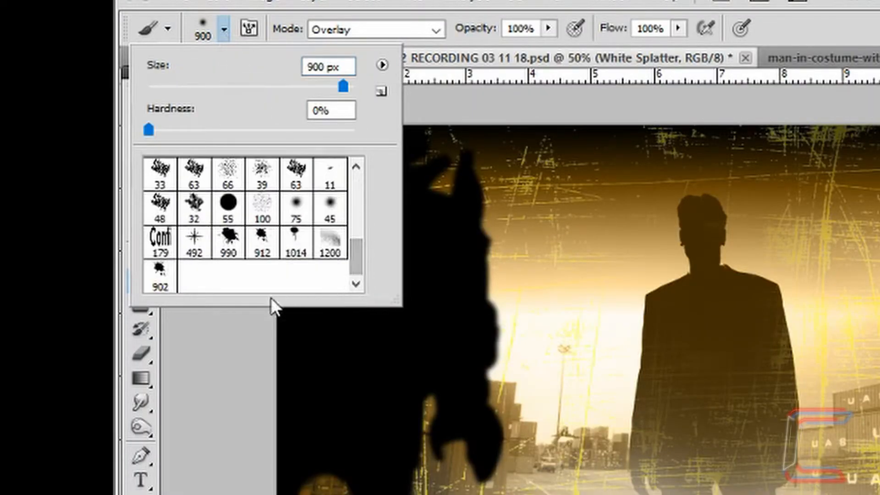
pyautogui.doubleClick(159, 275)
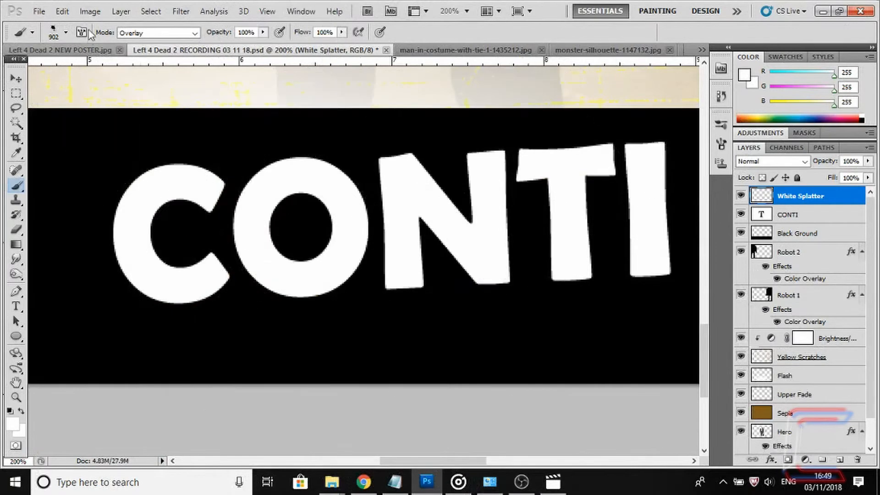
pyautogui.click(65, 32)
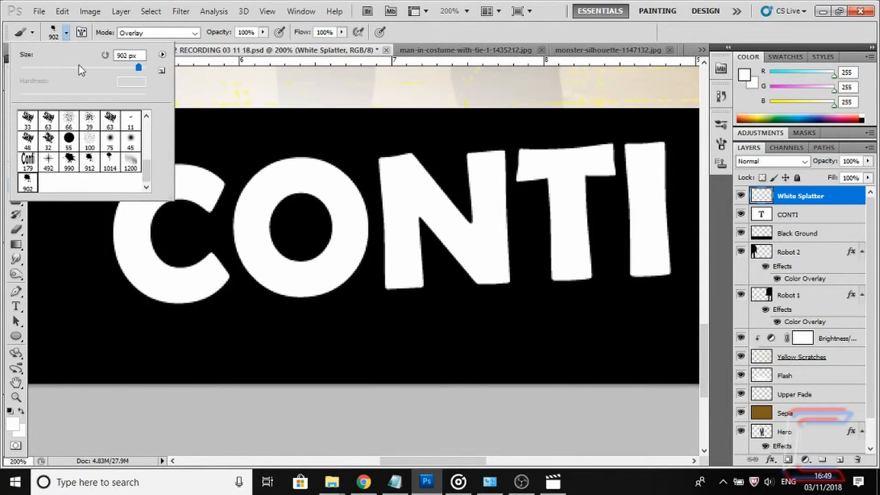
pyautogui.moveTo(81, 70); pyautogui.dragTo(62, 73)
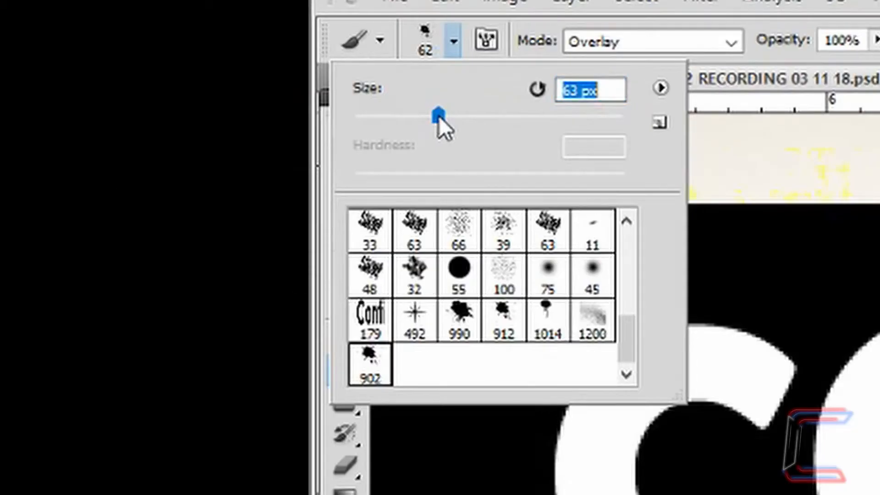
pyautogui.moveTo(59, 67); pyautogui.dragTo(64, 67)
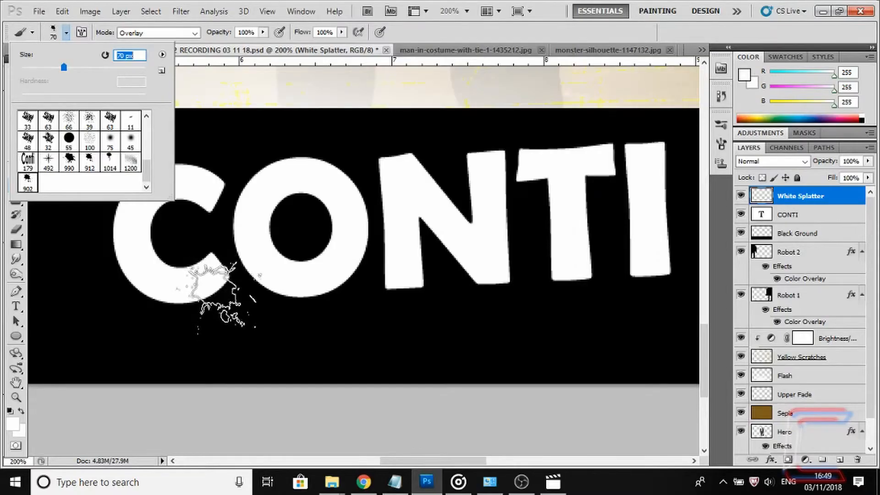
# - Stamp white splatter on the lower edges of the letters C and O
pyautogui.click(218, 294)
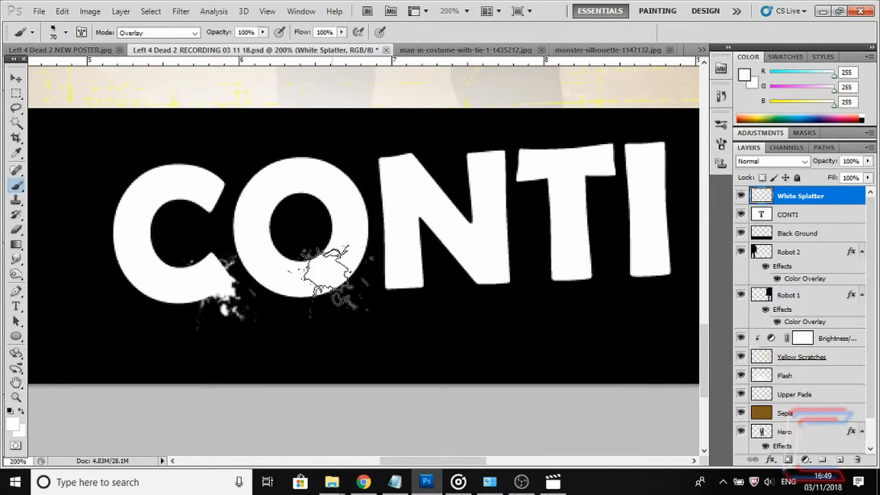
pyautogui.rightClick(332, 282)
pyautogui.click(333, 282)
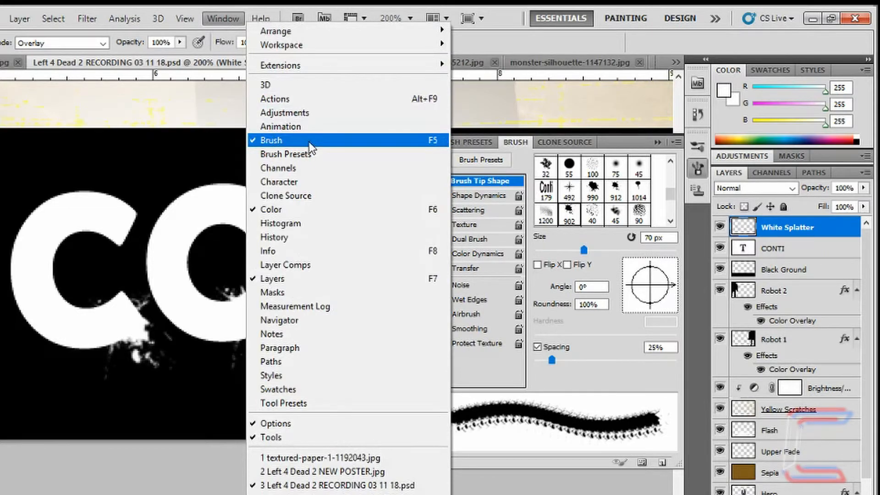
# - Rotate the splatter brush tip to -124°, set its size to 83 px and stamp white splatter on the letter N
pyautogui.click(308, 142)
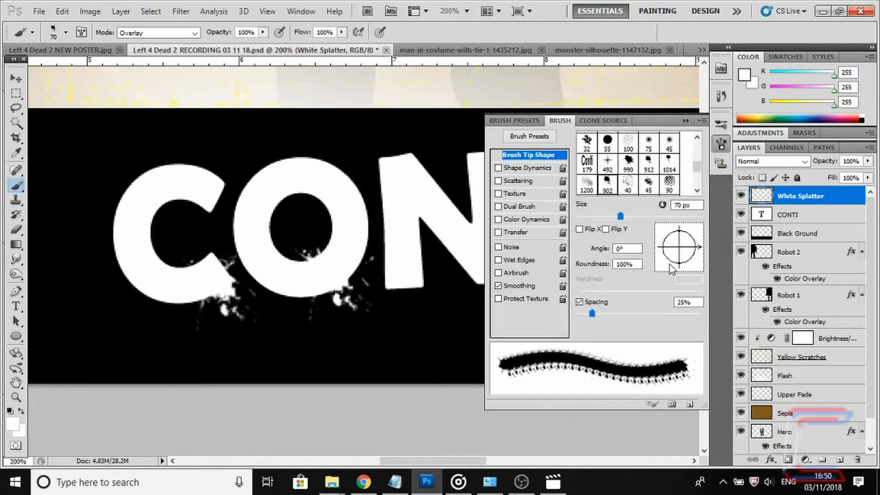
pyautogui.moveTo(669, 263); pyautogui.dragTo(668, 265)
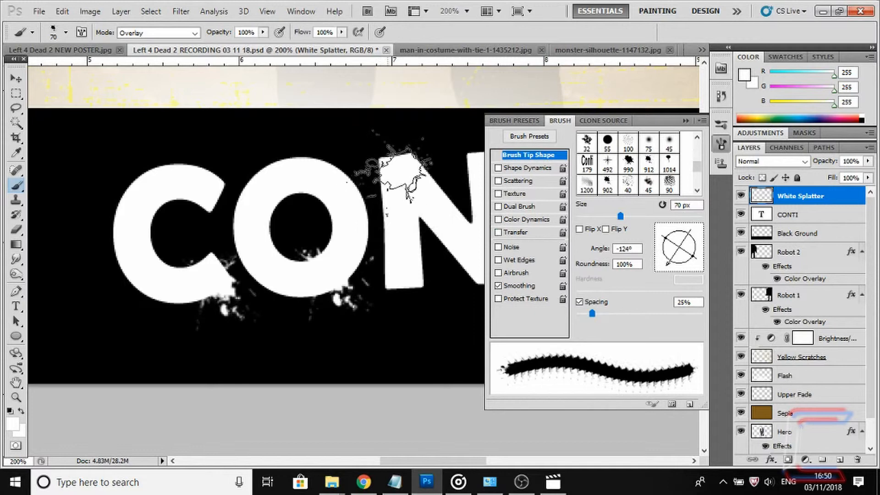
pyautogui.moveTo(623, 219); pyautogui.dragTo(628, 217)
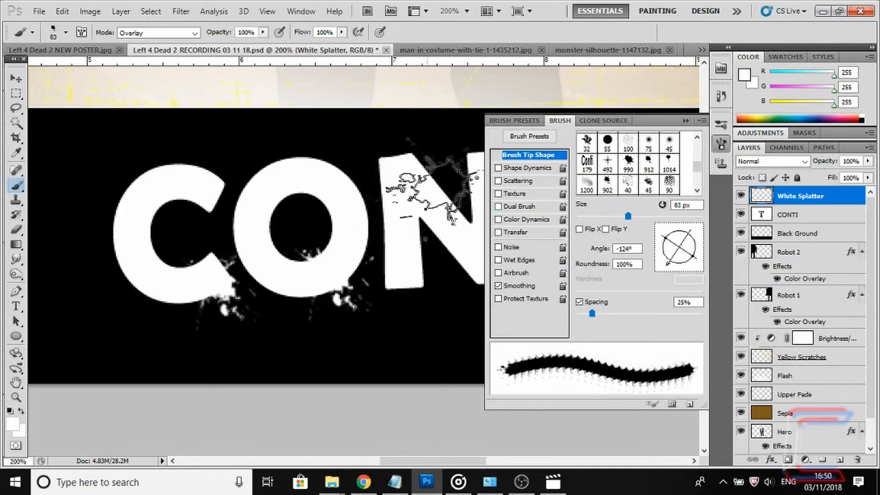
pyautogui.click(387, 181)
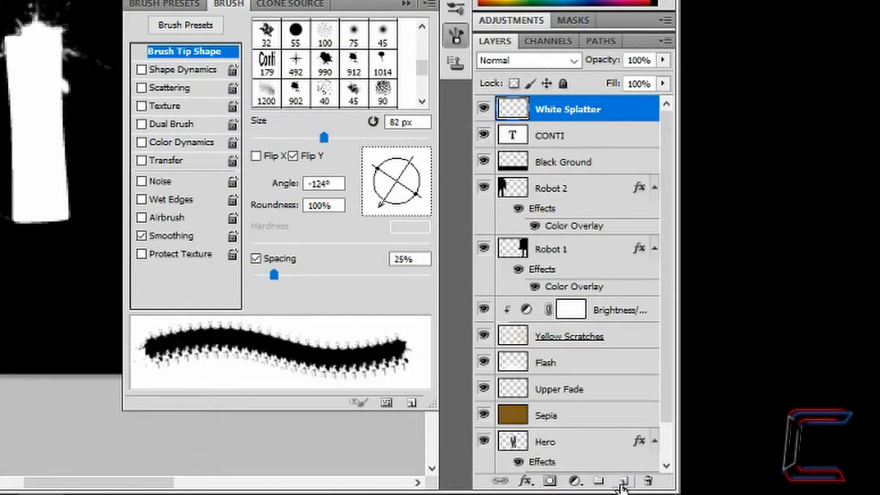
# - Add a new layer above White Splatter and name it Black Splatter
pyautogui.click(623, 481)
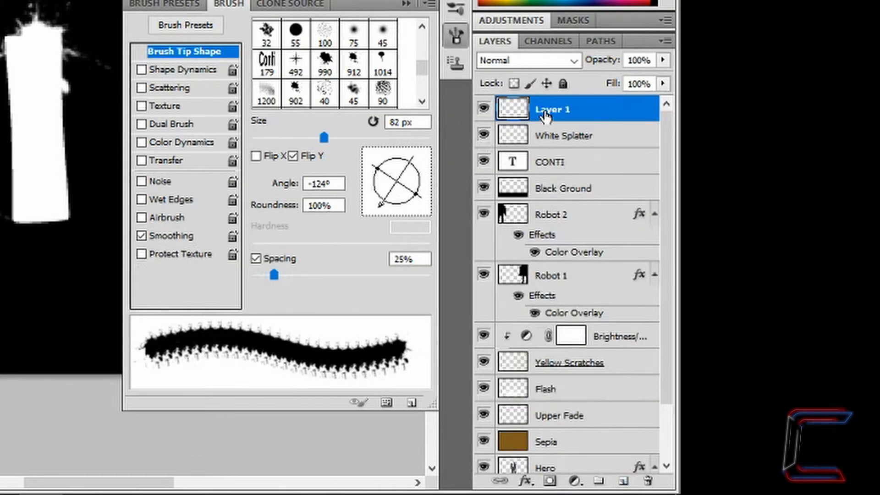
pyautogui.doubleClick(546, 111)
pyautogui.write('B')
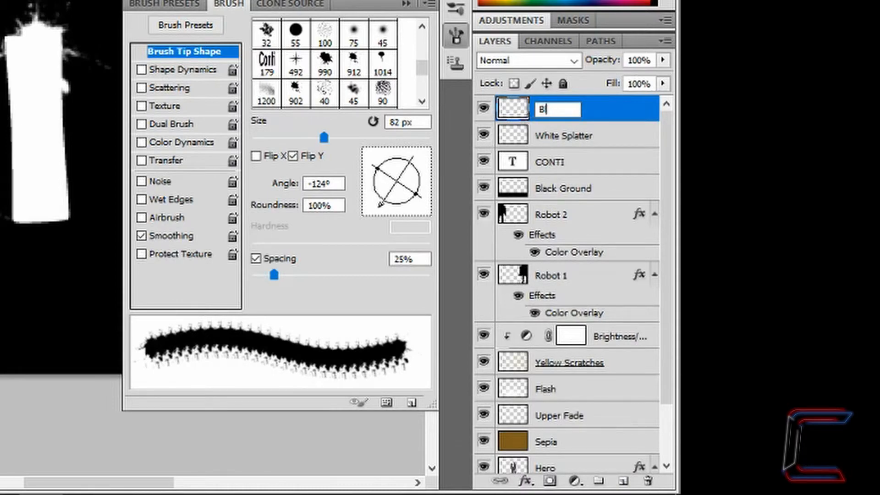
pyautogui.write('lack Sp')
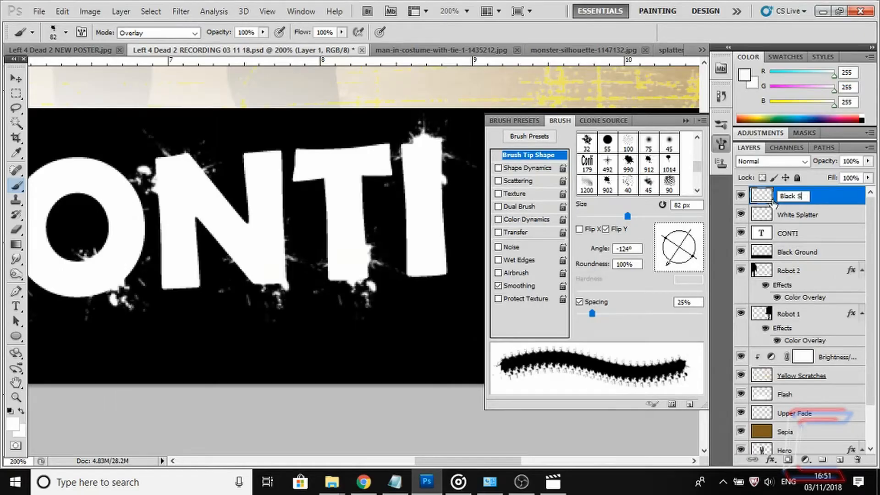
pyautogui.write('latter')
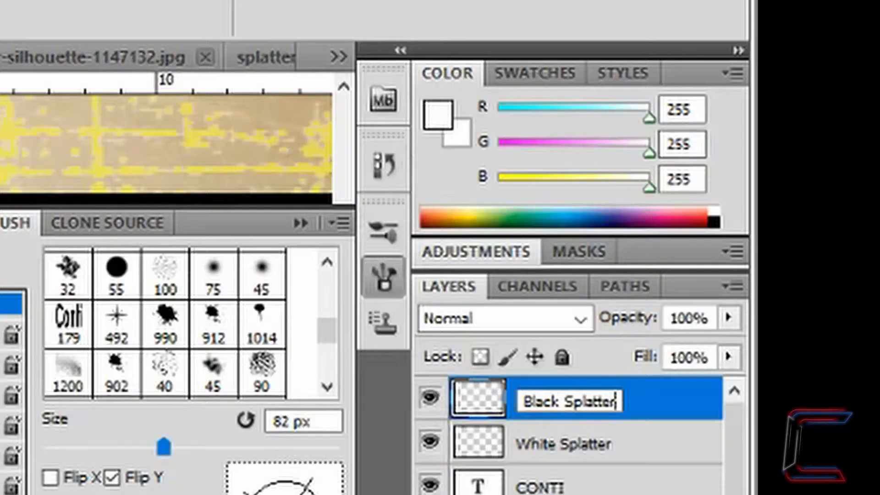
pyautogui.press('Return')
# - Reset the foreground colour to black and stamp black splatter between the letters T and I
pyautogui.press('d')
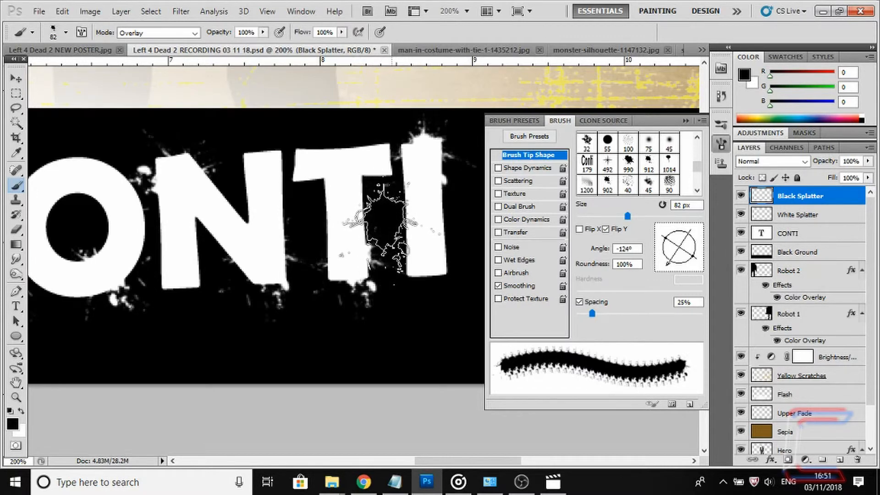
pyautogui.click(392, 230)
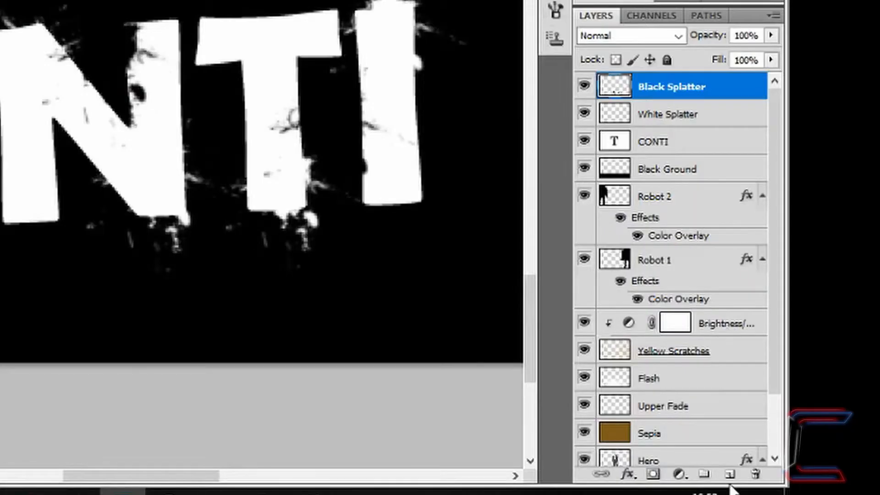
# - Add a new layer above Black Splatter and name it Red Splatter
pyautogui.click(840, 459)
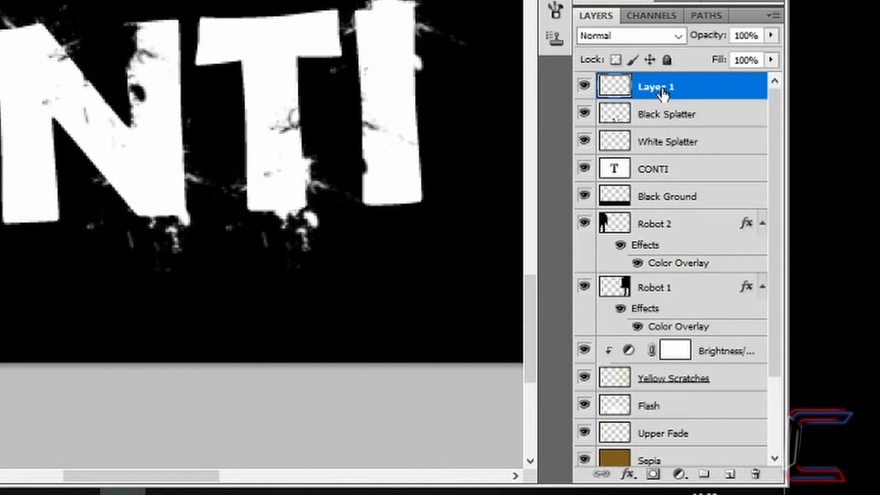
pyautogui.doubleClick(661, 92)
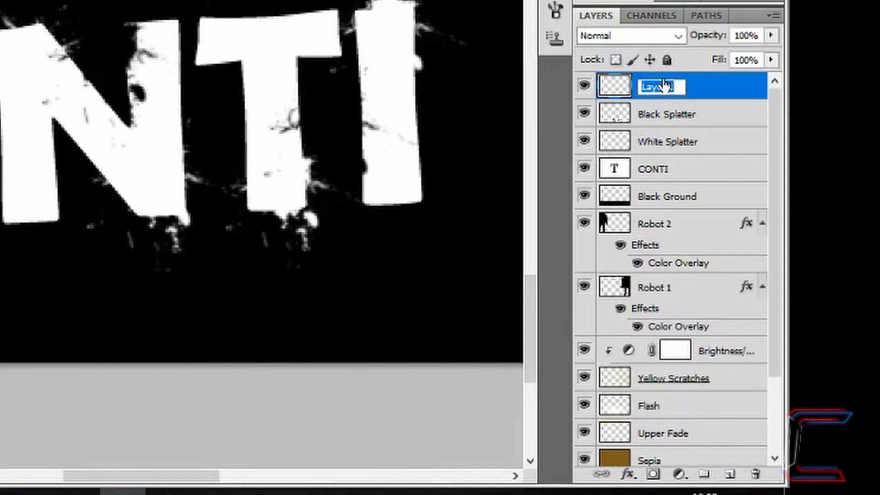
pyautogui.write('RE')
pyautogui.press('BackSpace')
pyautogui.write('ed')
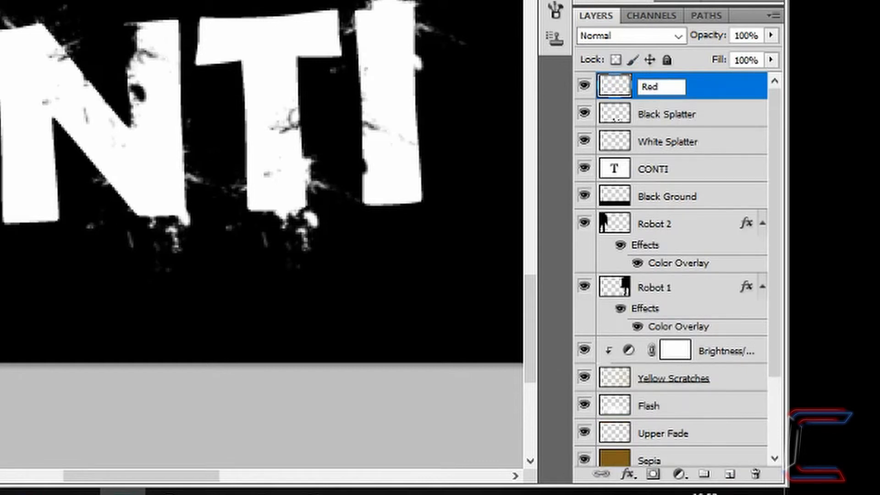
pyautogui.write(' Splatter')
pyautogui.press('Return')
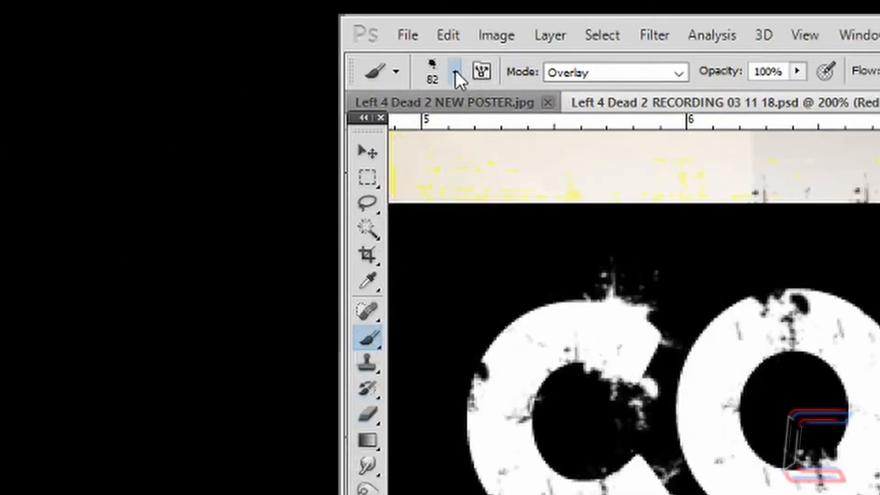
# - Enlarge the splatter brush to 298 px
pyautogui.click(456, 72)
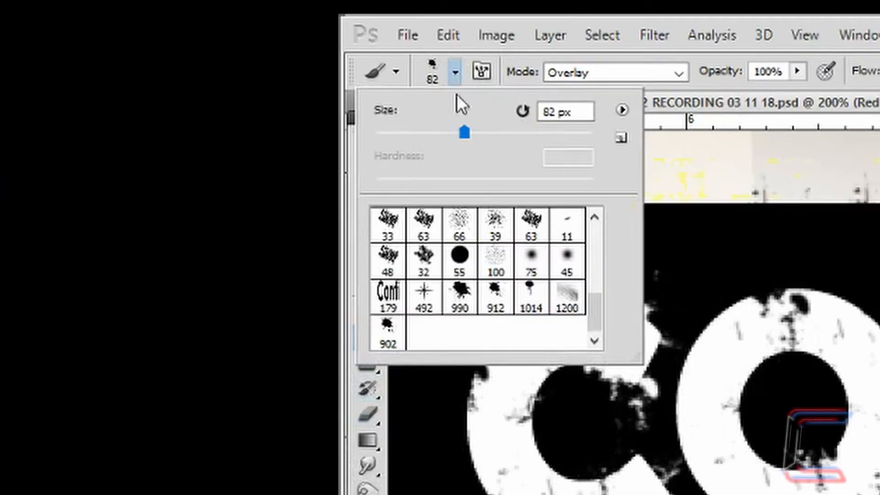
pyautogui.moveTo(464, 132); pyautogui.dragTo(542, 137)
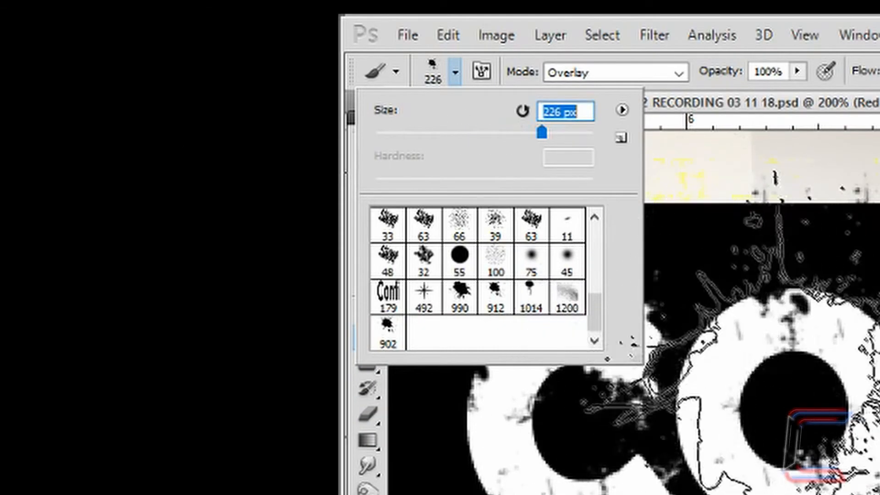
pyautogui.moveTo(566, 136); pyautogui.dragTo(570, 137)
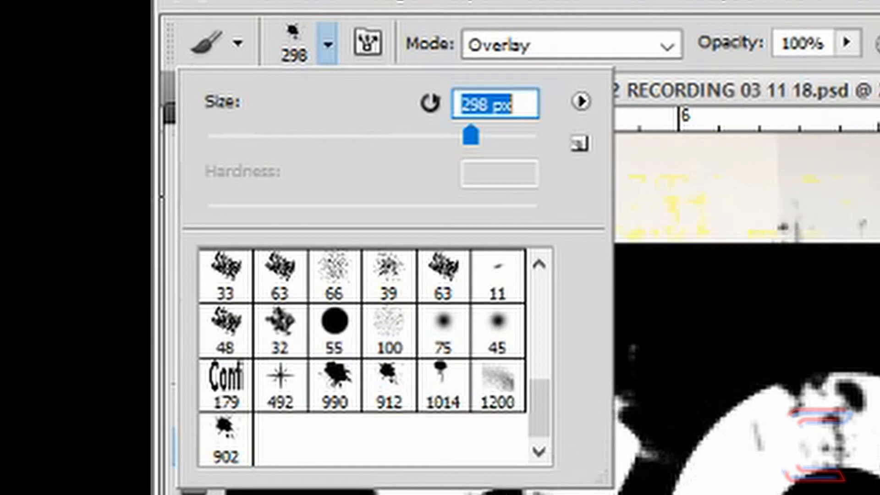
pyautogui.press('Return')
# - Set the foreground colour to red ff0000 and stamp one large red splatter over the letter O
pyautogui.press('i')
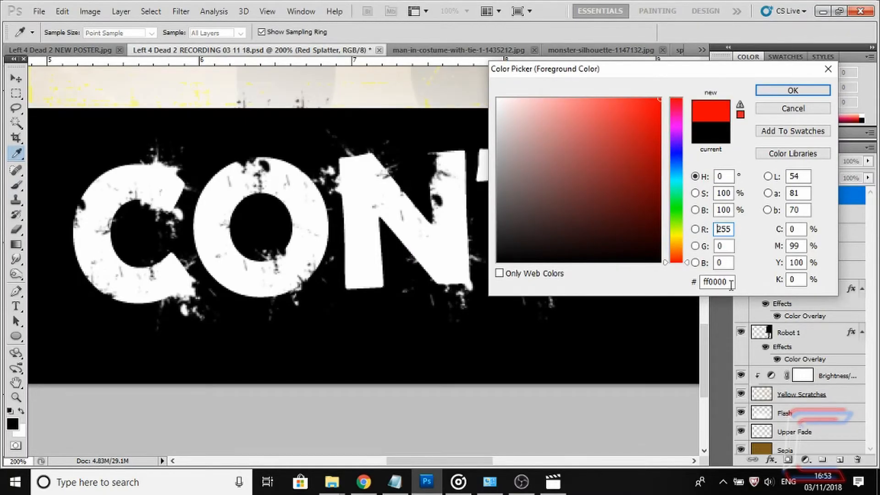
pyautogui.click(778, 96)
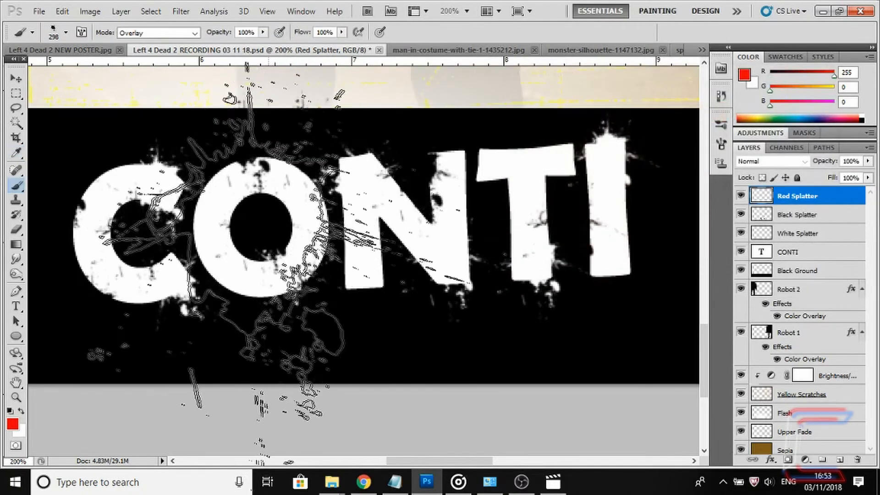
pyautogui.click(294, 211)
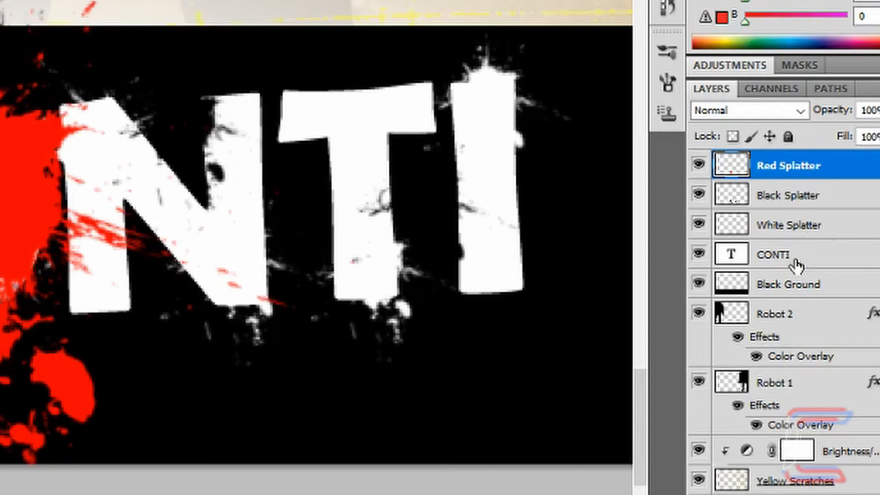
# - Move the CONTI text layer above the Red Splatter layer
pyautogui.click(795, 265)
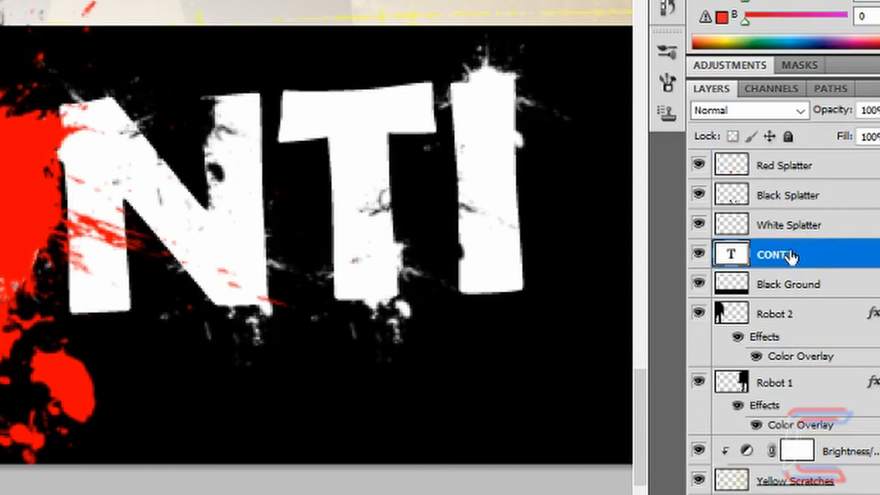
pyautogui.moveTo(790, 255); pyautogui.dragTo(783, 145)
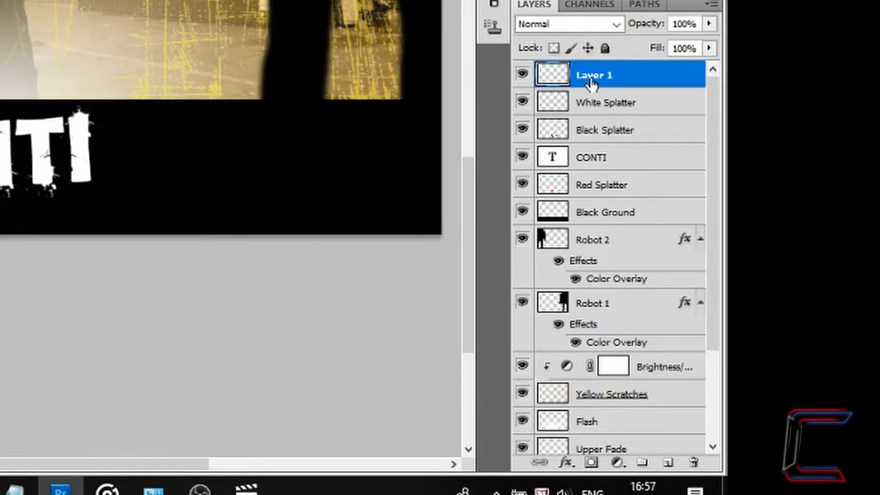
# - Rename the new layer above White Splatter as Black Splatter 2
pyautogui.doubleClick(788, 200)
pyautogui.write('Bla')
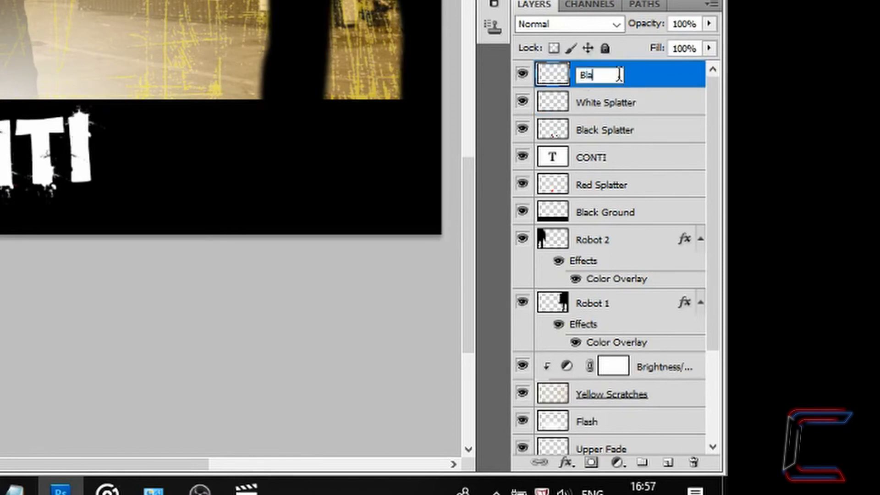
pyautogui.write('ck Splatter 2')
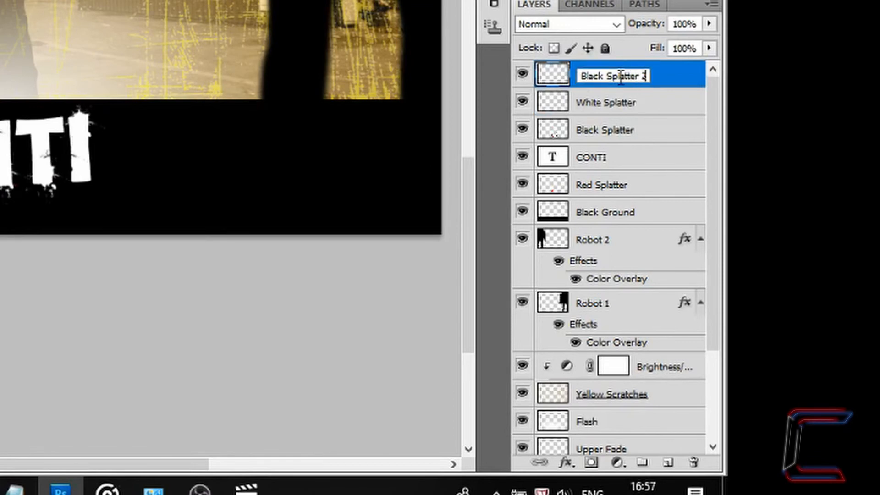
# - Stamp 131 px black splatters along the black ground's upper edge beneath the left silhouette and set the brush tip angle to -103°
pyautogui.press('Return')
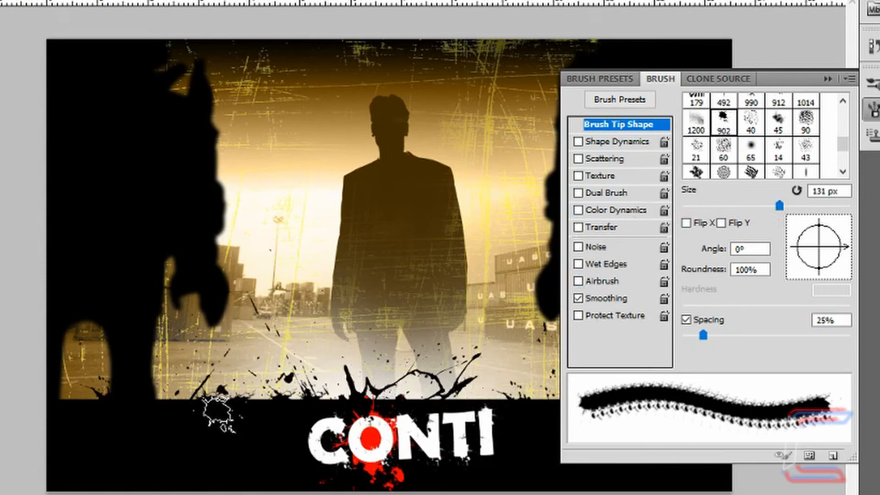
pyautogui.click(171, 413)
pyautogui.click(72, 405)
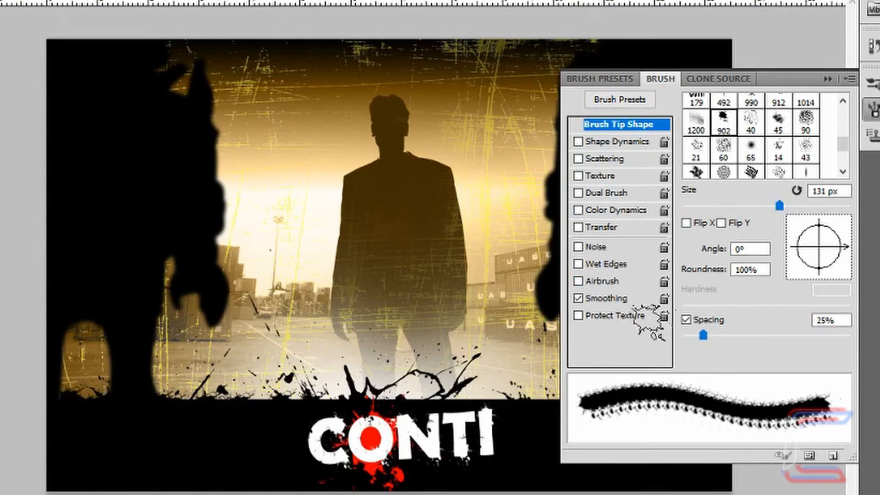
pyautogui.click(813, 274)
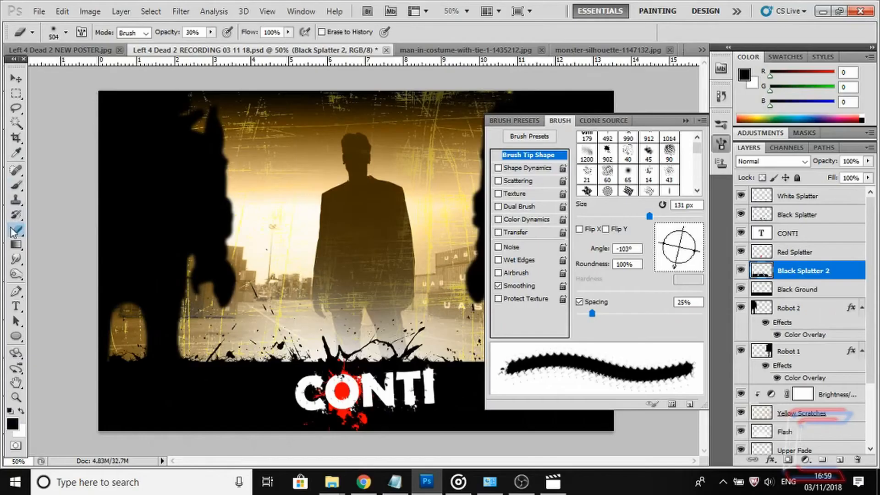
# - Lightly erase black splatter marks above the CONTI text on the Black Splatter 2 layer with a soft 69 px eraser
pyautogui.press('e')
pyautogui.click(67, 37)
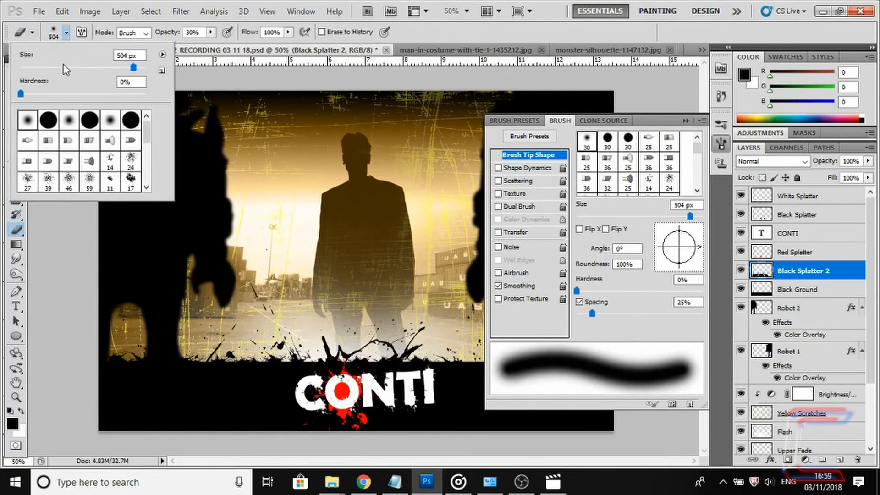
pyautogui.write('69')
pyautogui.moveTo(282, 337)
pyautogui.mouseDown()
pyautogui.moveTo(275, 340)
pyautogui.moveTo(288, 338)
pyautogui.mouseUp()
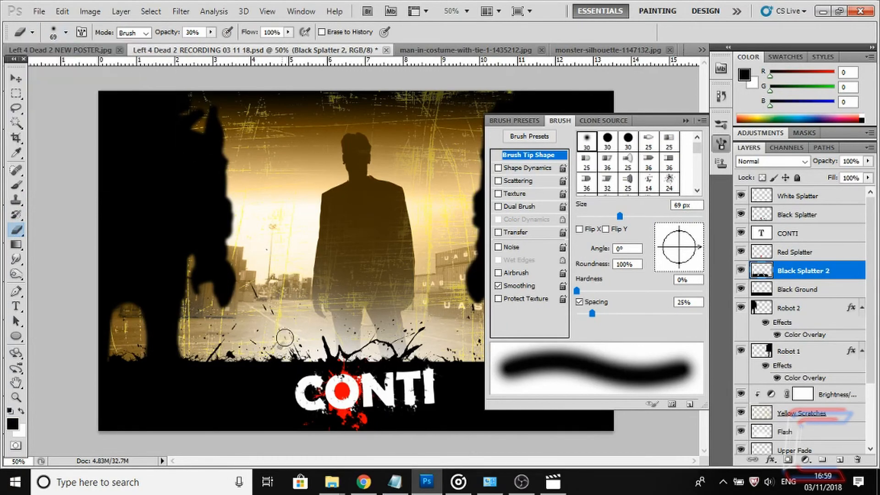
pyautogui.click(325, 338)
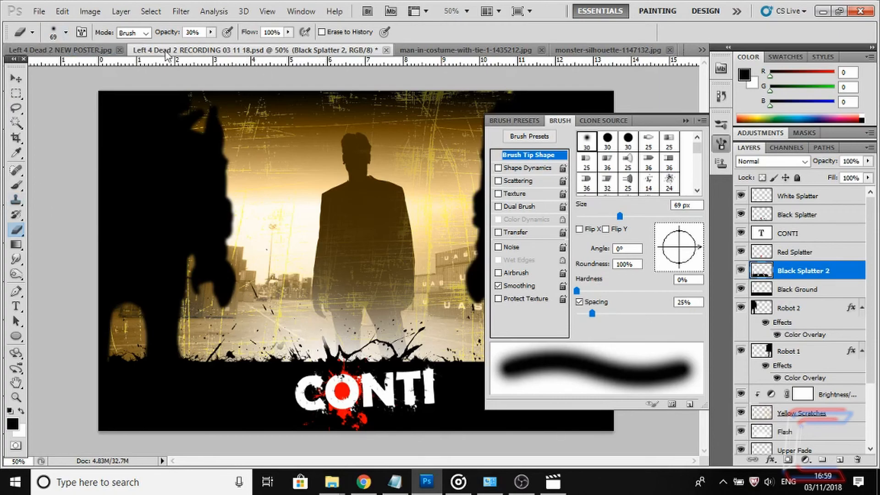